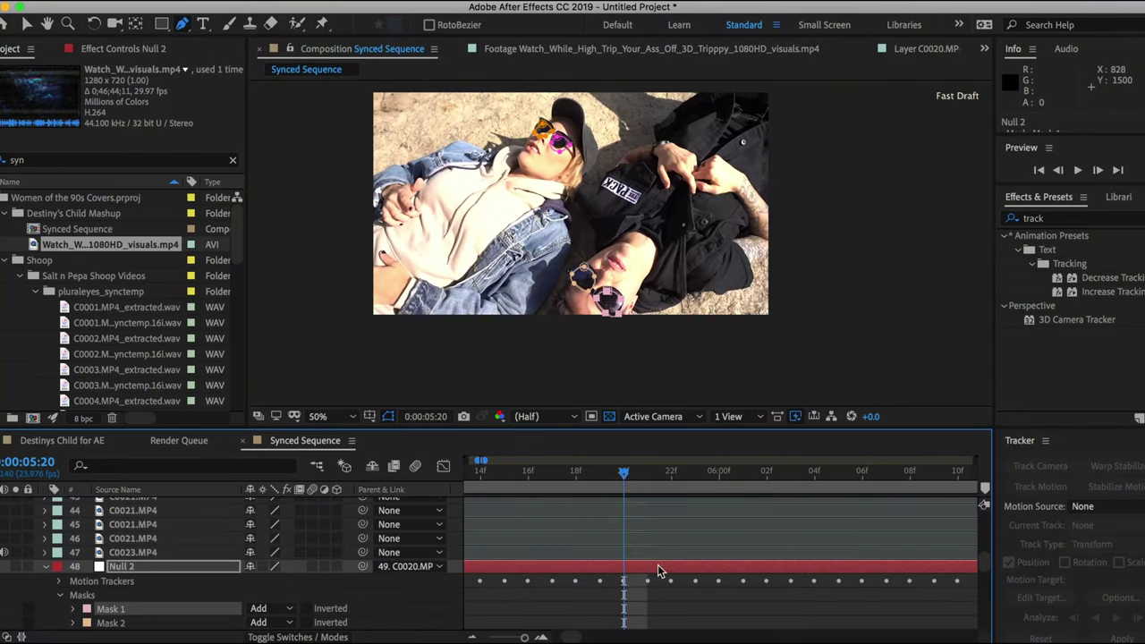
Set Mask 1 through Mask 4 of the Null 2 layer to Subtract mode
{"action": "key", "text": "slash"}
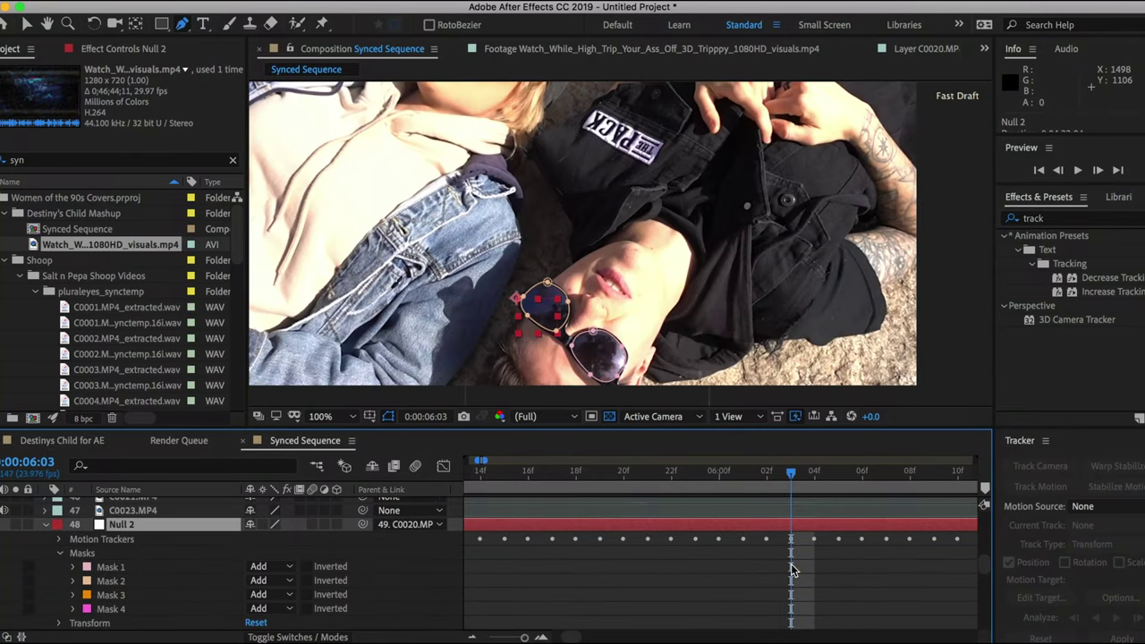
{"action": "left_click_drag", "start_coordinate": [819, 487], "coordinate": [776, 475]}
{"action": "scroll", "coordinate": [402, 596], "scroll_direction": "down", "scroll_amount": 3}
{"action": "left_click", "coordinate": [272, 538]}
{"action": "left_click", "coordinate": [273, 583]}
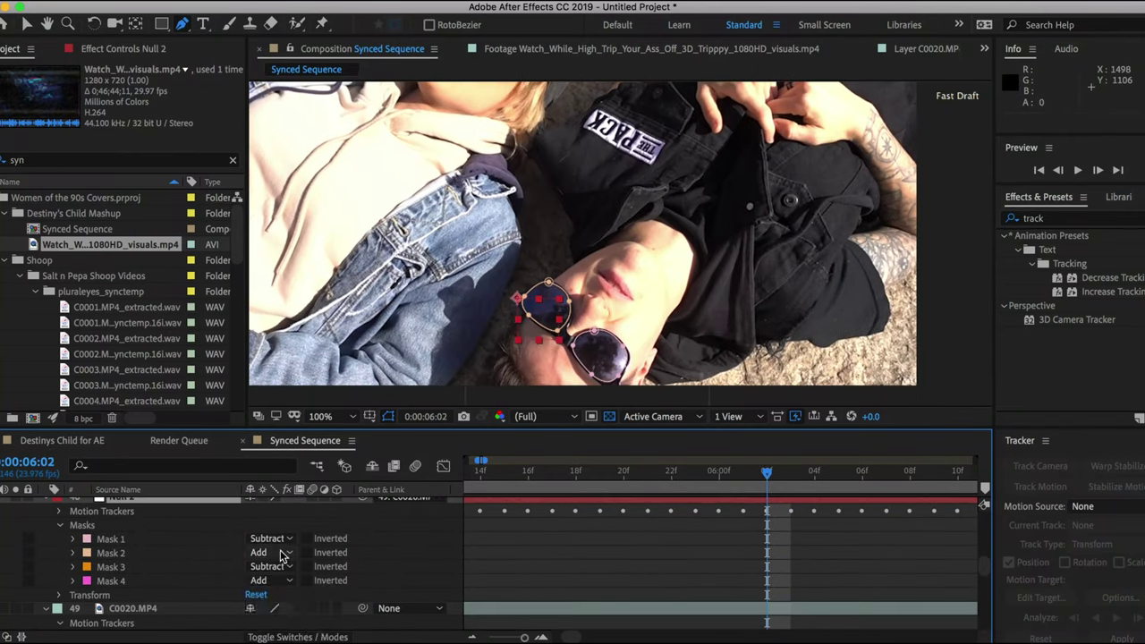
{"action": "left_click", "coordinate": [275, 553]}
{"action": "left_click", "coordinate": [273, 597]}
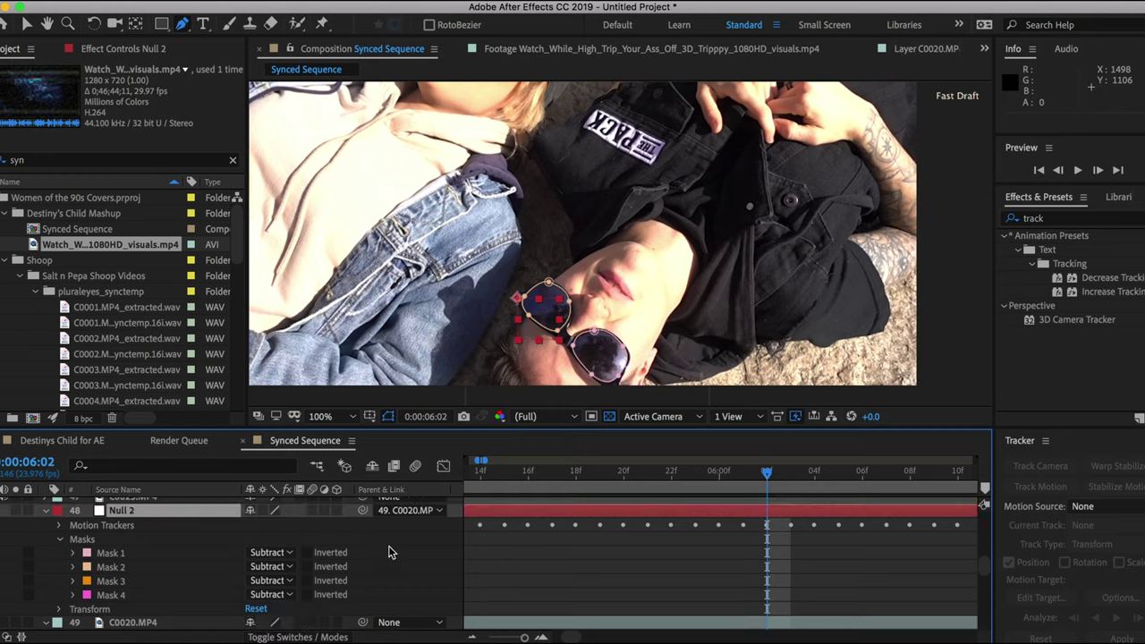
Review the masks of the Null 2 layer and the motion tracker properties of the C0020.MP4 layer
{"action": "scroll", "coordinate": [268, 542], "scroll_direction": "down", "scroll_amount": 1}
{"action": "left_click", "coordinate": [156, 527]}
{"action": "scroll", "coordinate": [156, 529], "scroll_direction": "up", "scroll_amount": 1}
{"action": "left_click", "coordinate": [134, 551]}
{"action": "left_click", "coordinate": [122, 569]}
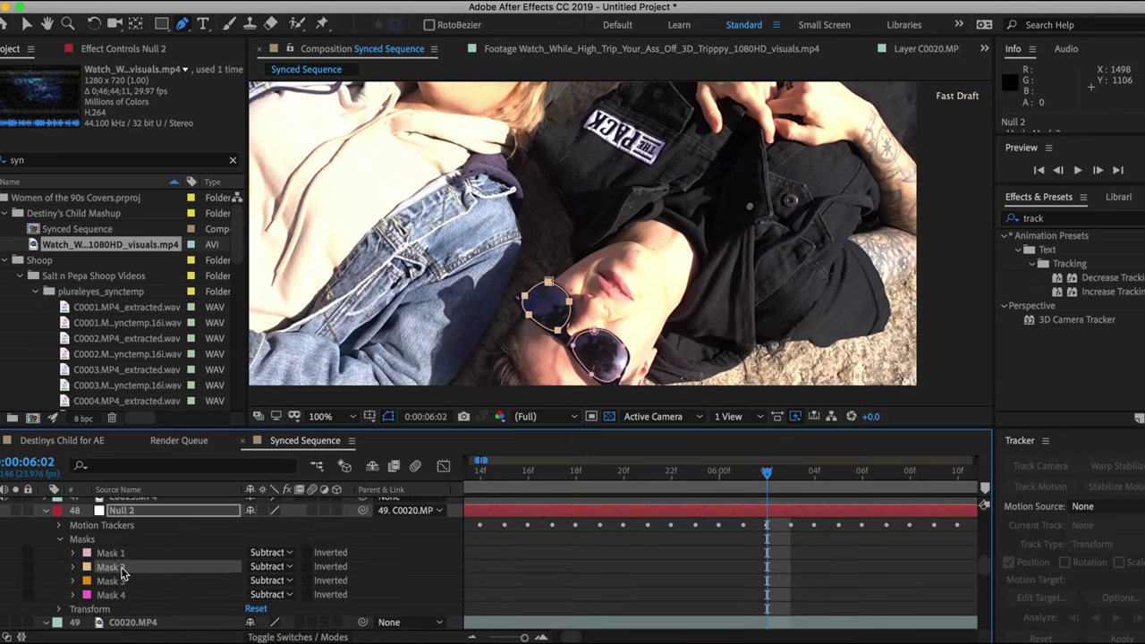
{"action": "left_click", "coordinate": [143, 553]}
{"action": "left_click", "coordinate": [191, 513]}
{"action": "scroll", "coordinate": [184, 528], "scroll_direction": "up", "scroll_amount": 1}
{"action": "left_click", "coordinate": [171, 552]}
{"action": "scroll", "coordinate": [168, 573], "scroll_direction": "down", "scroll_amount": 5}
{"action": "scroll", "coordinate": [169, 572], "scroll_direction": "left", "scroll_amount": 1}
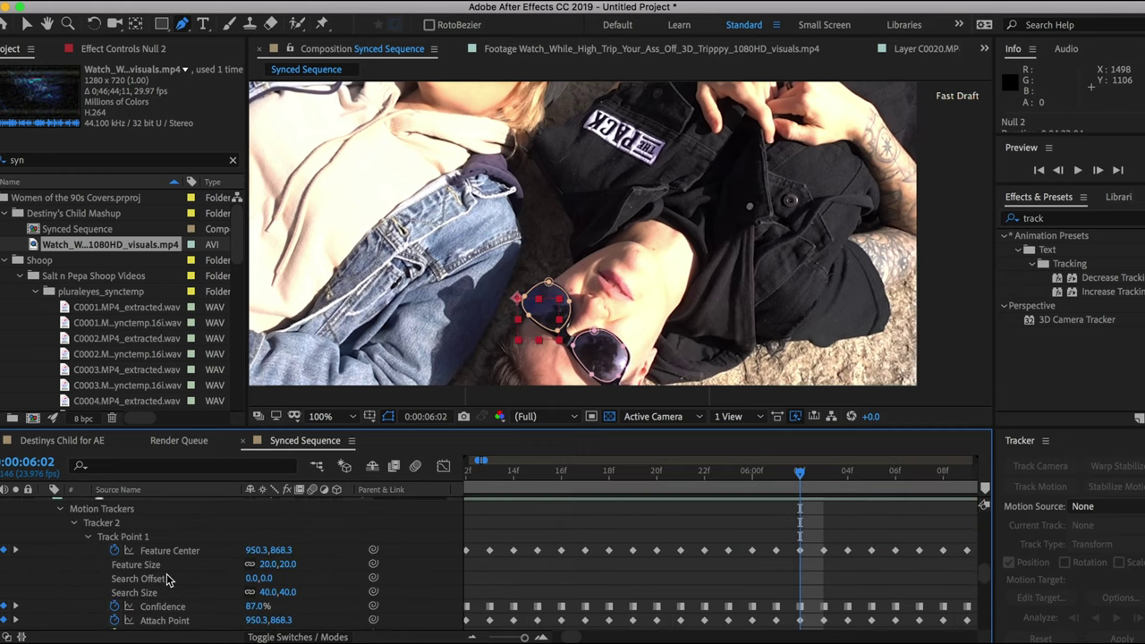
{"action": "scroll", "coordinate": [205, 542], "scroll_direction": "up", "scroll_amount": 5}
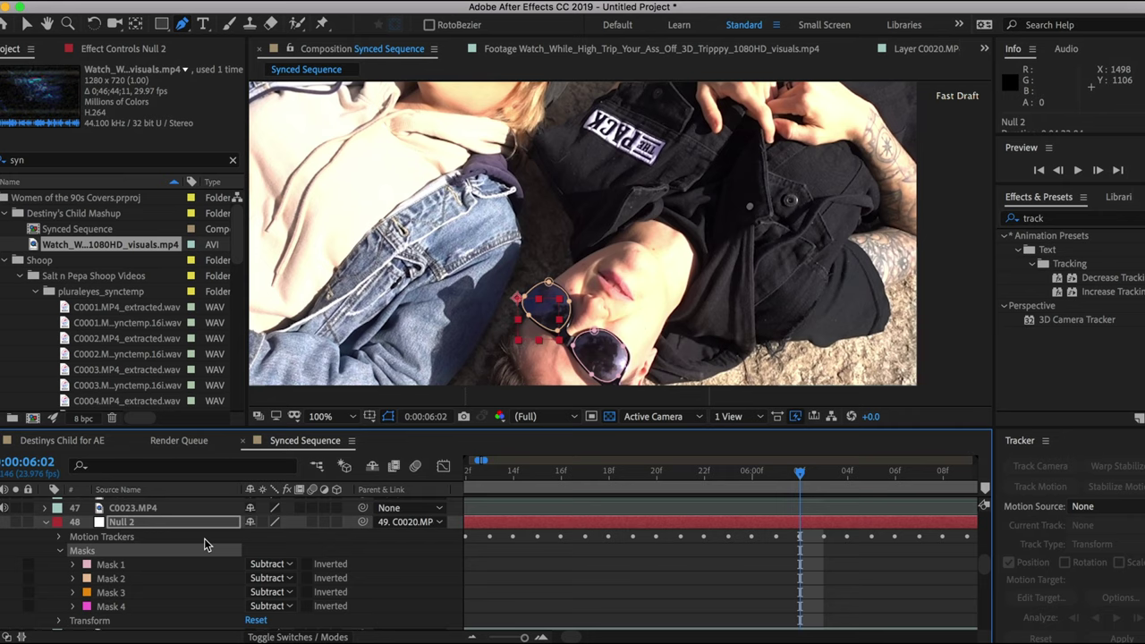
Draw a Pen mask on the C0020.MP4 layer around one sunglasses lens of the person in black
{"action": "left_click", "coordinate": [166, 565]}
{"action": "scroll", "coordinate": [170, 564], "scroll_direction": "down", "scroll_amount": 5}
{"action": "left_click", "coordinate": [176, 552]}
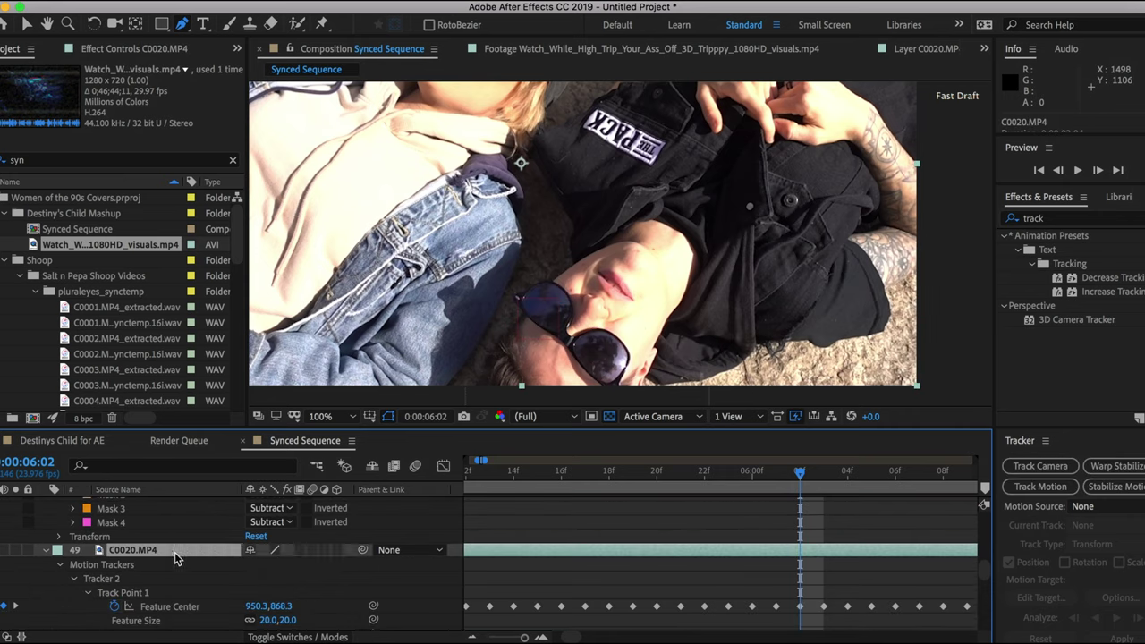
{"action": "right_click", "coordinate": [174, 552]}
{"action": "left_click", "coordinate": [420, 253]}
{"action": "key", "text": "period"}
{"action": "mouse_move", "coordinate": [680, 393]}
{"action": "left_mouse_down"}
{"action": "mouse_move", "coordinate": [642, 305]}
{"action": "mouse_move", "coordinate": [594, 288]}
{"action": "left_mouse_up"}
{"action": "key", "text": "super+z"}
{"action": "left_click", "coordinate": [561, 358]}
{"action": "mouse_move", "coordinate": [537, 254]}
{"action": "left_mouse_down"}
{"action": "mouse_move", "coordinate": [546, 267]}
{"action": "mouse_move", "coordinate": [479, 262]}
{"action": "left_mouse_up"}
{"action": "left_click", "coordinate": [484, 284]}
{"action": "key", "text": "period"}
{"action": "mouse_move", "coordinate": [389, 318]}
{"action": "left_mouse_down"}
{"action": "mouse_move", "coordinate": [391, 335]}
{"action": "mouse_move", "coordinate": [390, 296]}
{"action": "left_mouse_up"}
{"action": "scroll", "coordinate": [390, 330], "scroll_direction": "down", "scroll_amount": 3}
{"action": "scroll", "coordinate": [429, 309], "scroll_direction": "down", "scroll_amount": 5}
{"action": "left_click_drag", "start_coordinate": [486, 328], "coordinate": [520, 301]}
Set Mask 1 of C0020.MP4 to Subtract and fit its points and curves to the lens edge
{"action": "left_click", "coordinate": [270, 578]}
{"action": "left_click", "coordinate": [280, 598]}
{"action": "left_click_drag", "start_coordinate": [560, 219], "coordinate": [552, 218]}
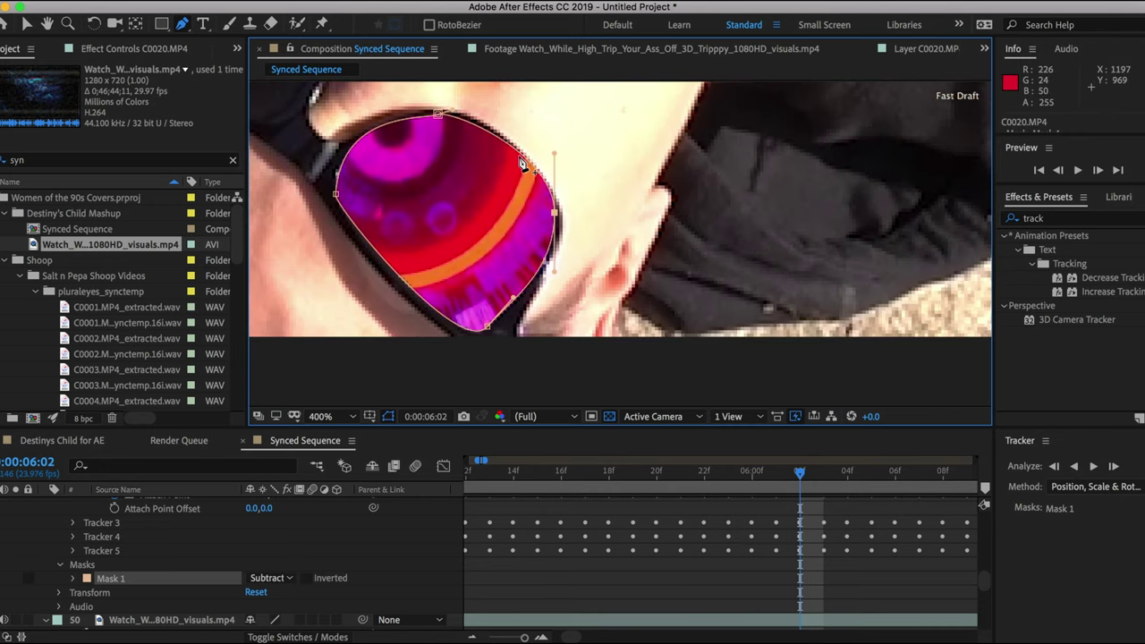
{"action": "left_click_drag", "start_coordinate": [553, 159], "coordinate": [554, 149]}
{"action": "left_click_drag", "start_coordinate": [553, 218], "coordinate": [551, 220]}
{"action": "left_click_drag", "start_coordinate": [550, 281], "coordinate": [553, 254]}
{"action": "key", "text": "space"}
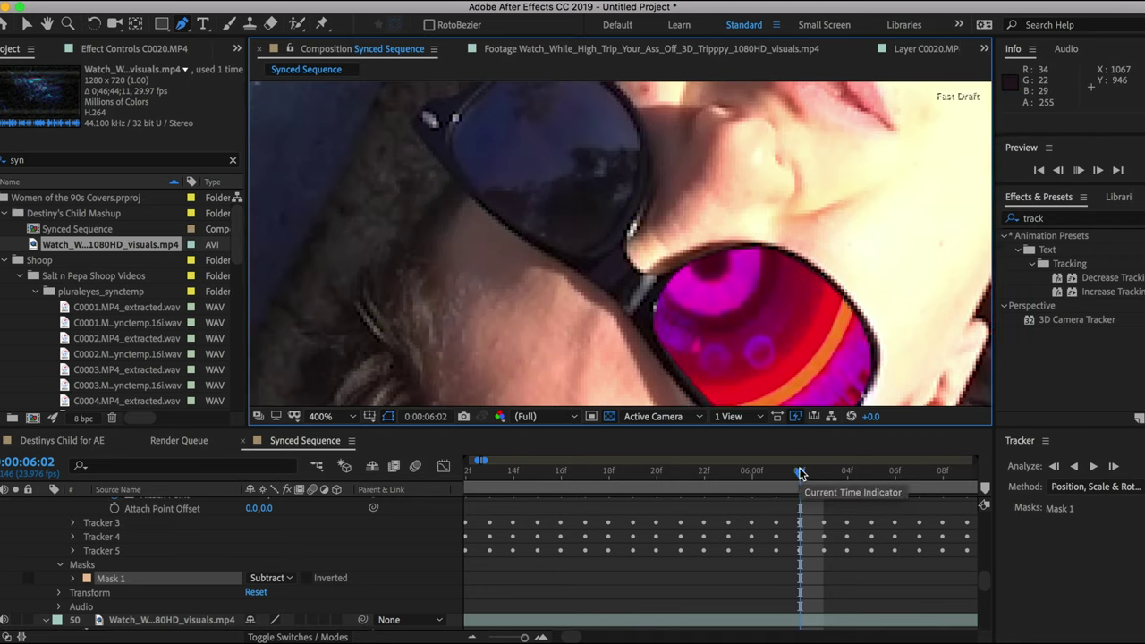
Try to link the Mask Path of Mask 1 on C0020.MP4 to the tracker's Attach Point with the expression pick whip
{"action": "left_click", "coordinate": [800, 473]}
{"action": "left_click", "coordinate": [73, 578]}
{"action": "scroll", "coordinate": [397, 585], "scroll_direction": "up", "scroll_amount": 1}
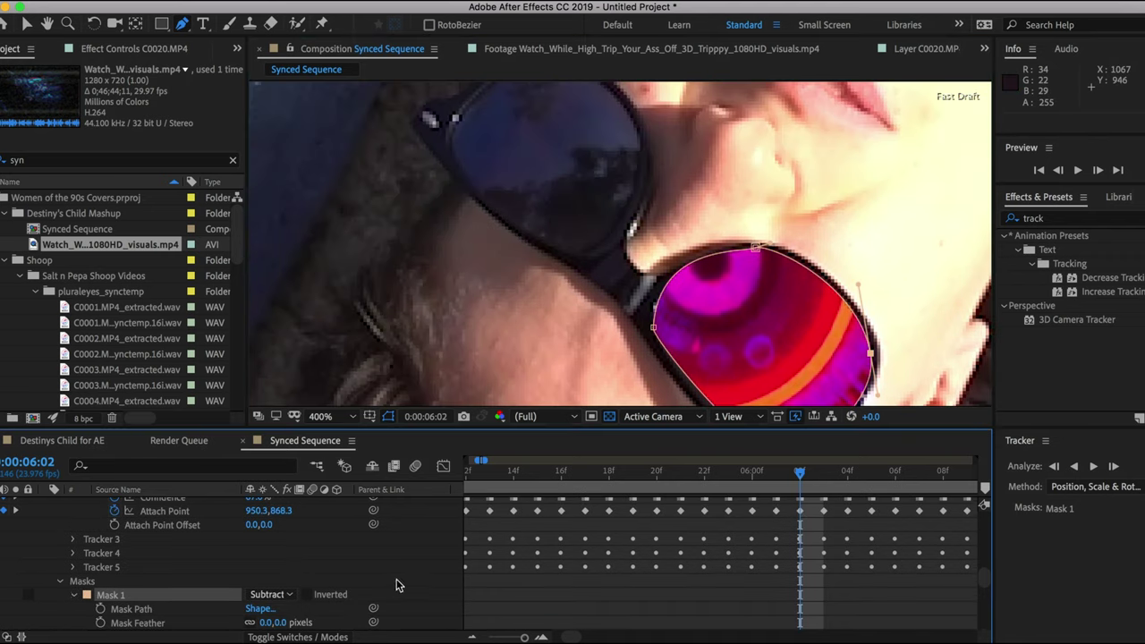
{"action": "left_click_drag", "start_coordinate": [373, 609], "coordinate": [171, 518]}
{"action": "key", "text": "super+z"}
{"action": "left_click_drag", "start_coordinate": [373, 624], "coordinate": [168, 533]}
{"action": "mouse_move", "coordinate": [801, 473]}
{"action": "left_mouse_down"}
{"action": "mouse_move", "coordinate": [852, 481]}
{"action": "mouse_move", "coordinate": [799, 481]}
{"action": "left_mouse_up"}
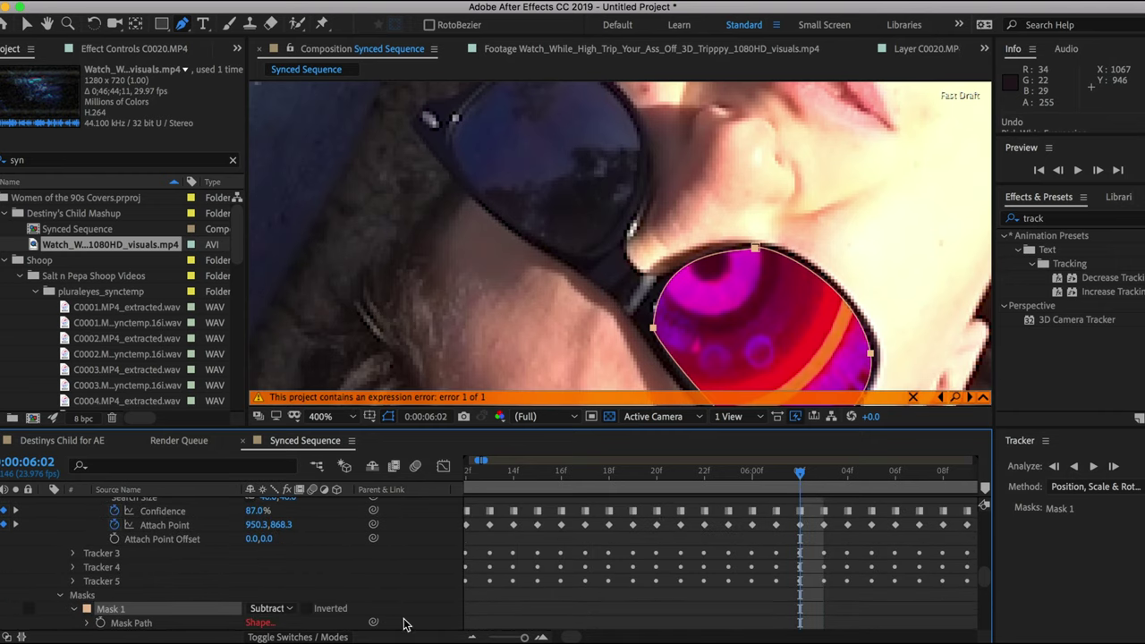
{"action": "scroll", "coordinate": [403, 618], "scroll_direction": "down", "scroll_amount": 2}
{"action": "left_click", "coordinate": [264, 580]}
{"action": "scroll", "coordinate": [223, 554], "scroll_direction": "up", "scroll_amount": 3}
{"action": "scroll", "coordinate": [223, 554], "scroll_direction": "down", "scroll_amount": 2}
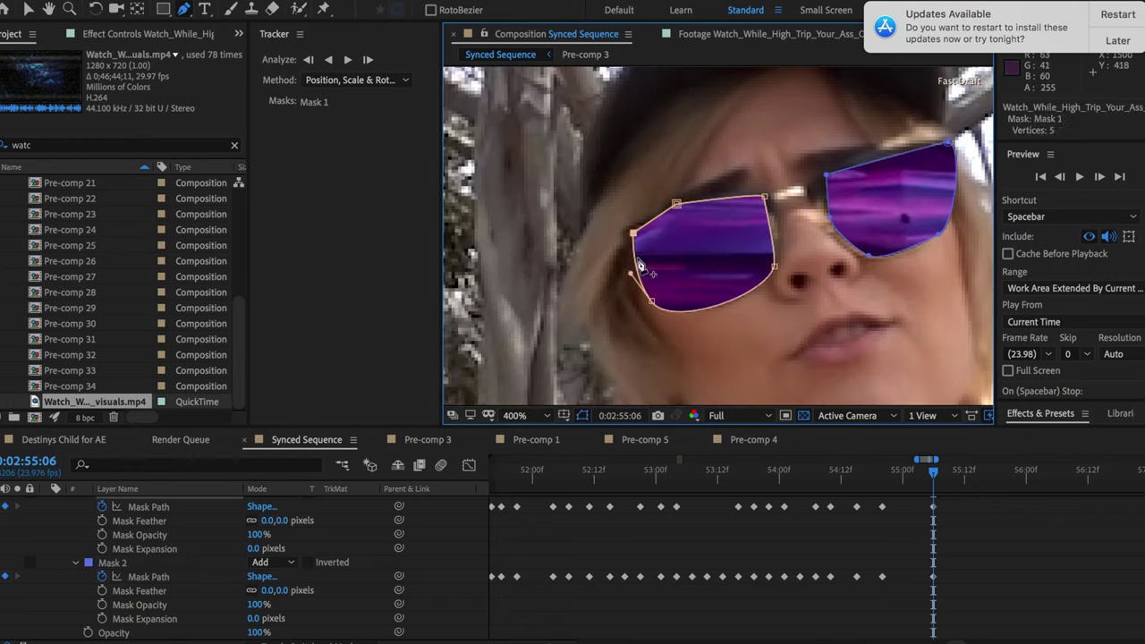
At 0:02:55:01, adjust the points of Mask 1 and Mask 2 to fit the woman's two sunglasses lenses
{"action": "left_click_drag", "start_coordinate": [831, 472], "coordinate": [810, 479]}
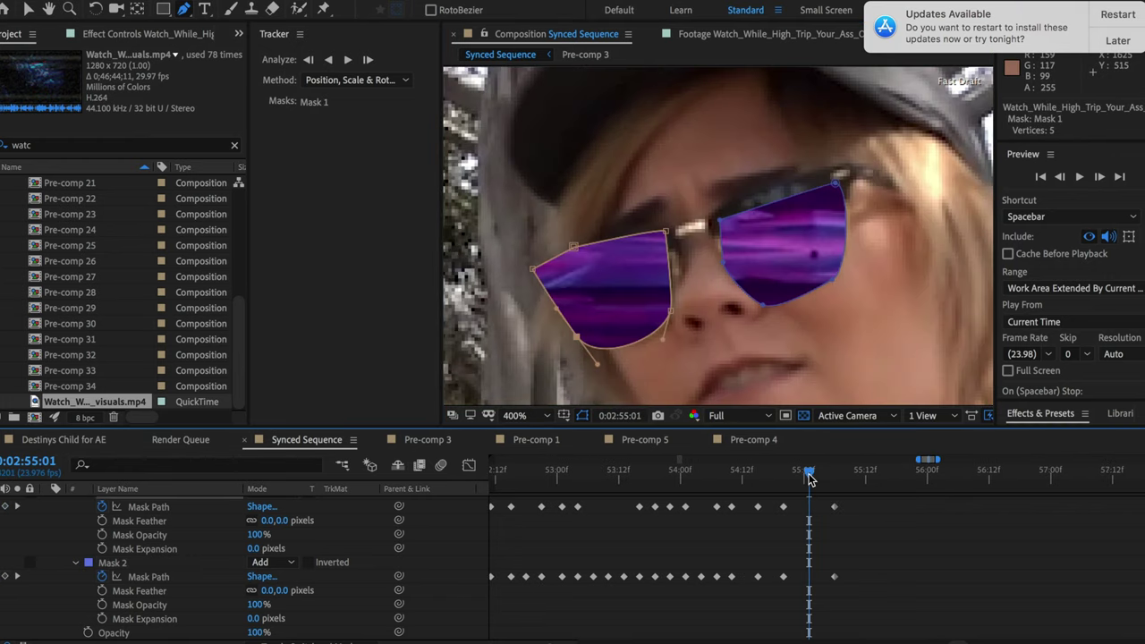
{"action": "left_click_drag", "start_coordinate": [573, 247], "coordinate": [592, 255]}
{"action": "left_click_drag", "start_coordinate": [720, 219], "coordinate": [711, 217]}
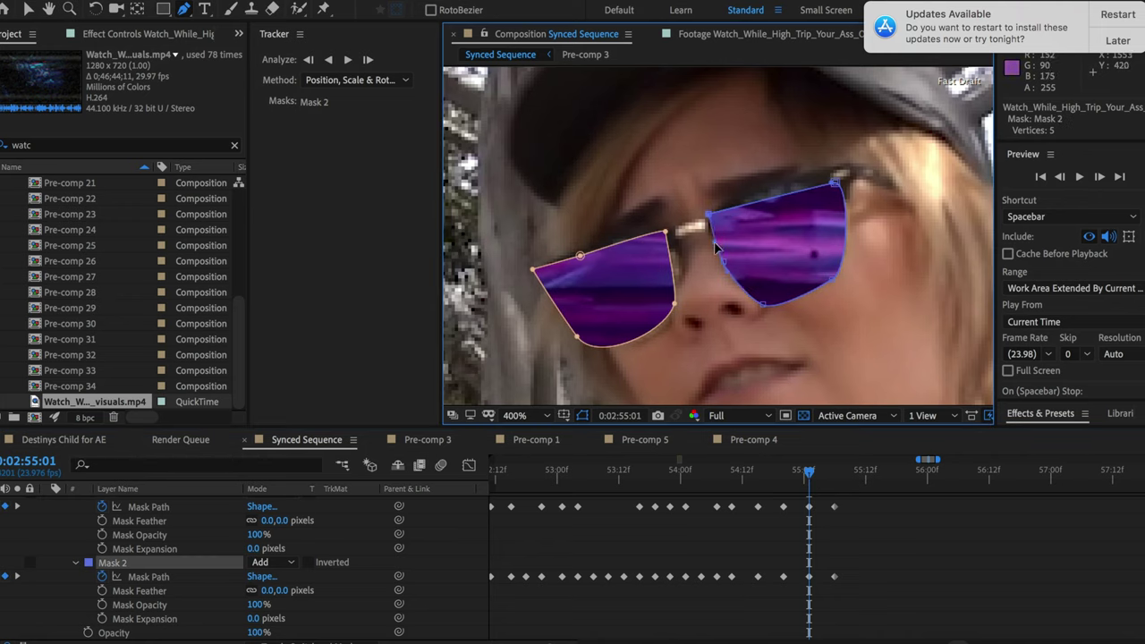
{"action": "left_click_drag", "start_coordinate": [762, 305], "coordinate": [767, 292]}
At 0:02:55:16, reshape Mask 1 and Mask 2 of the visuals layer so each covers its sunglasses lens
{"action": "left_click", "coordinate": [887, 474]}
{"action": "scroll", "coordinate": [870, 516], "scroll_direction": "right", "scroll_amount": 3}
{"action": "scroll", "coordinate": [869, 516], "scroll_direction": "up", "scroll_amount": 2}
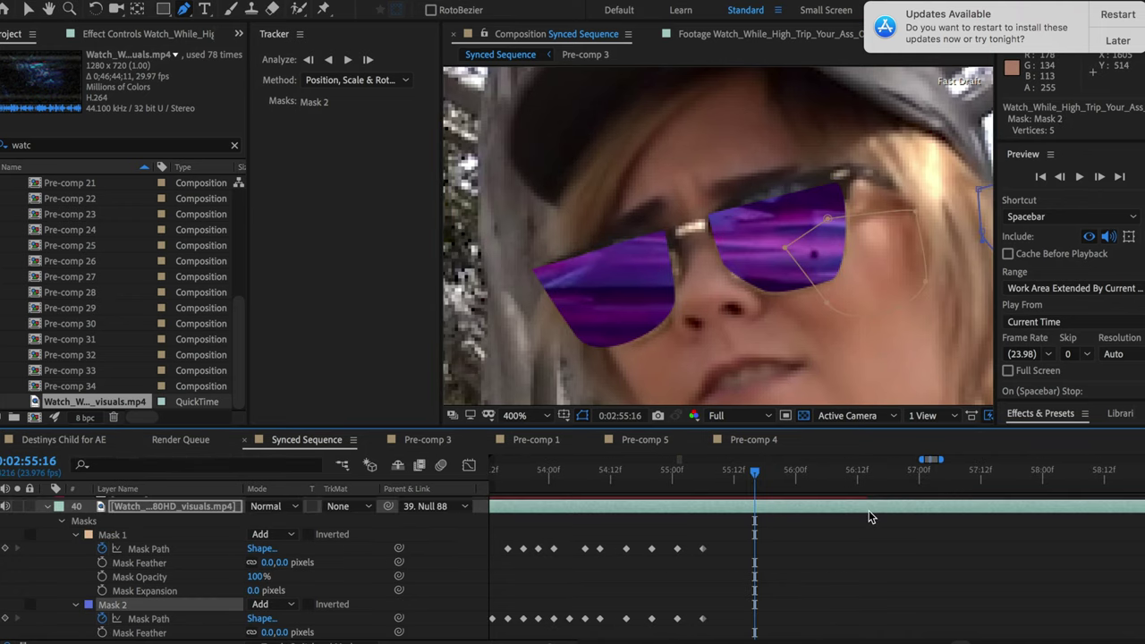
{"action": "left_click", "coordinate": [112, 534]}
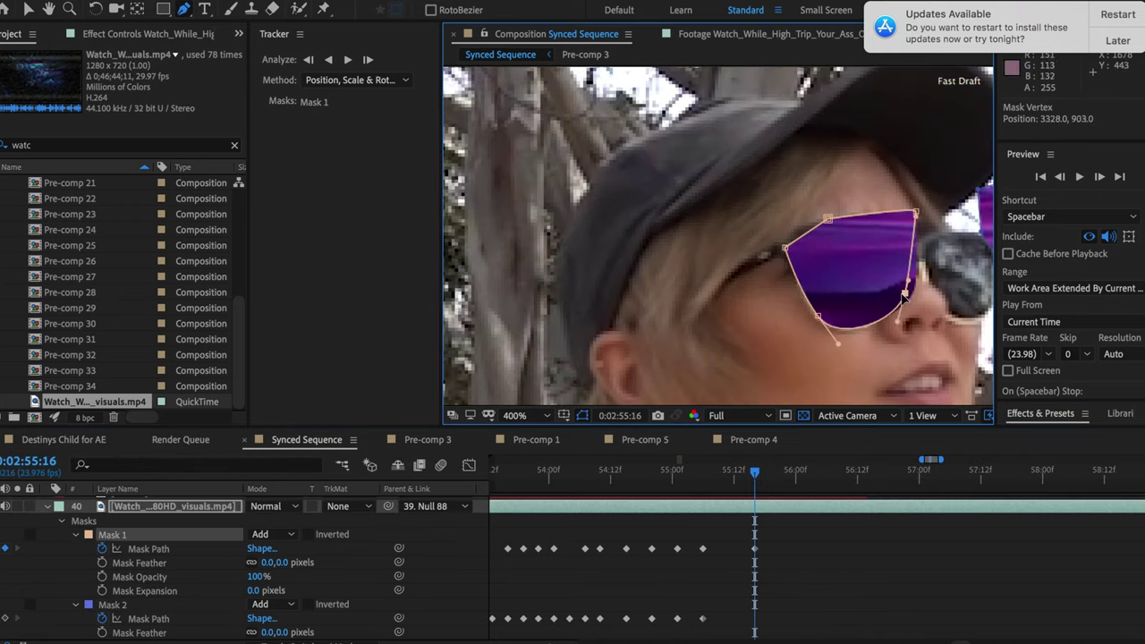
{"action": "left_click", "coordinate": [120, 604]}
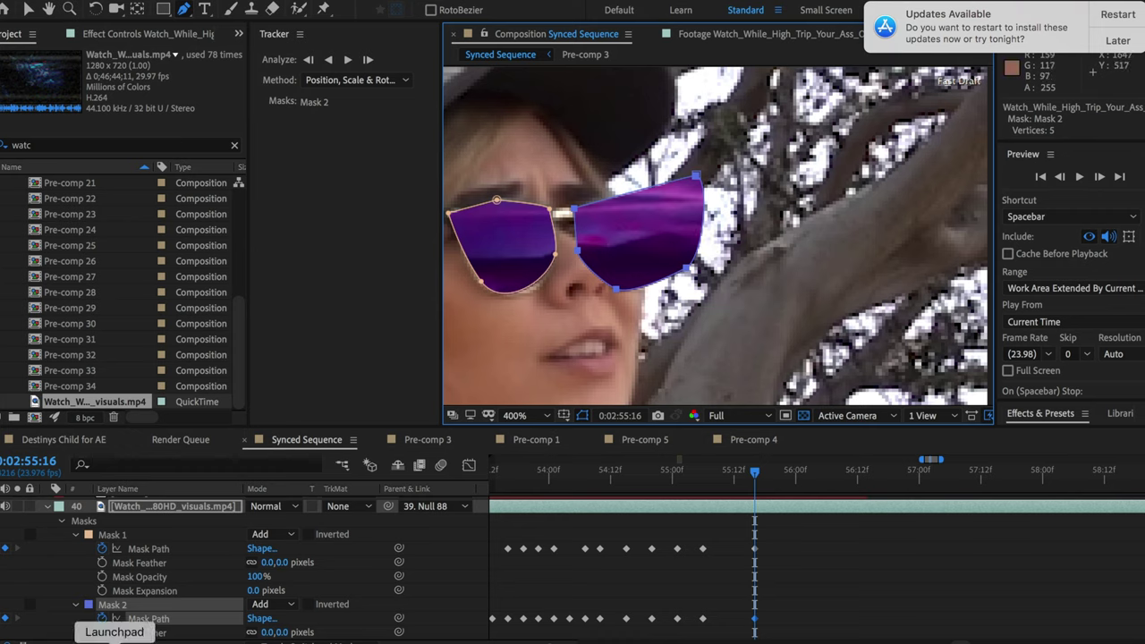
{"action": "scroll", "coordinate": [158, 591], "scroll_direction": "down", "scroll_amount": 2}
{"action": "left_click_drag", "start_coordinate": [660, 204], "coordinate": [661, 197]}
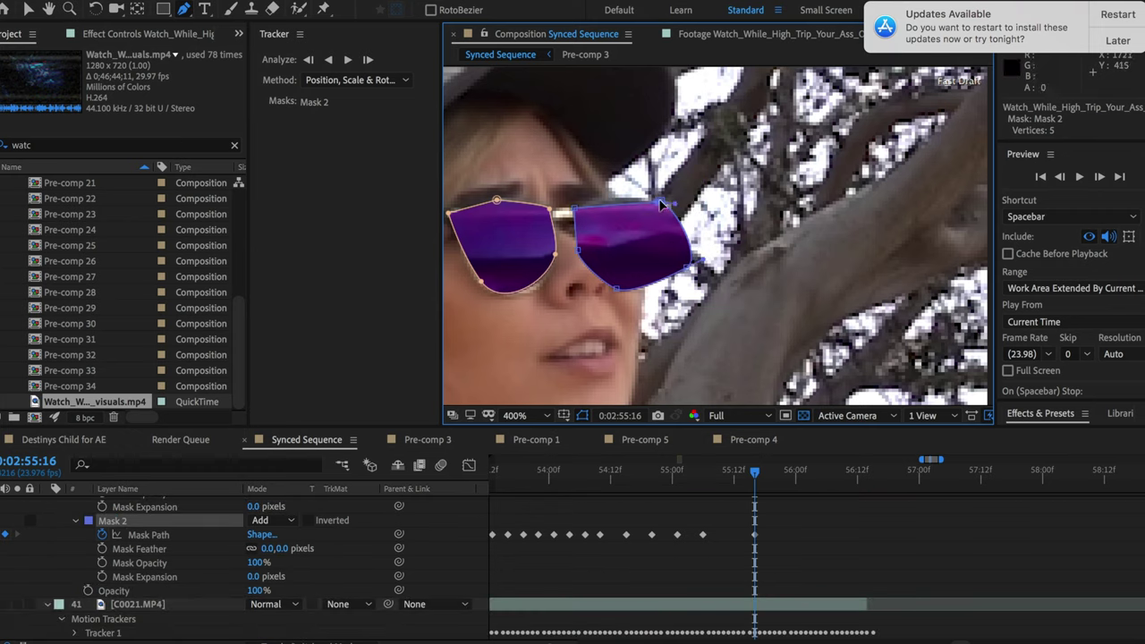
{"action": "left_click_drag", "start_coordinate": [624, 273], "coordinate": [598, 248]}
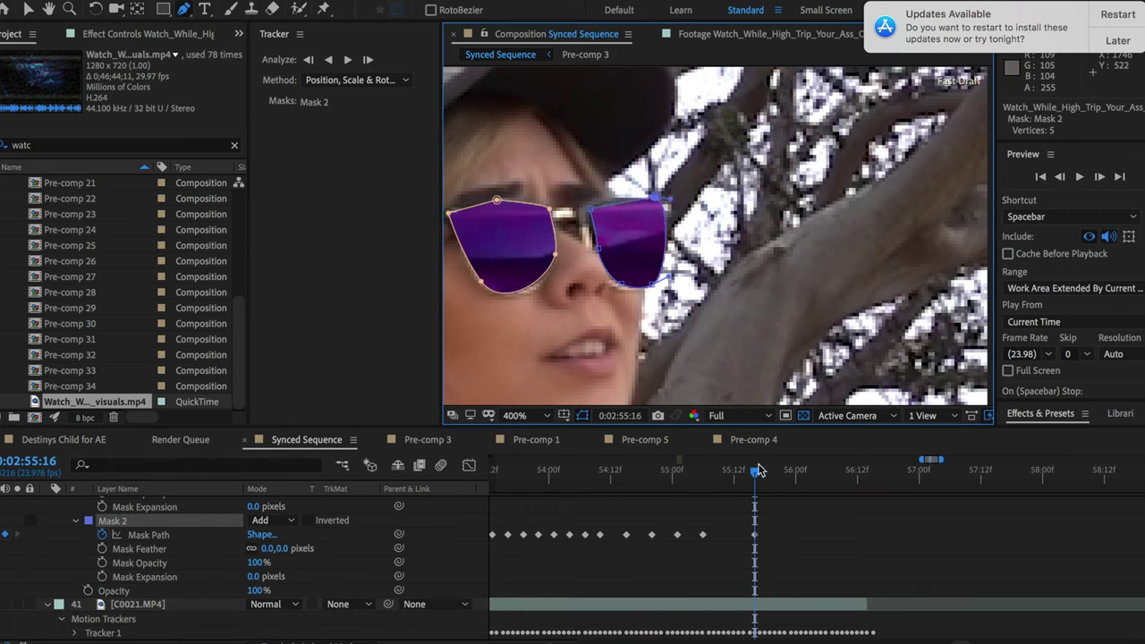
At 0:02:55:11, adjust the Mask 2 path to match the woman's lens
{"action": "left_click", "coordinate": [729, 471]}
{"action": "left_click", "coordinate": [177, 537]}
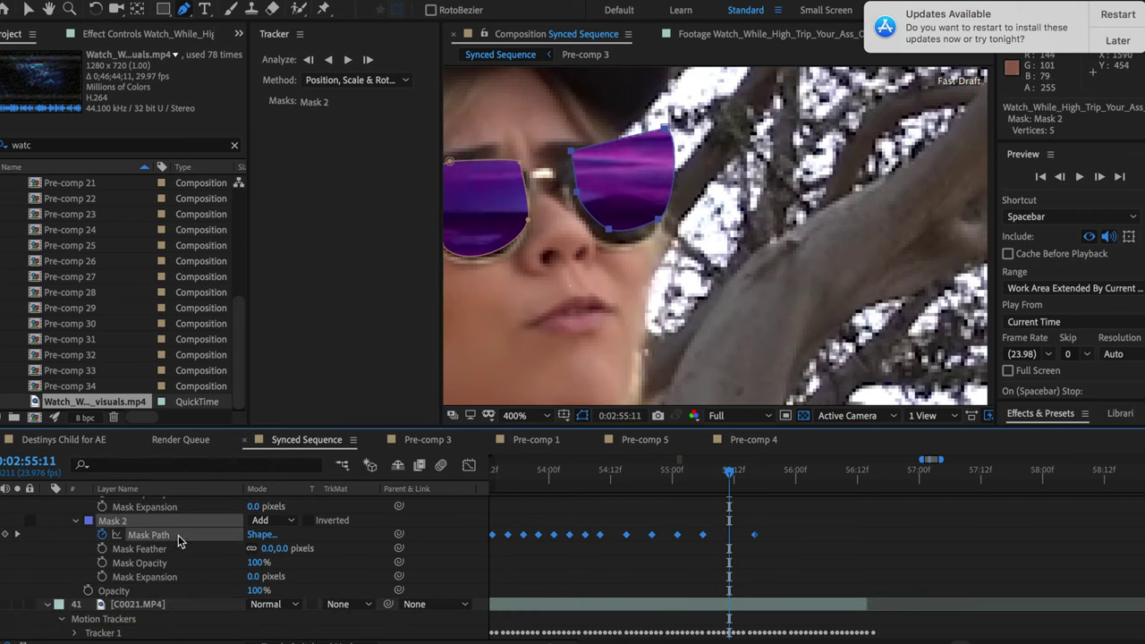
{"action": "left_click_drag", "start_coordinate": [633, 239], "coordinate": [636, 246]}
At 0:02:55:22, move Mask 2 onto its lens and adjust its points to the lens outline
{"action": "scroll", "coordinate": [689, 483], "scroll_direction": "right", "scroll_amount": 2}
{"action": "left_click", "coordinate": [687, 473]}
{"action": "left_click_drag", "start_coordinate": [672, 356], "coordinate": [774, 310]}
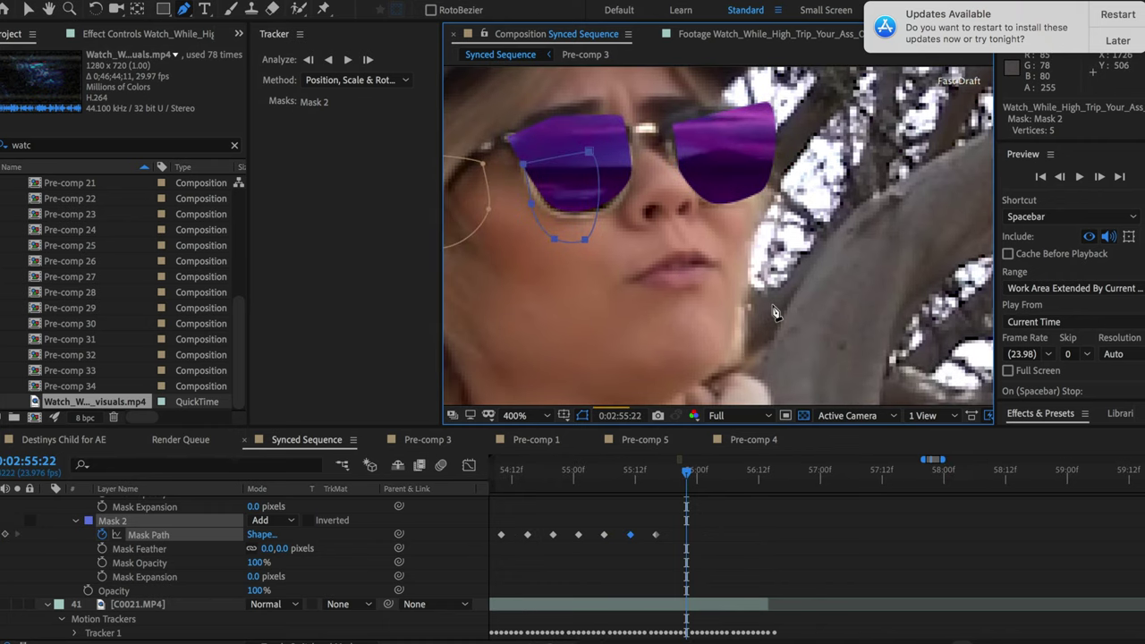
{"action": "left_click_drag", "start_coordinate": [583, 289], "coordinate": [817, 286]}
{"action": "mouse_move", "coordinate": [739, 188]}
{"action": "left_mouse_down"}
{"action": "mouse_move", "coordinate": [760, 211]}
{"action": "mouse_move", "coordinate": [757, 188]}
{"action": "left_mouse_up"}
{"action": "left_click_drag", "start_coordinate": [825, 149], "coordinate": [879, 146]}
{"action": "left_click_drag", "start_coordinate": [820, 236], "coordinate": [852, 226]}
{"action": "left_click_drag", "start_coordinate": [758, 162], "coordinate": [775, 147]}
At 0:02:56:04, reshape Mask 2 point by point to fit the woman's lens
{"action": "scroll", "coordinate": [673, 481], "scroll_direction": "right", "scroll_amount": 2}
{"action": "left_click", "coordinate": [653, 472]}
{"action": "key", "text": "="}
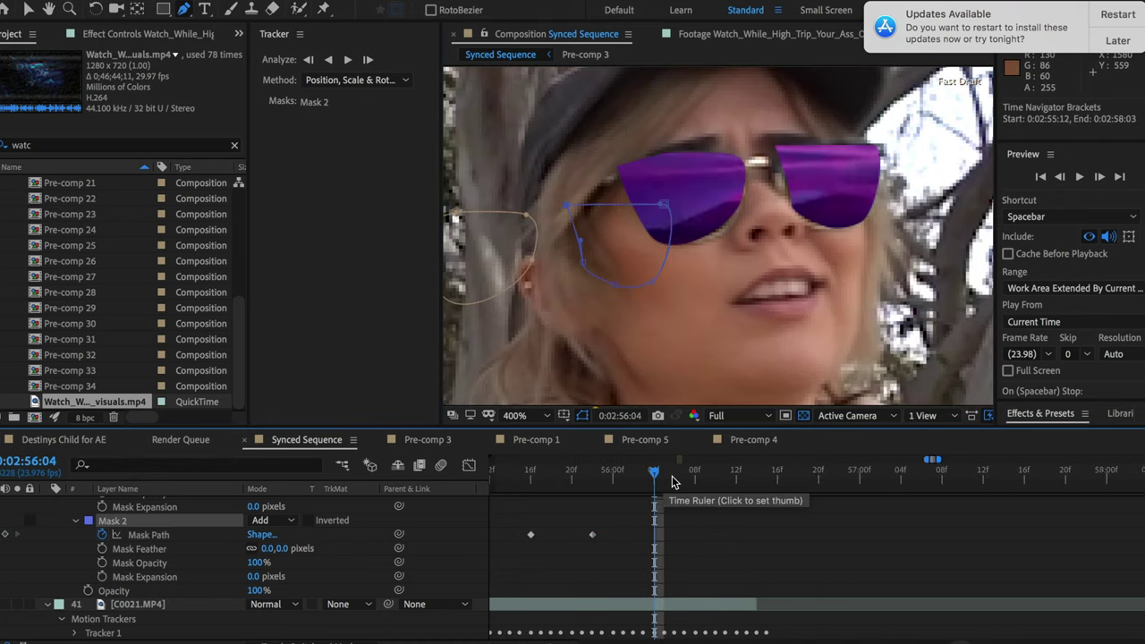
{"action": "left_click_drag", "start_coordinate": [664, 204], "coordinate": [652, 163]}
{"action": "left_click_drag", "start_coordinate": [566, 205], "coordinate": [551, 199]}
{"action": "left_click_drag", "start_coordinate": [583, 262], "coordinate": [566, 238]}
{"action": "left_click_drag", "start_coordinate": [614, 284], "coordinate": [610, 260]}
{"action": "left_click_drag", "start_coordinate": [653, 280], "coordinate": [851, 220]}
At 0:02:56:04, adjust the corner points of Mask 1 to fit the woman's other lens
{"action": "left_click_drag", "start_coordinate": [721, 193], "coordinate": [715, 185]}
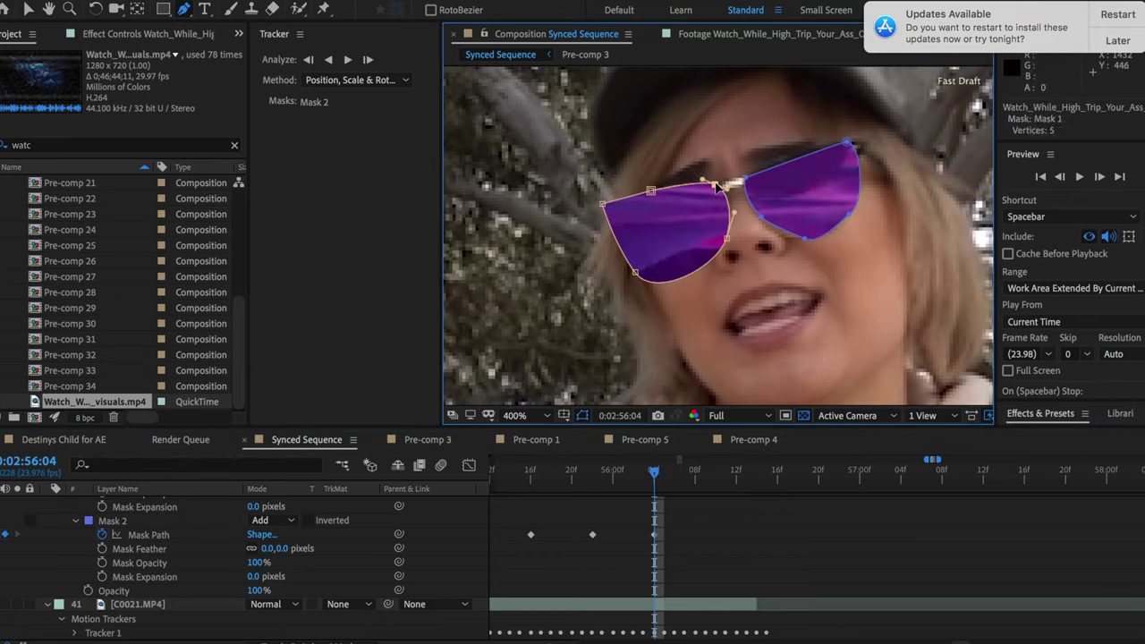
{"action": "left_click_drag", "start_coordinate": [635, 272], "coordinate": [643, 269]}
{"action": "left_click_drag", "start_coordinate": [603, 204], "coordinate": [654, 186]}
At 0:02:56:10, move Mask 1 onto its lens and refine its points to the lens outline
{"action": "left_click", "coordinate": [716, 472]}
{"action": "left_click_drag", "start_coordinate": [626, 269], "coordinate": [812, 231]}
{"action": "left_click_drag", "start_coordinate": [726, 173], "coordinate": [716, 175]}
{"action": "left_click_drag", "start_coordinate": [737, 225], "coordinate": [706, 228]}
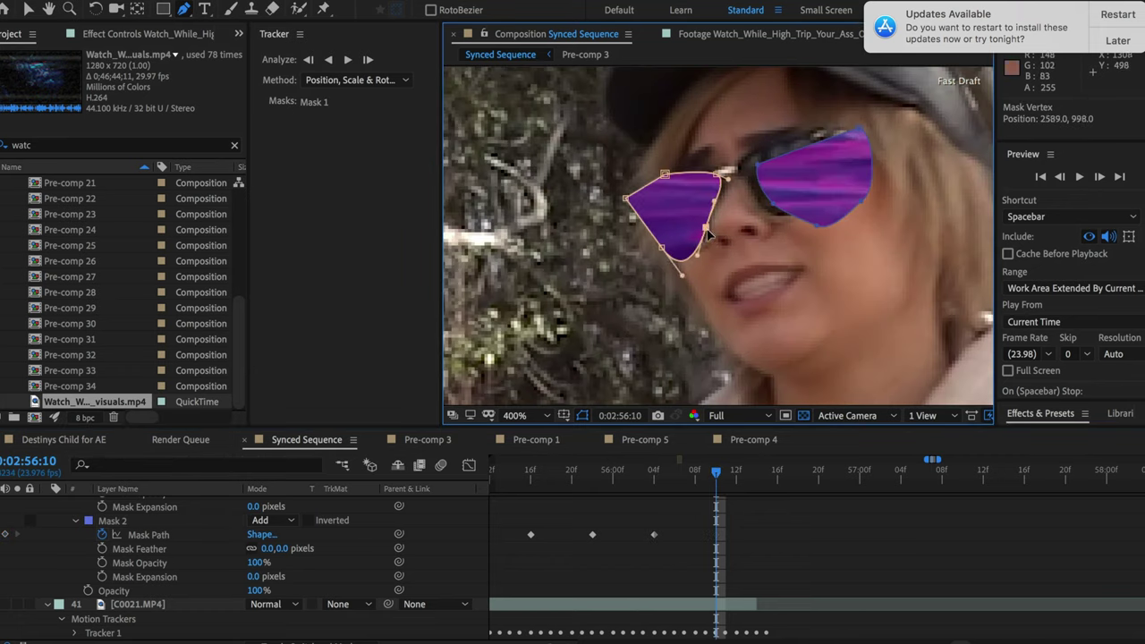
{"action": "left_click_drag", "start_coordinate": [626, 199], "coordinate": [629, 201]}
{"action": "left_click_drag", "start_coordinate": [664, 174], "coordinate": [668, 182]}
{"action": "left_click_drag", "start_coordinate": [706, 228], "coordinate": [704, 226]}
At 0:02:56:10, pull the points of Mask 2 in to match the narrower lens shape
{"action": "left_click_drag", "start_coordinate": [757, 164], "coordinate": [739, 158]}
{"action": "left_click_drag", "start_coordinate": [861, 128], "coordinate": [827, 127]}
{"action": "left_click_drag", "start_coordinate": [817, 225], "coordinate": [756, 196]}
{"action": "left_click_drag", "start_coordinate": [860, 201], "coordinate": [811, 205]}
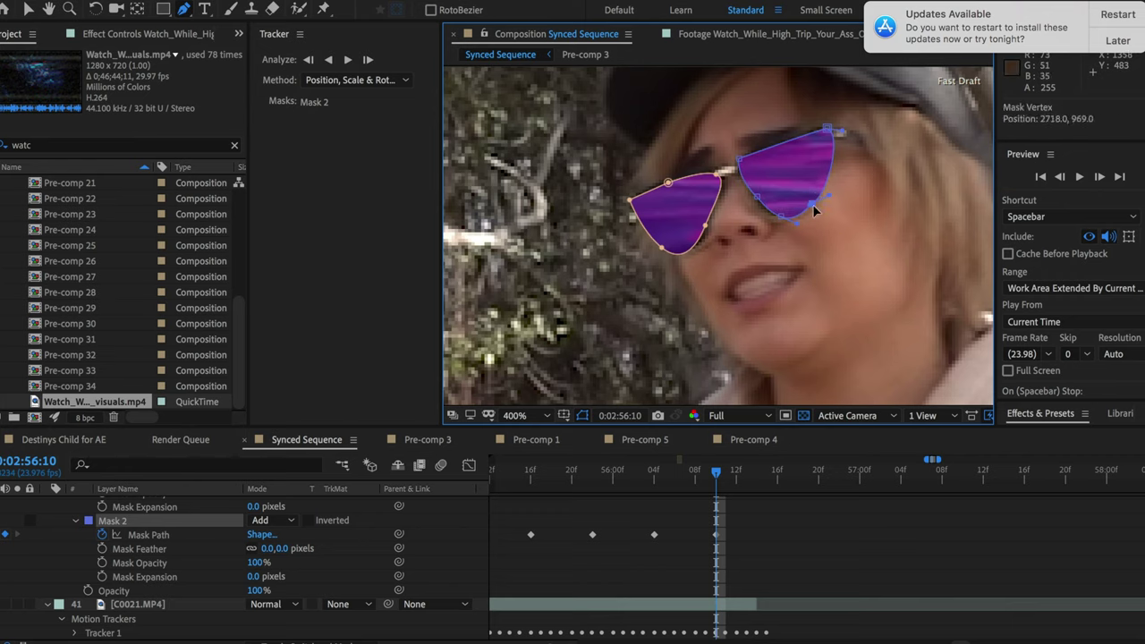
At 0:02:56:13, adjust the nose-side points of Mask 1 to fit its lens
{"action": "scroll", "coordinate": [747, 474], "scroll_direction": "up", "scroll_amount": 3}
{"action": "left_click", "coordinate": [723, 474]}
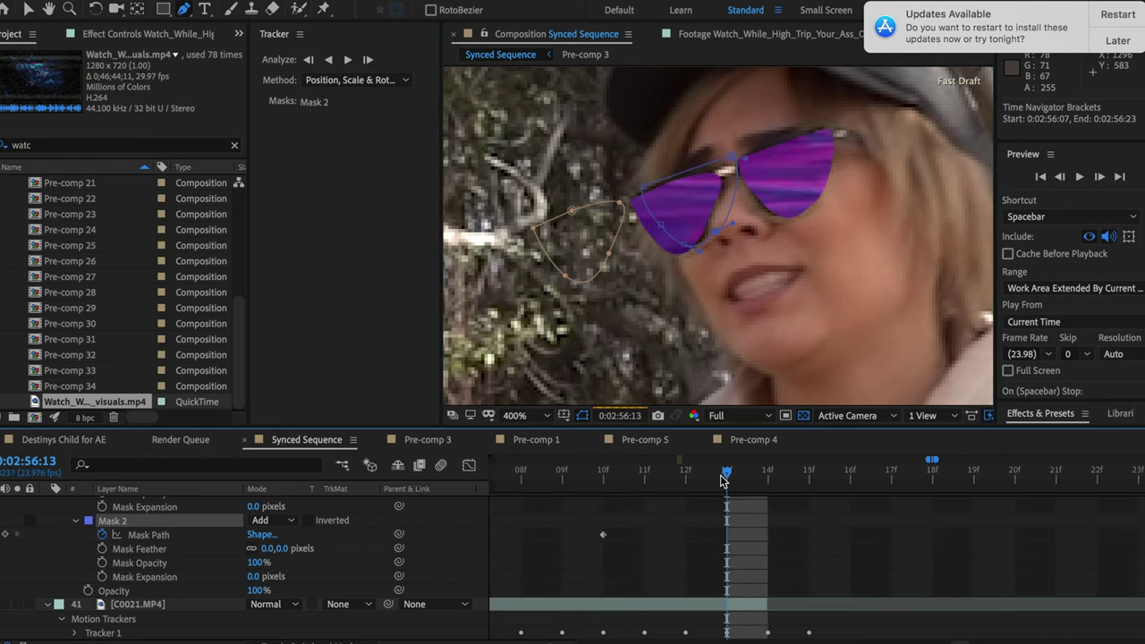
{"action": "left_click_drag", "start_coordinate": [619, 203], "coordinate": [606, 203]}
{"action": "left_click_drag", "start_coordinate": [608, 253], "coordinate": [598, 253]}
At 0:02:56:13, reshape Mask 2 to fit its lens, undoing an accidental new path
{"action": "left_click_drag", "start_coordinate": [642, 186], "coordinate": [640, 241]}
{"action": "left_click_drag", "start_coordinate": [684, 245], "coordinate": [657, 252]}
{"action": "left_click", "coordinate": [742, 156]}
{"action": "key", "text": "super+z"}
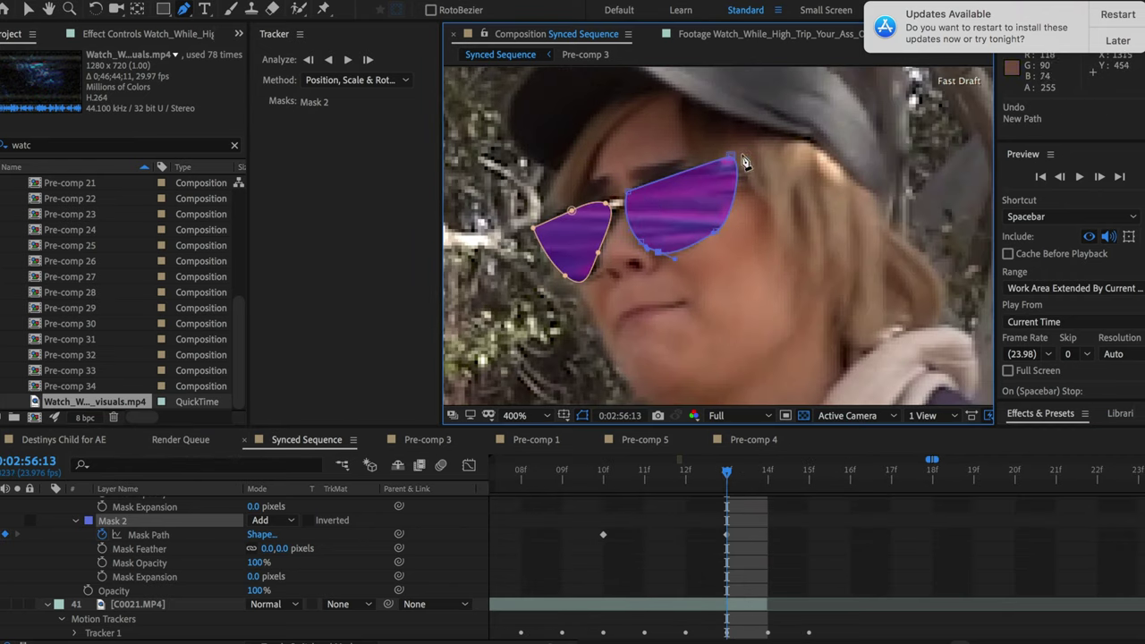
{"action": "left_click_drag", "start_coordinate": [731, 156], "coordinate": [706, 166]}
{"action": "left_click_drag", "start_coordinate": [716, 231], "coordinate": [695, 241]}
Split the masked visuals layer parented to Null 88 at 0:02:56:14 and delete the part after the cut
{"action": "left_click", "coordinate": [764, 474]}
{"action": "scroll", "coordinate": [819, 568], "scroll_direction": "up", "scroll_amount": 3}
{"action": "left_click", "coordinate": [774, 552]}
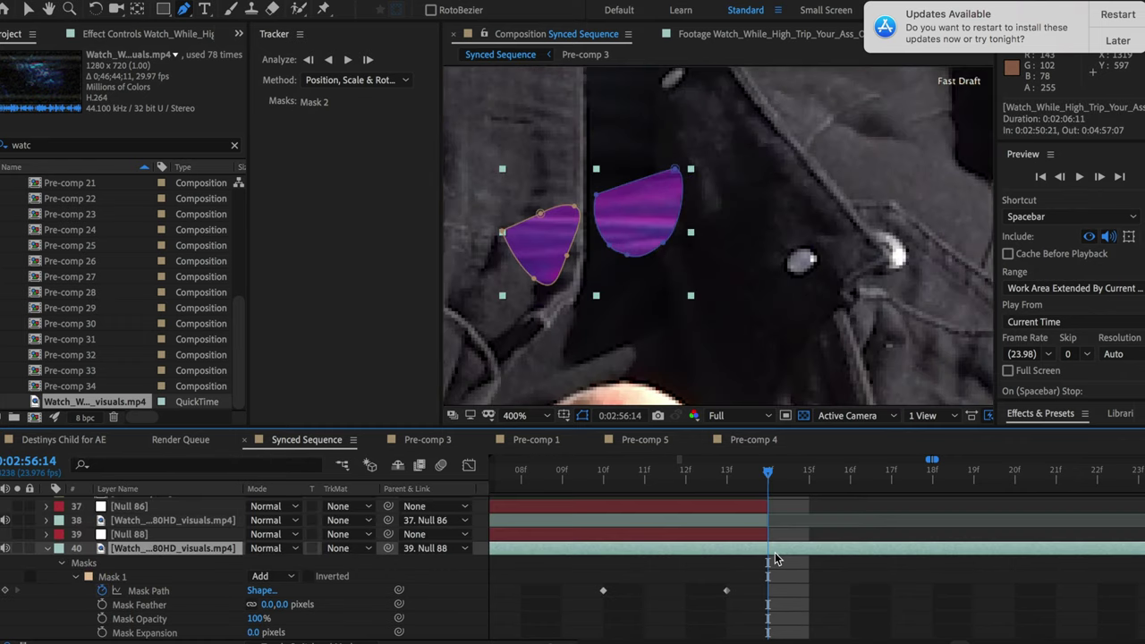
{"action": "key", "text": "super+shift+d"}
{"action": "key", "text": "Delete"}
Inspect the whole frame at 0:02:56:14 and the layer stack of the Synced Sequence composition
{"action": "scroll", "coordinate": [776, 555], "scroll_direction": "up", "scroll_amount": 3}
{"action": "key", "text": "comma"}
{"action": "key", "text": "comma"}
{"action": "key", "text": "comma"}
{"action": "key", "text": "period"}
{"action": "left_click_drag", "start_coordinate": [621, 345], "coordinate": [608, 273]}
{"action": "scroll", "coordinate": [204, 601], "scroll_direction": "up", "scroll_amount": 1}
{"action": "key", "text": "comma"}
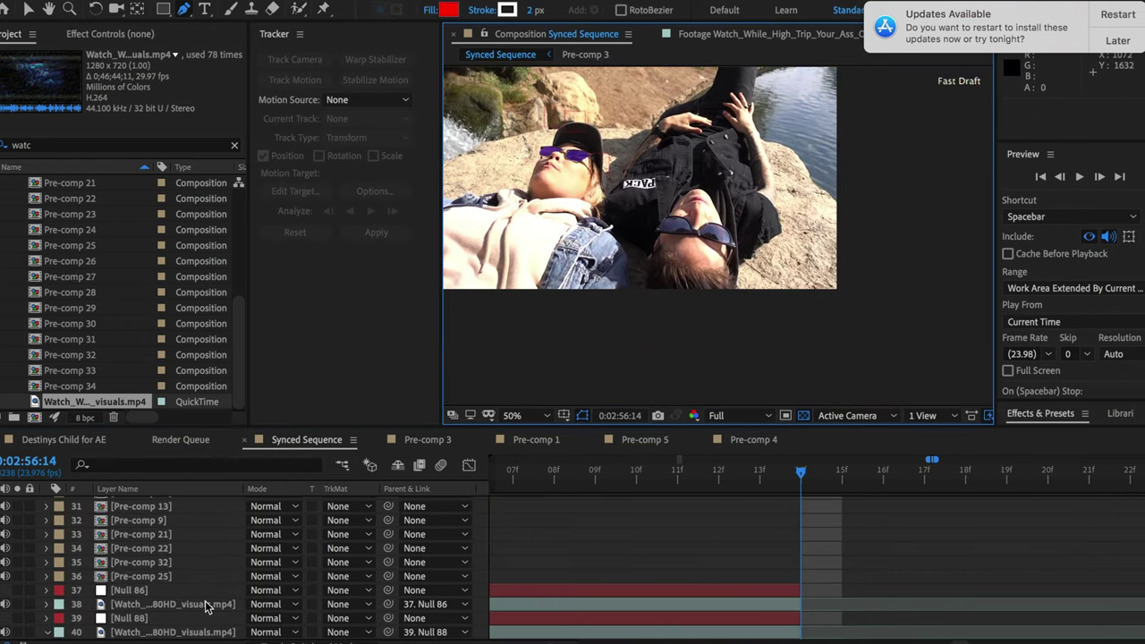
{"action": "scroll", "coordinate": [205, 608], "scroll_direction": "down", "scroll_amount": 2}
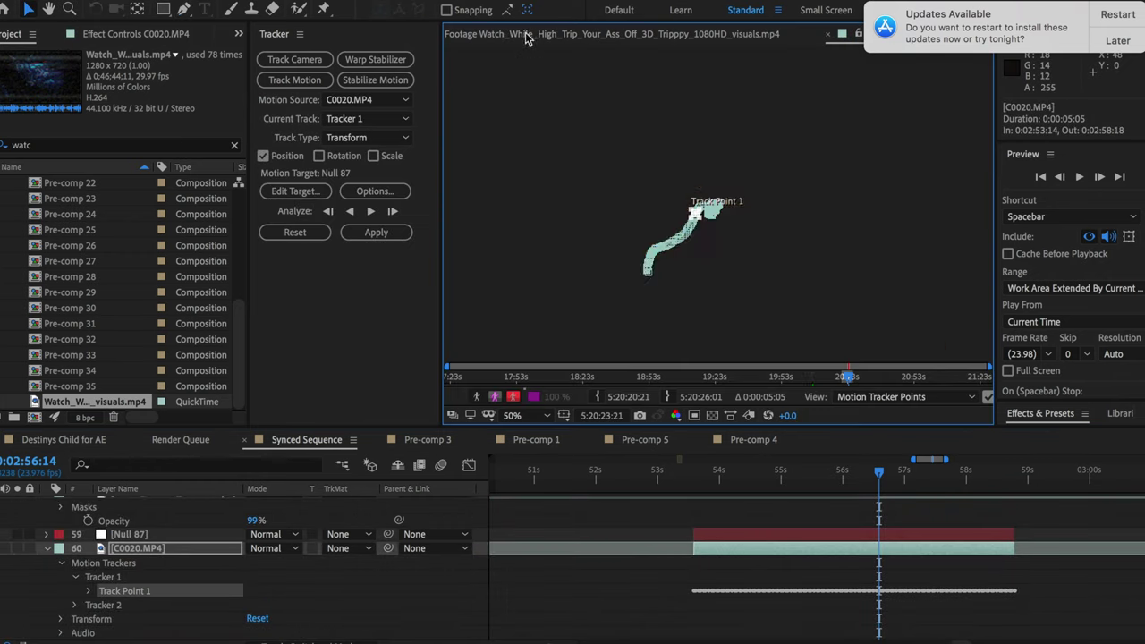
Edit the motion target for the C0020.MP4 layer's tracker and apply the tracking data
{"action": "double_click", "coordinate": [583, 546]}
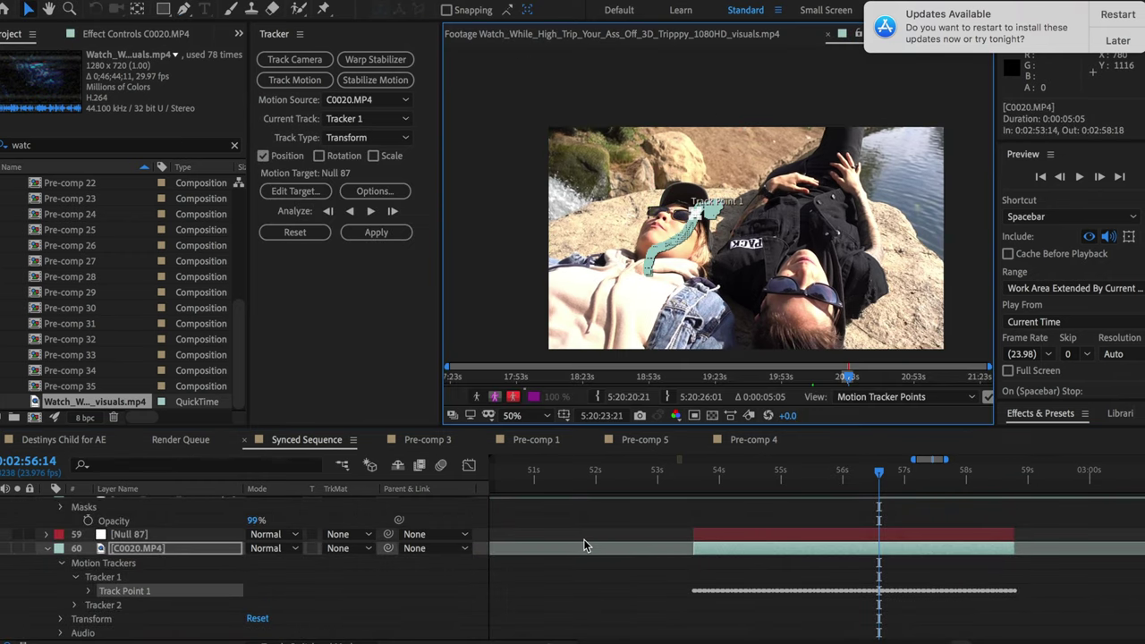
{"action": "left_click", "coordinate": [179, 548]}
{"action": "left_click", "coordinate": [106, 604]}
{"action": "left_click", "coordinate": [161, 534]}
{"action": "left_click", "coordinate": [295, 191]}
{"action": "left_click", "coordinate": [672, 364]}
{"action": "left_click", "coordinate": [376, 232]}
{"action": "left_click", "coordinate": [627, 340]}
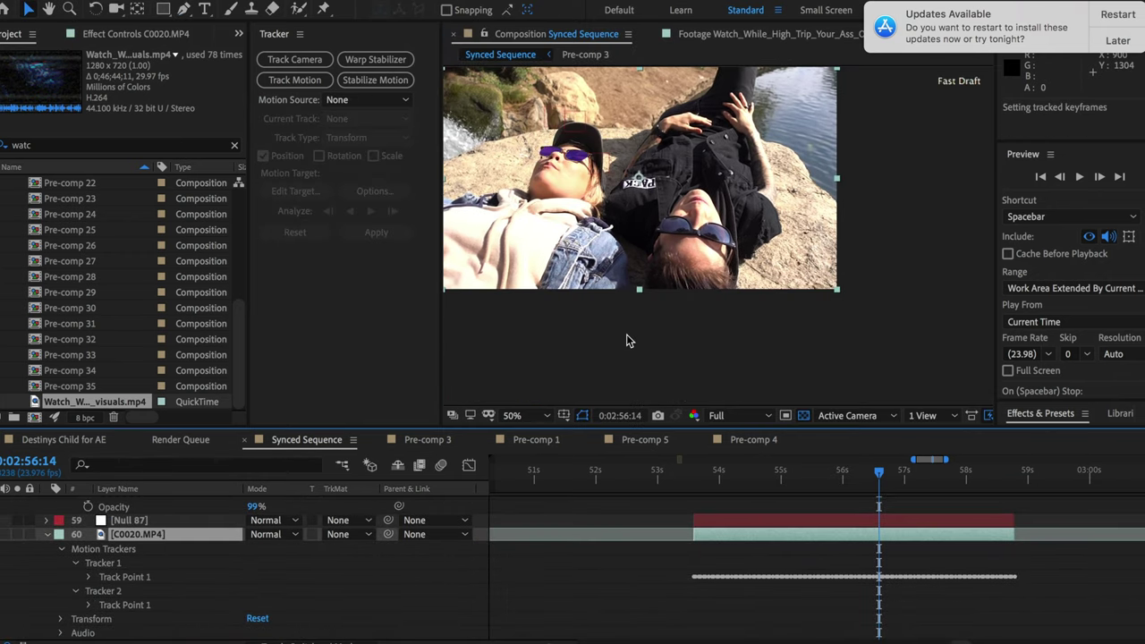
Start a new motion track on C0020.MP4, reposition its track point on the woman's face, and analyze forward
{"action": "left_click", "coordinate": [135, 591]}
{"action": "left_click", "coordinate": [294, 80]}
{"action": "left_click_drag", "start_coordinate": [721, 208], "coordinate": [653, 241]}
{"action": "scroll", "coordinate": [653, 242], "scroll_direction": "up", "scroll_amount": 1}
{"action": "left_click", "coordinate": [372, 211]}
From the start of the C0020.MP4 clip, reposition the track point and analyze forward again
{"action": "left_click", "coordinate": [694, 472]}
{"action": "scroll", "coordinate": [718, 205], "scroll_direction": "up", "scroll_amount": 1}
{"action": "left_click_drag", "start_coordinate": [751, 238], "coordinate": [791, 273]}
{"action": "left_click", "coordinate": [371, 211]}
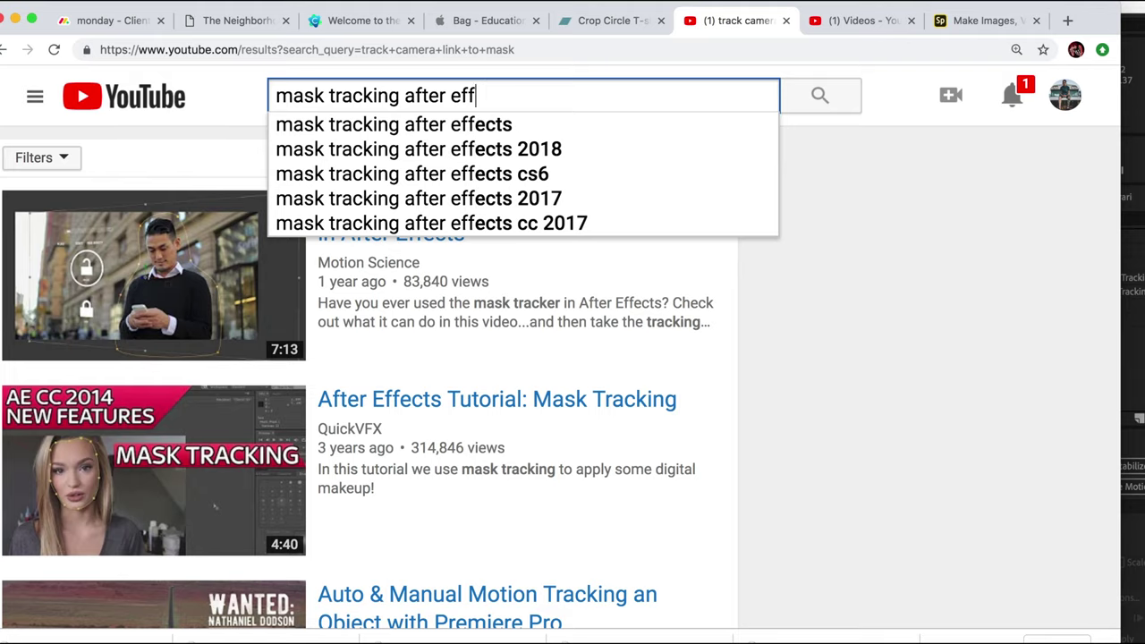
Search YouTube in the browser for "mask tracking after effects" and browse the tutorial results
{"action": "type", "text": "ects"}
{"action": "key", "text": "Return"}
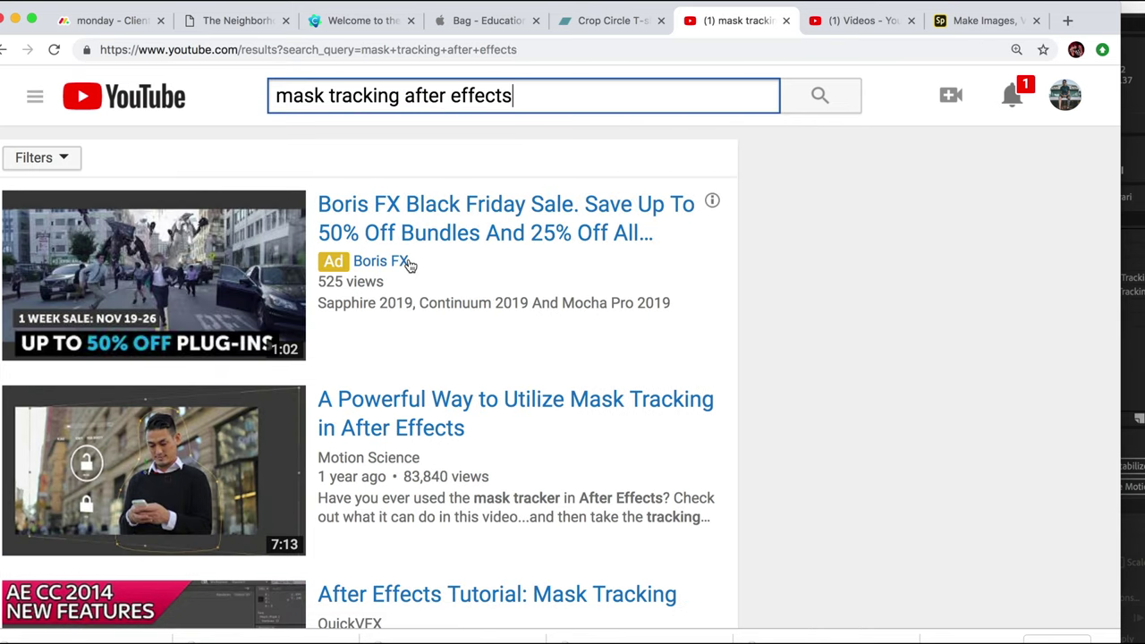
{"action": "scroll", "coordinate": [407, 265], "scroll_direction": "down", "scroll_amount": 2}
{"action": "scroll", "coordinate": [410, 266], "scroll_direction": "down", "scroll_amount": 6}
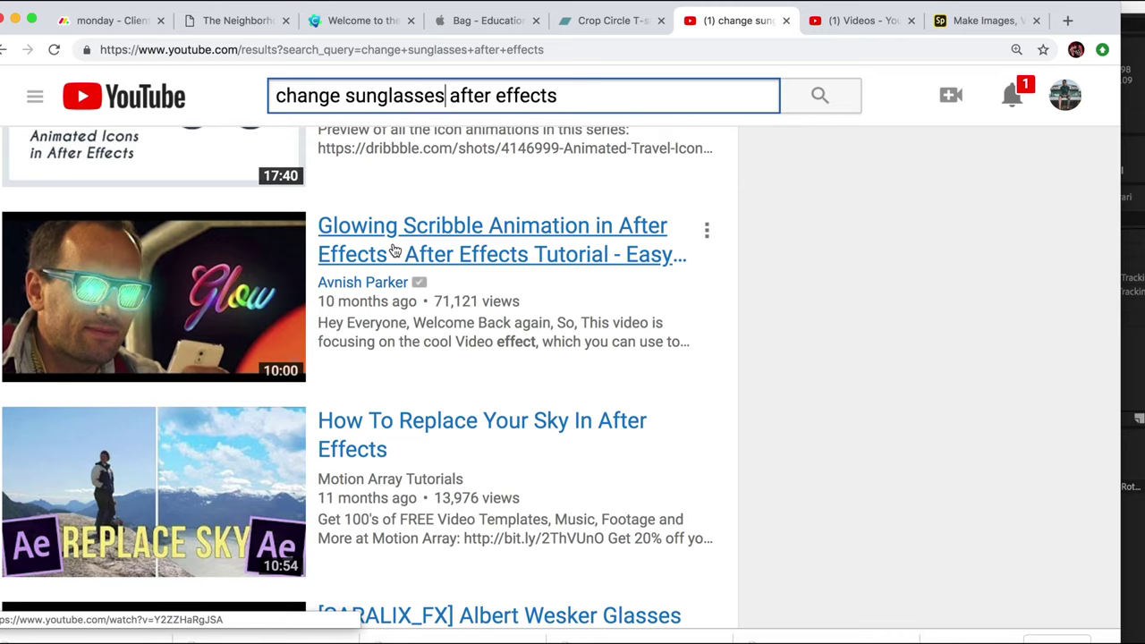
Open the "Glowing Scribble Animation in After Effects" tutorial and skim its lens masking and stroke keyframing parts
{"action": "left_click", "coordinate": [396, 238]}
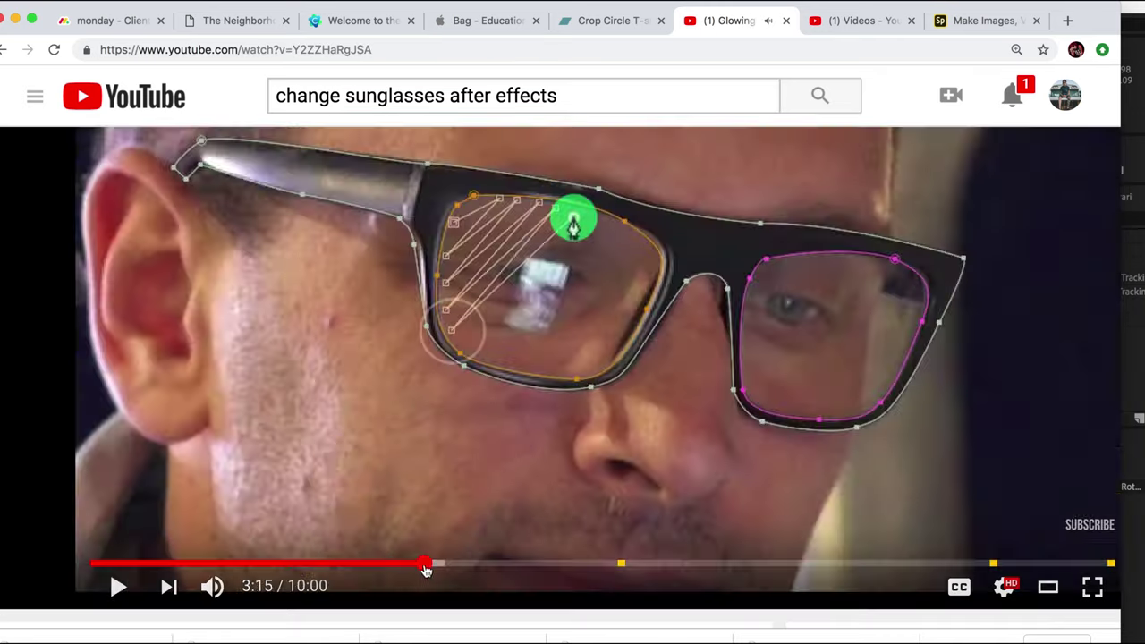
{"action": "left_click_drag", "start_coordinate": [425, 565], "coordinate": [573, 565]}
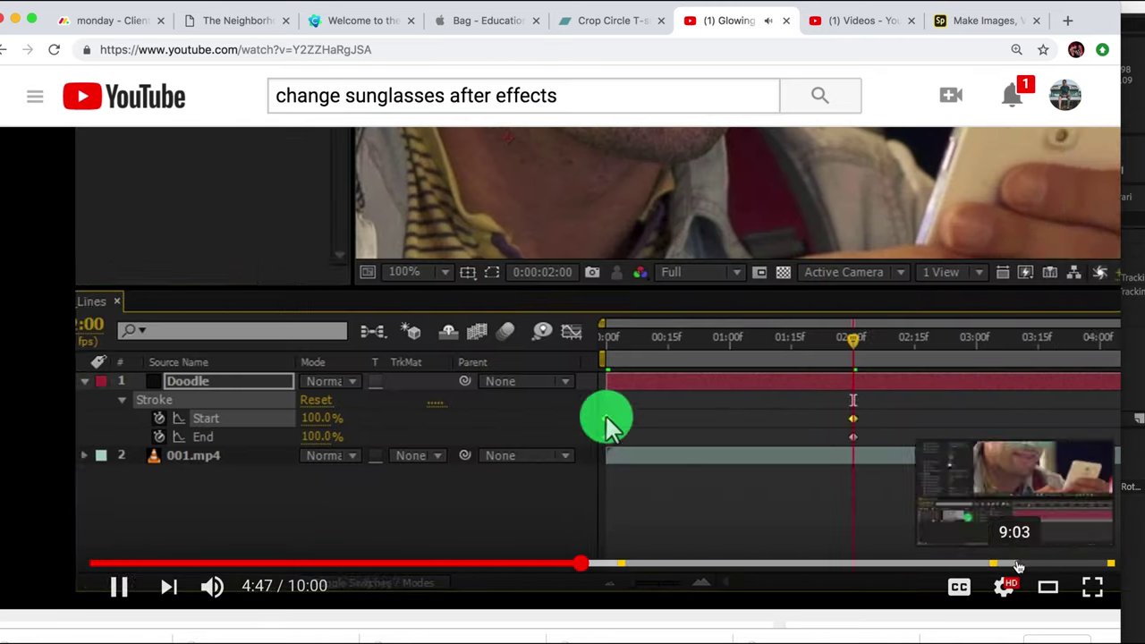
{"action": "left_click", "coordinate": [1017, 563]}
Search YouTube for "remove what inside glasses after effects", browse the tutorial results and open one
{"action": "triple_click", "coordinate": [391, 98]}
{"action": "type", "text": "remove what inside glasses after effects"}
{"action": "key", "text": "Return"}
{"action": "scroll", "coordinate": [352, 232], "scroll_direction": "down", "scroll_amount": 10}
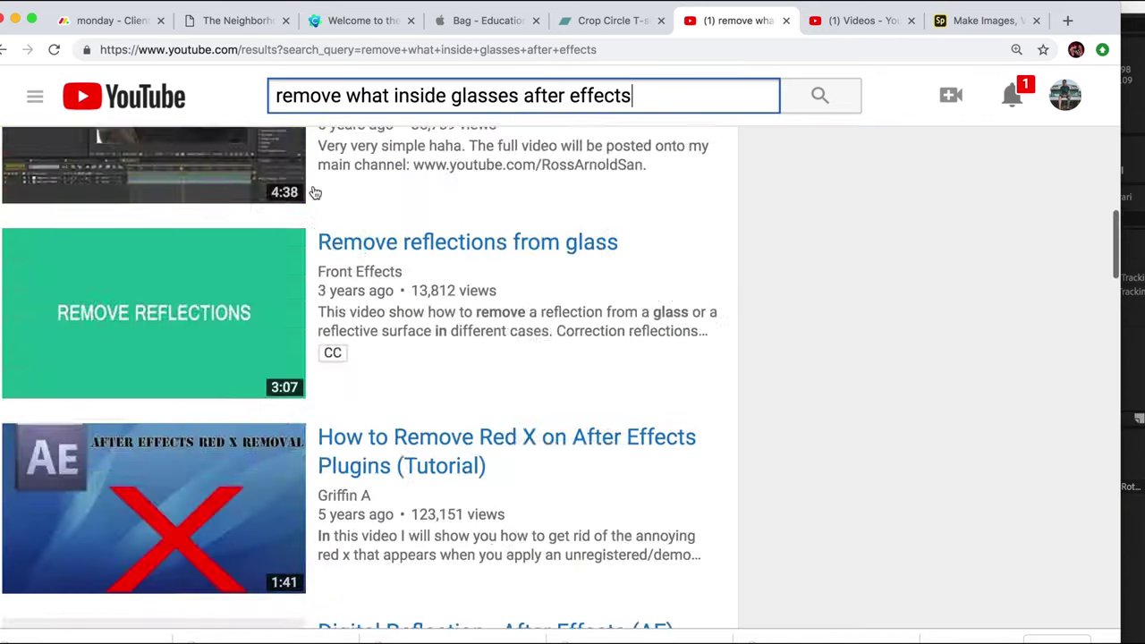
{"action": "left_click", "coordinate": [351, 233]}
Skip through the tutorial video on parenting masks to nulls to its tracking demonstration around 5:14
{"action": "left_click_drag", "start_coordinate": [107, 623], "coordinate": [277, 624]}
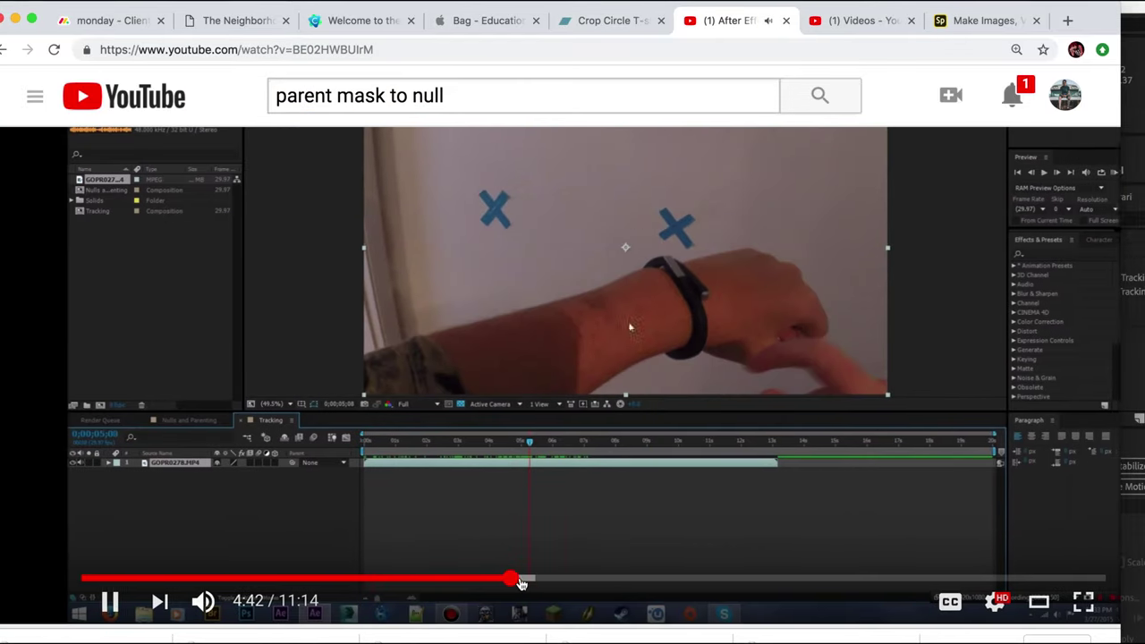
{"action": "left_click", "coordinate": [522, 583]}
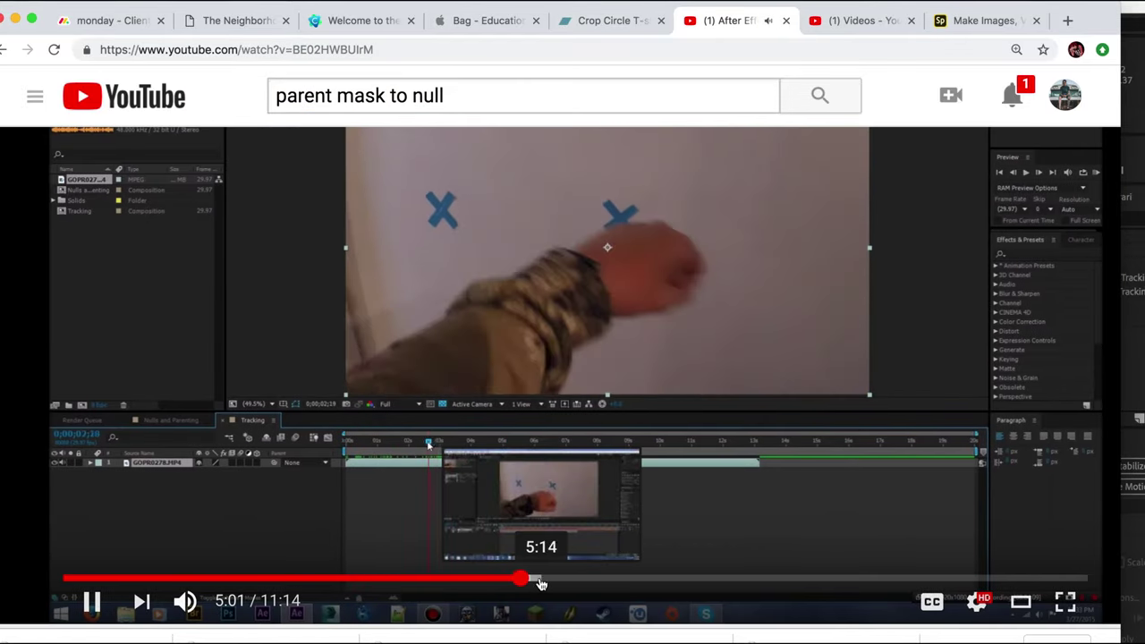
{"action": "left_click", "coordinate": [541, 584]}
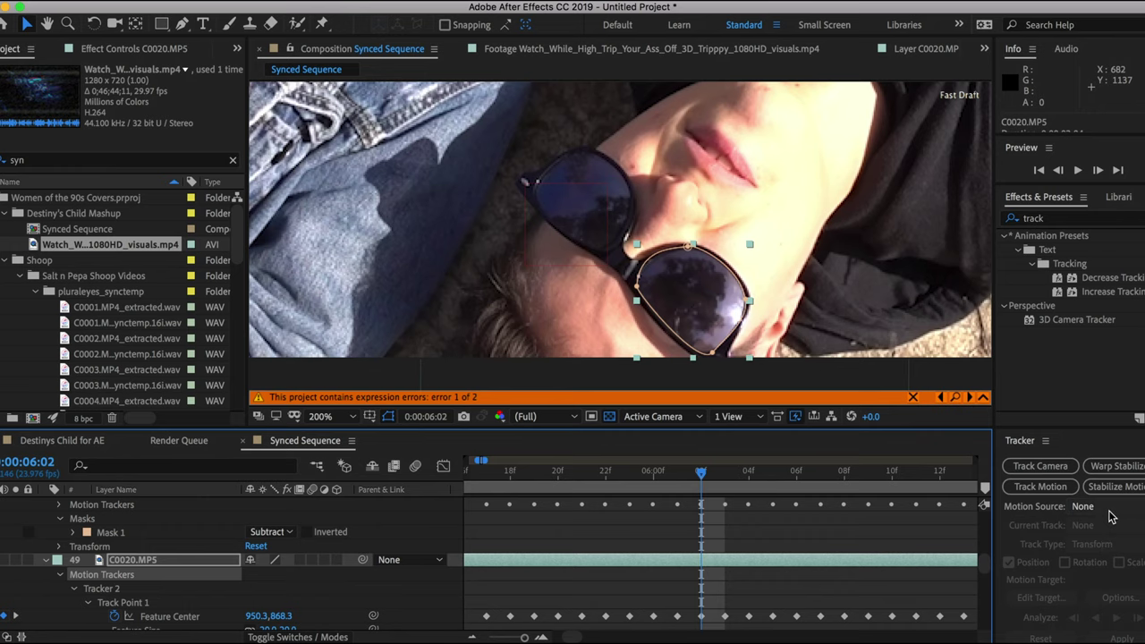
Check the motion source choices and examine Tracker 2's track point keyframes on the C0020.MP5 layer
{"action": "left_click", "coordinate": [1106, 510]}
{"action": "key", "text": "Escape"}
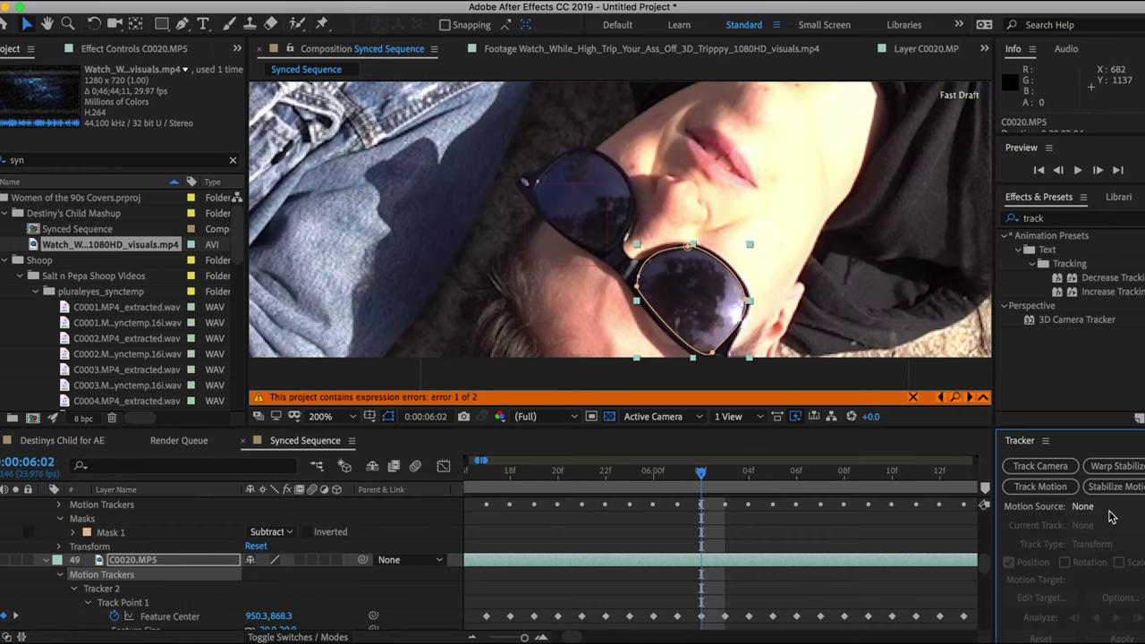
{"action": "left_click", "coordinate": [183, 590]}
{"action": "left_click", "coordinate": [178, 602]}
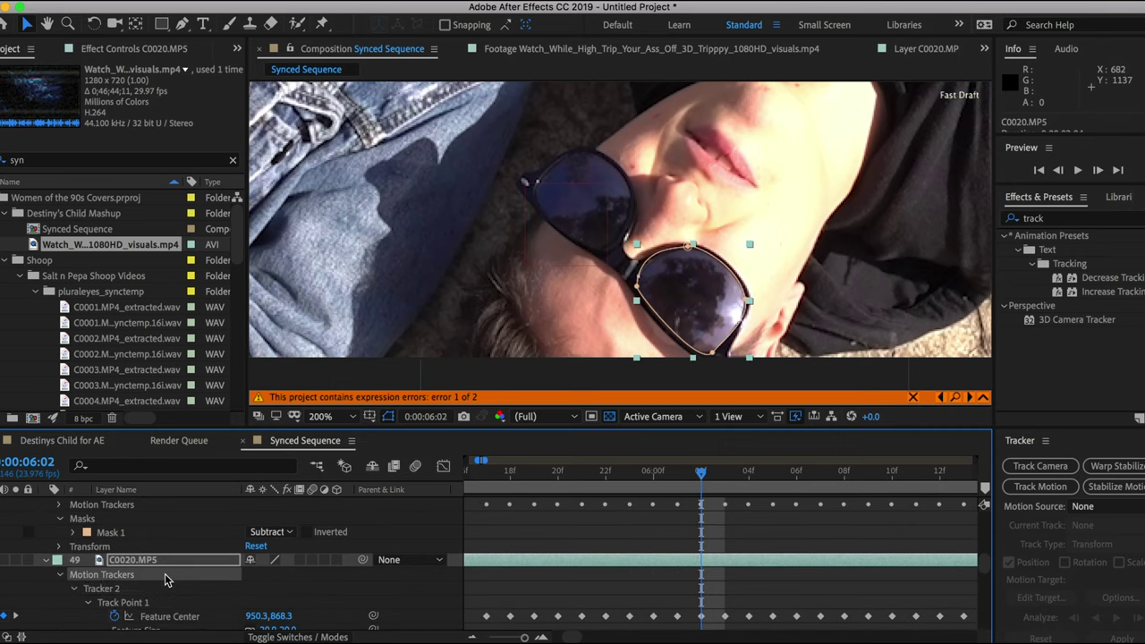
{"action": "scroll", "coordinate": [174, 537], "scroll_direction": "down", "scroll_amount": 3}
{"action": "scroll", "coordinate": [179, 545], "scroll_direction": "up", "scroll_amount": 3}
{"action": "scroll", "coordinate": [670, 575], "scroll_direction": "left", "scroll_amount": 3}
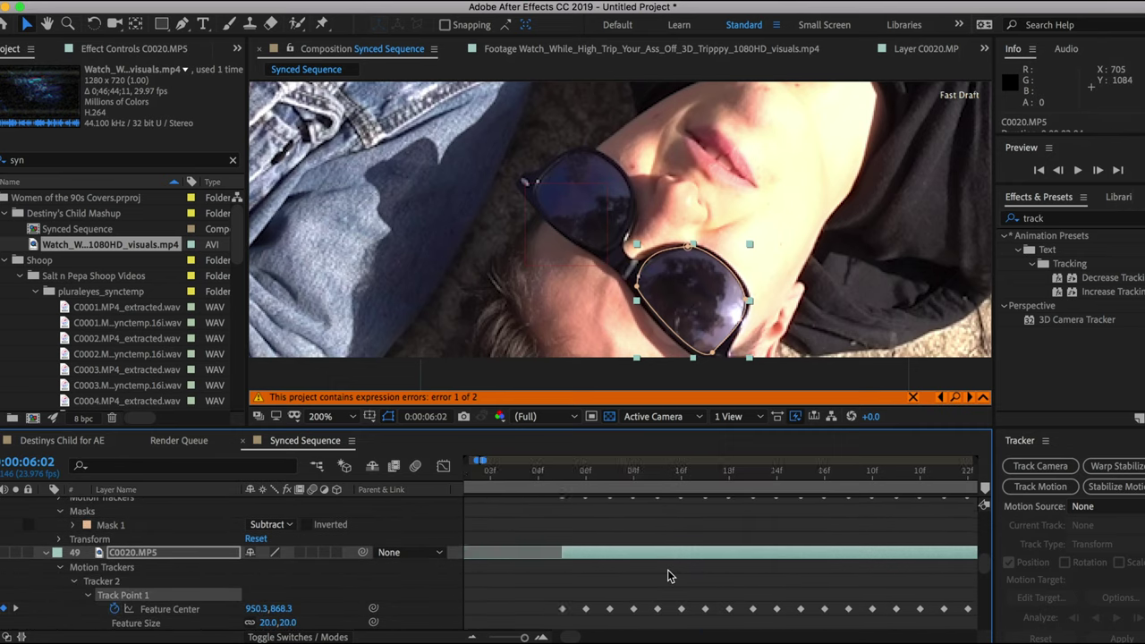
Expand the Null 2 layer and its motion trackers, and check the footage at an earlier frame
{"action": "left_click", "coordinate": [153, 580]}
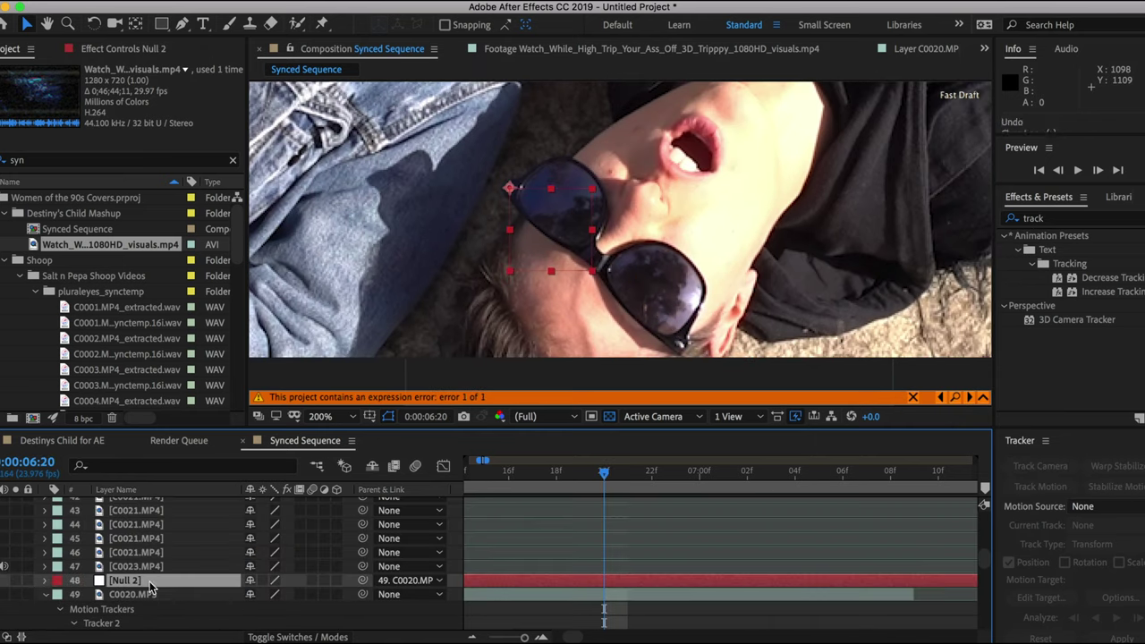
{"action": "left_click", "coordinate": [44, 580]}
{"action": "scroll", "coordinate": [114, 570], "scroll_direction": "down", "scroll_amount": 2}
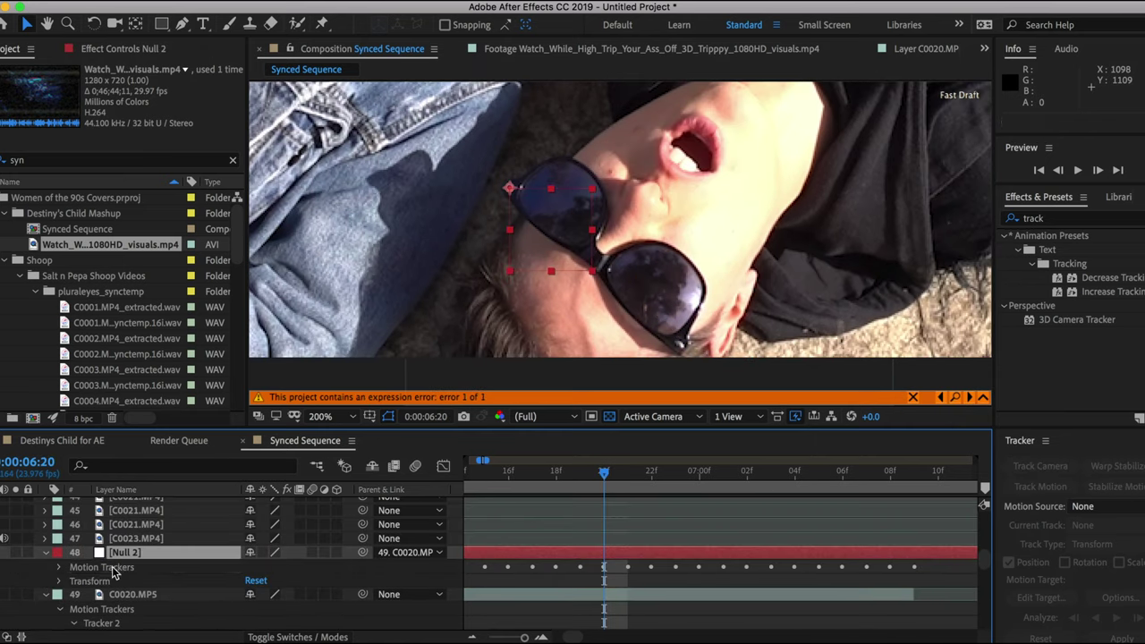
{"action": "left_click", "coordinate": [60, 566]}
{"action": "left_click", "coordinate": [533, 475]}
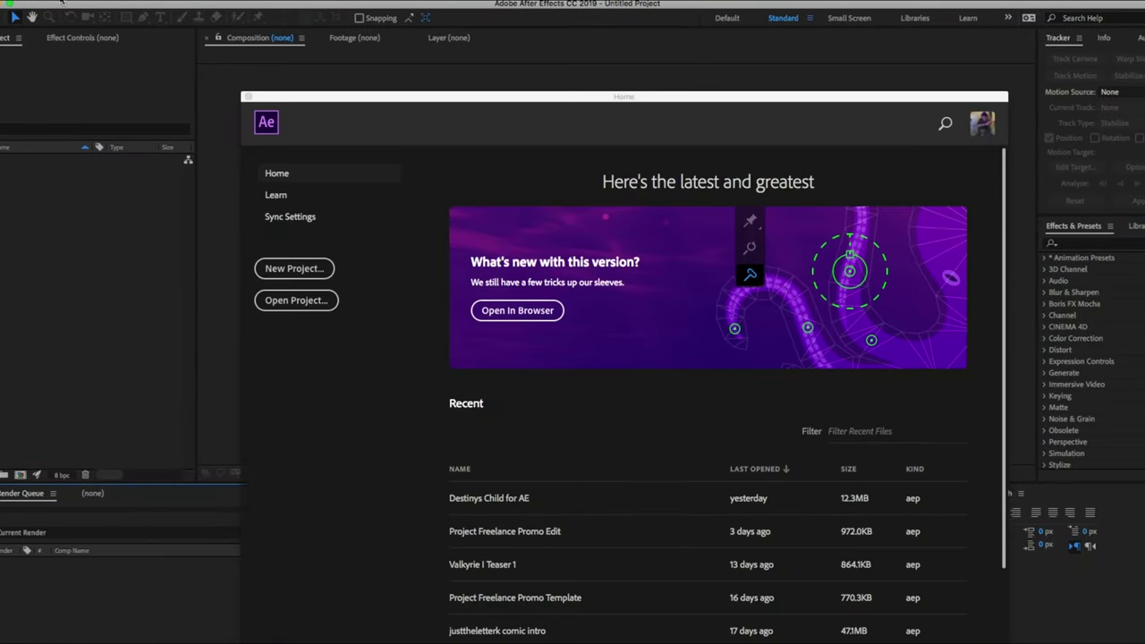
Open the recent project Destinys Child for AE and return to the start of its main composition
{"action": "left_click_drag", "start_coordinate": [61, 1], "coordinate": [48, 1]}
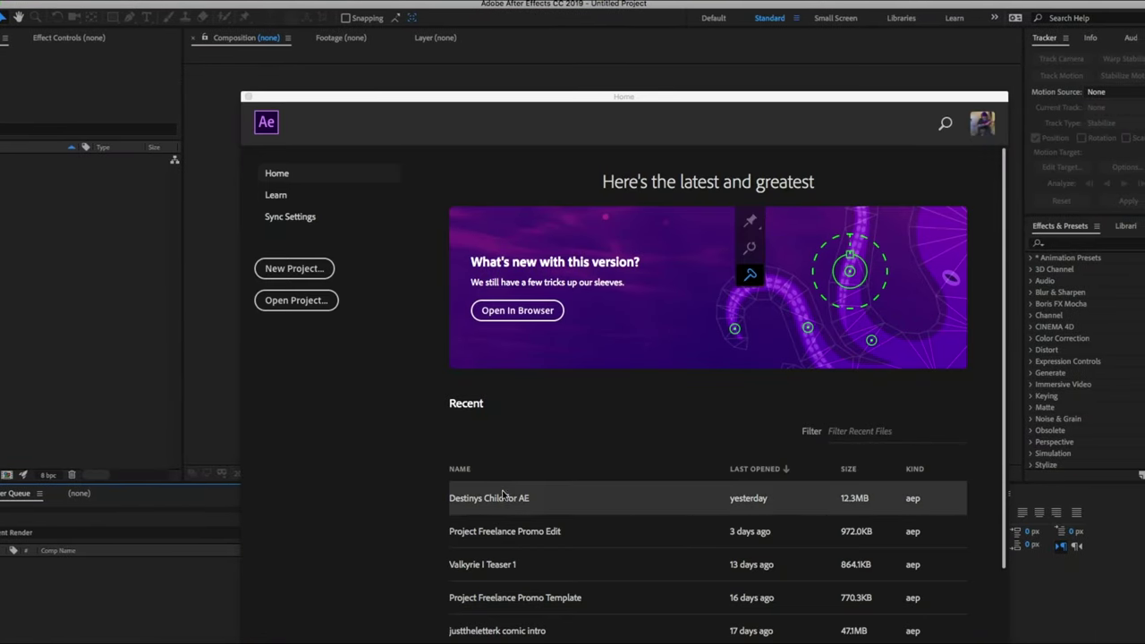
{"action": "left_click", "coordinate": [504, 494]}
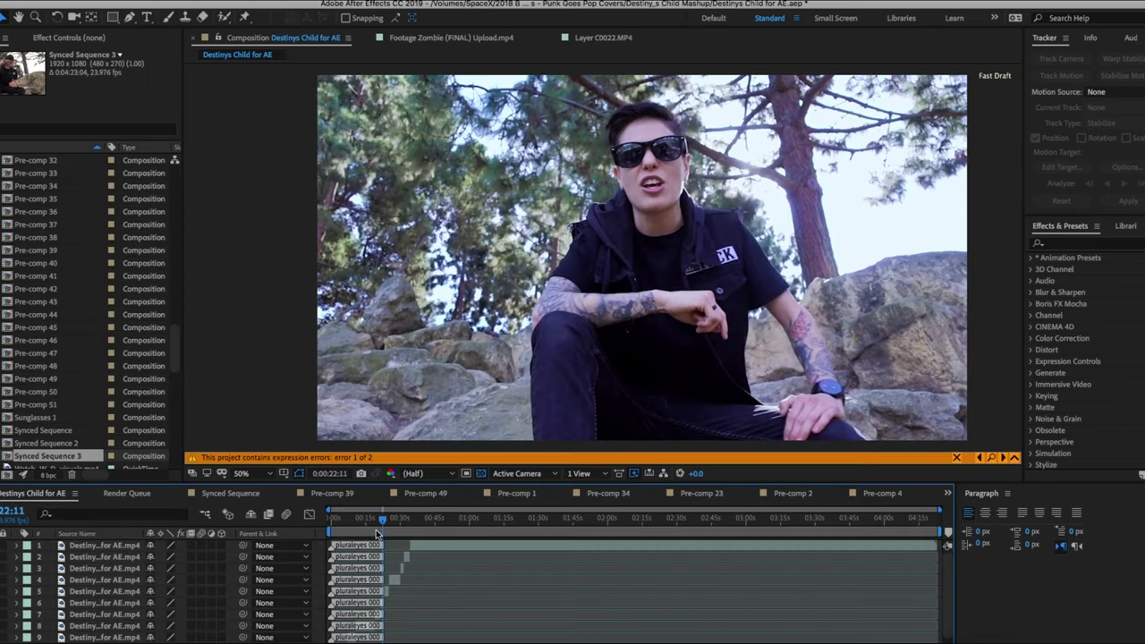
{"action": "left_click_drag", "start_coordinate": [381, 519], "coordinate": [307, 518]}
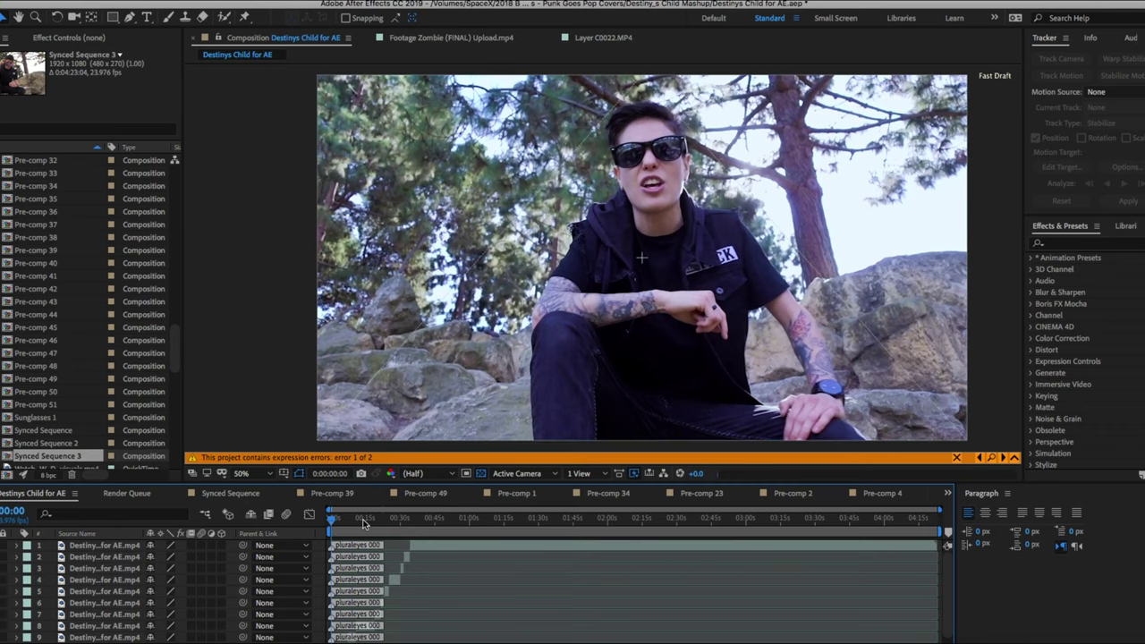
Scrub through the Destinys Child for AE composition and review how its clip layers are laid out over time
{"action": "scroll", "coordinate": [124, 575], "scroll_direction": "down", "scroll_amount": 1}
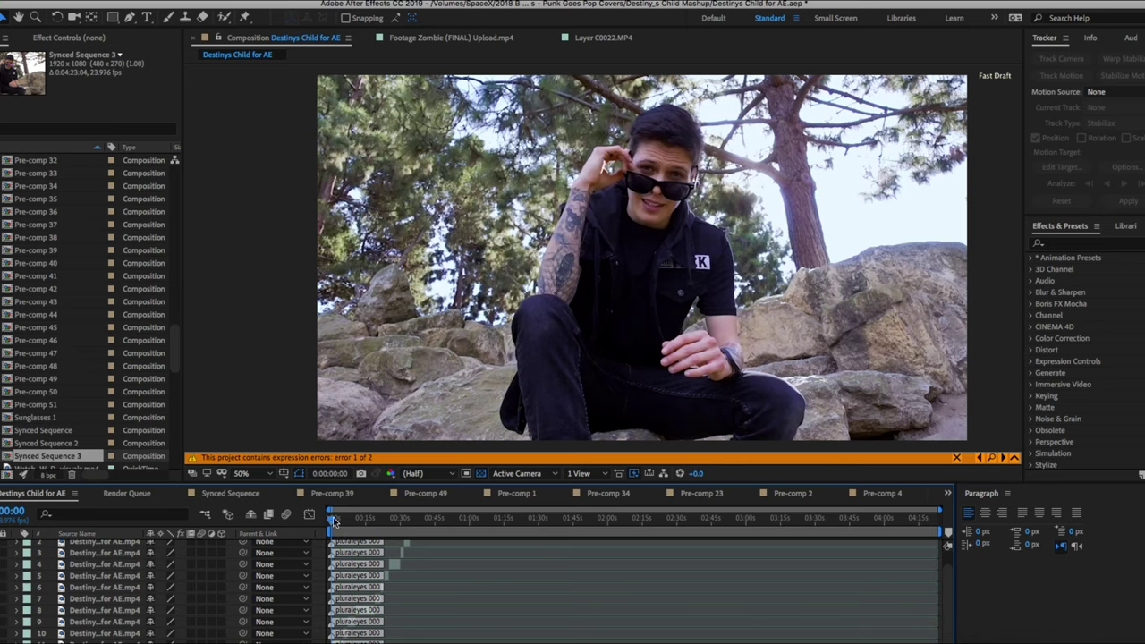
{"action": "left_click_drag", "start_coordinate": [341, 520], "coordinate": [396, 524]}
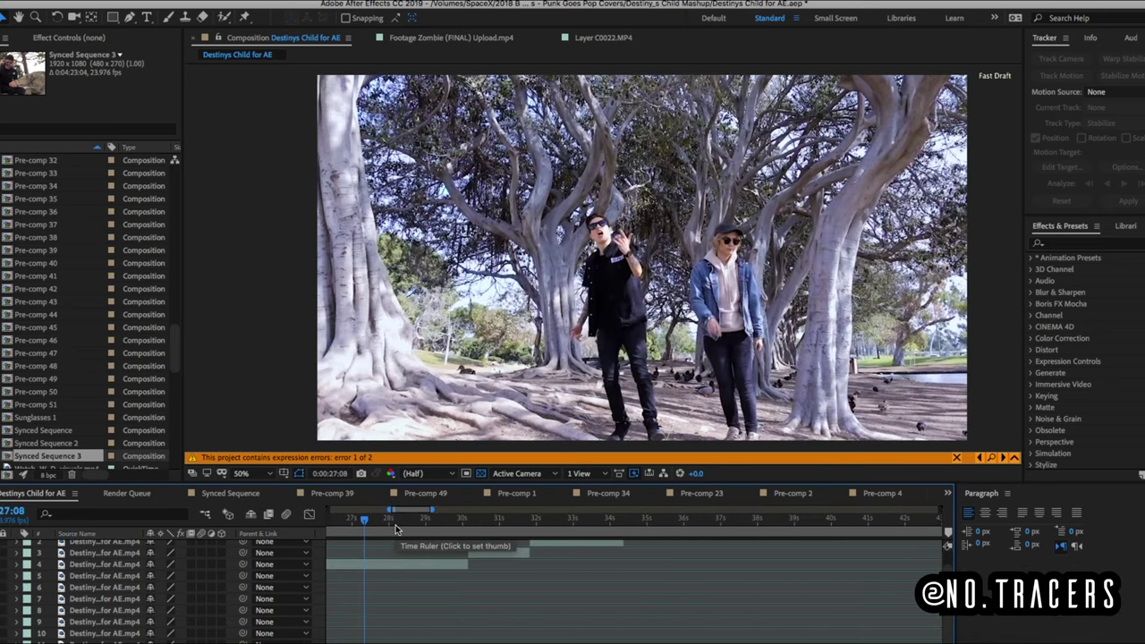
{"action": "scroll", "coordinate": [442, 553], "scroll_direction": "up", "scroll_amount": 3}
{"action": "scroll", "coordinate": [442, 553], "scroll_direction": "left", "scroll_amount": 4}
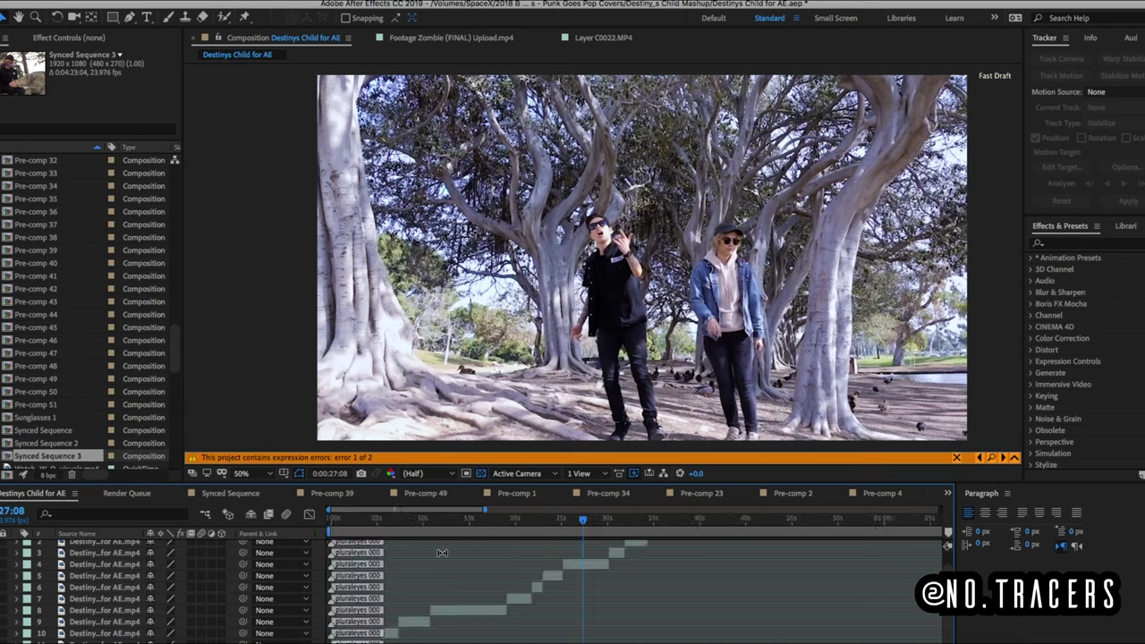
{"action": "scroll", "coordinate": [452, 547], "scroll_direction": "down", "scroll_amount": 3}
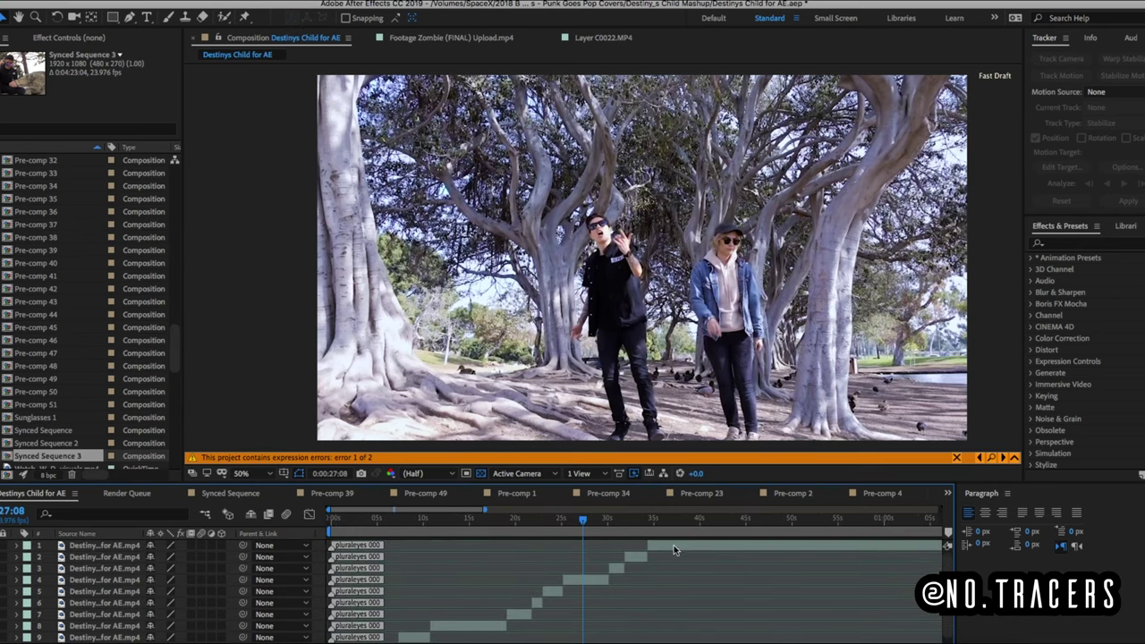
{"action": "scroll", "coordinate": [633, 542], "scroll_direction": "down", "scroll_amount": 2}
{"action": "left_click_drag", "start_coordinate": [431, 523], "coordinate": [468, 525]}
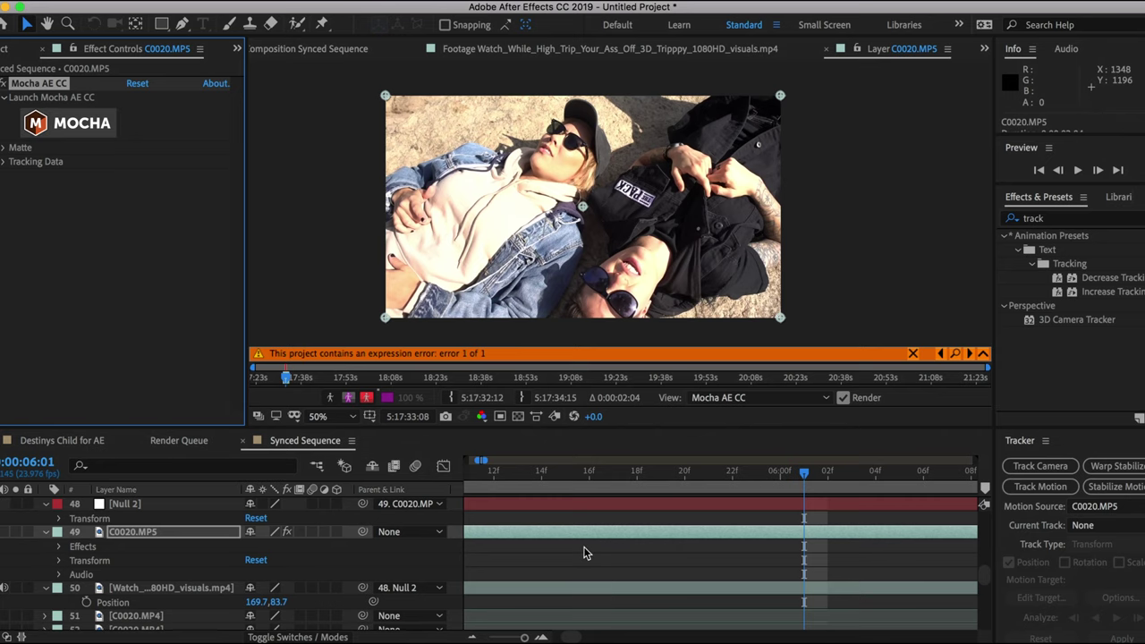
Start a new motion track on the C0020.MP5 layer in Synced Sequence and zoom in for placing its track point
{"action": "left_click", "coordinate": [176, 533]}
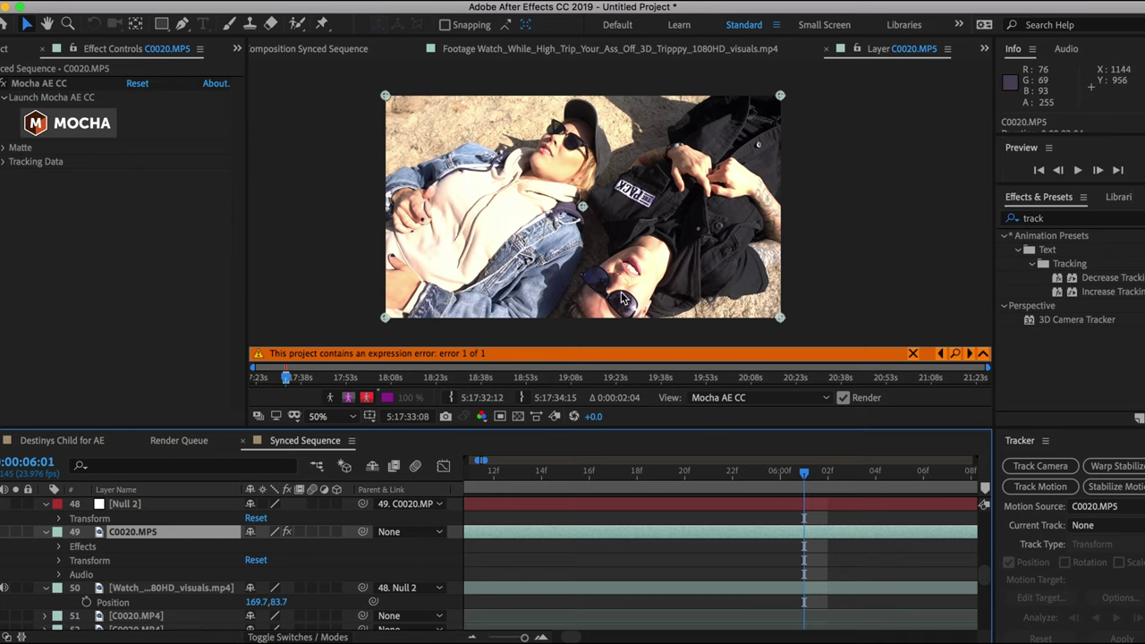
{"action": "left_click", "coordinate": [1024, 489]}
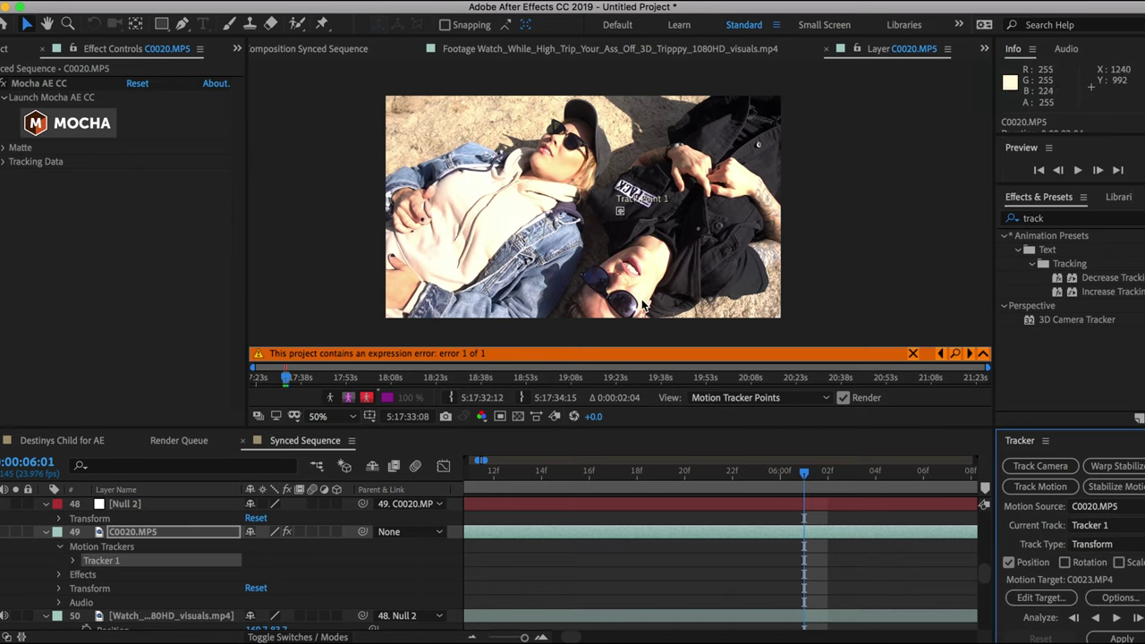
{"action": "key", "text": "period"}
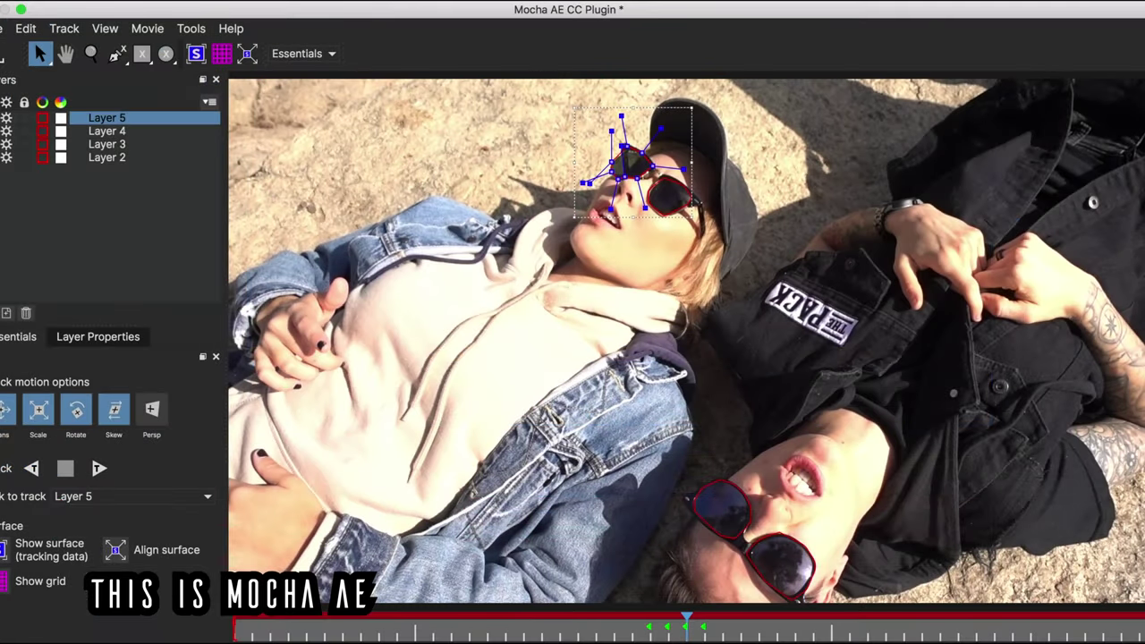
Check the sunglasses lens shapes against the moving footage in Mocha AE and close the plugin
{"action": "key", "text": "t"}
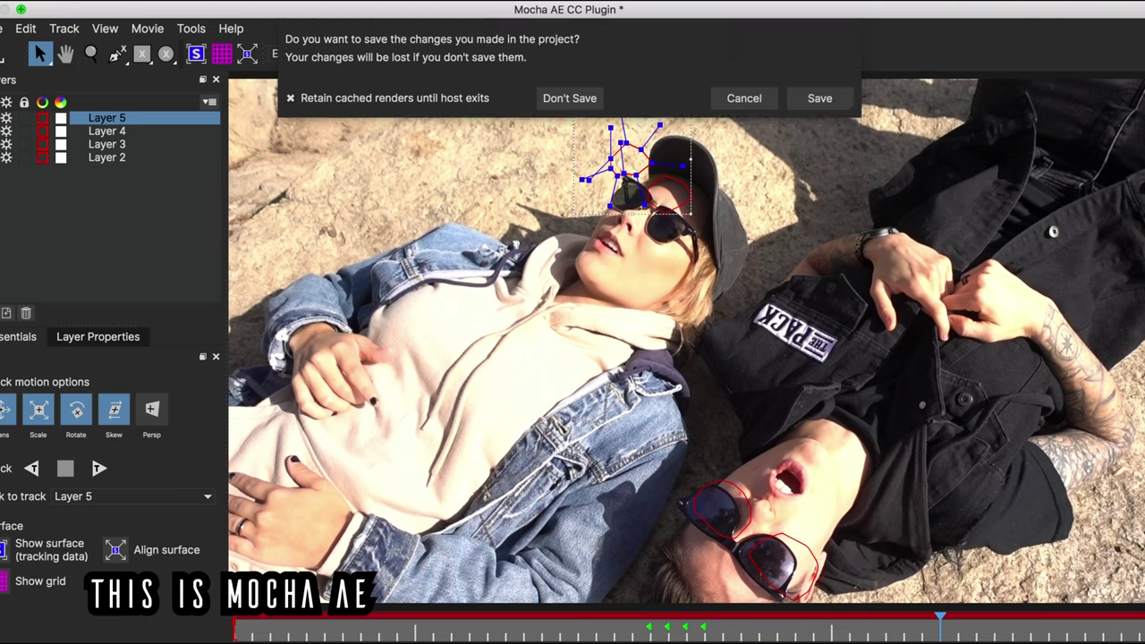
{"action": "left_click", "coordinate": [644, 102]}
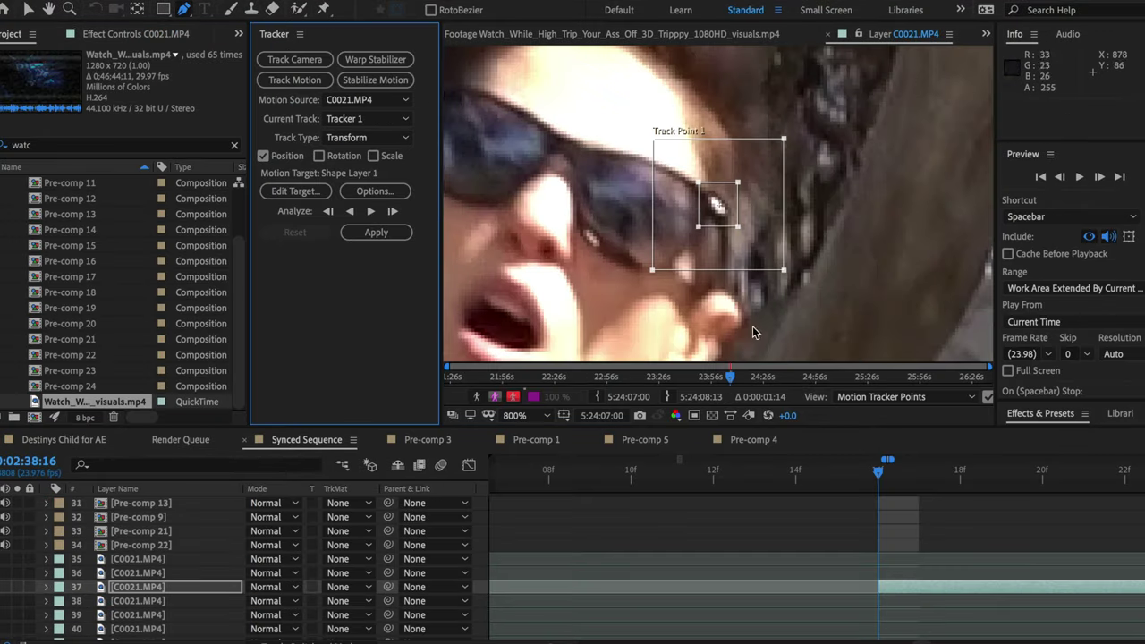
Analyze C0021.MP4 forward frame by frame to 0:02:38:20, keeping Track Point 1 on the outer hinge of the man's sunglasses
{"action": "left_click", "coordinate": [390, 211]}
{"action": "left_click_drag", "start_coordinate": [773, 276], "coordinate": [769, 339]}
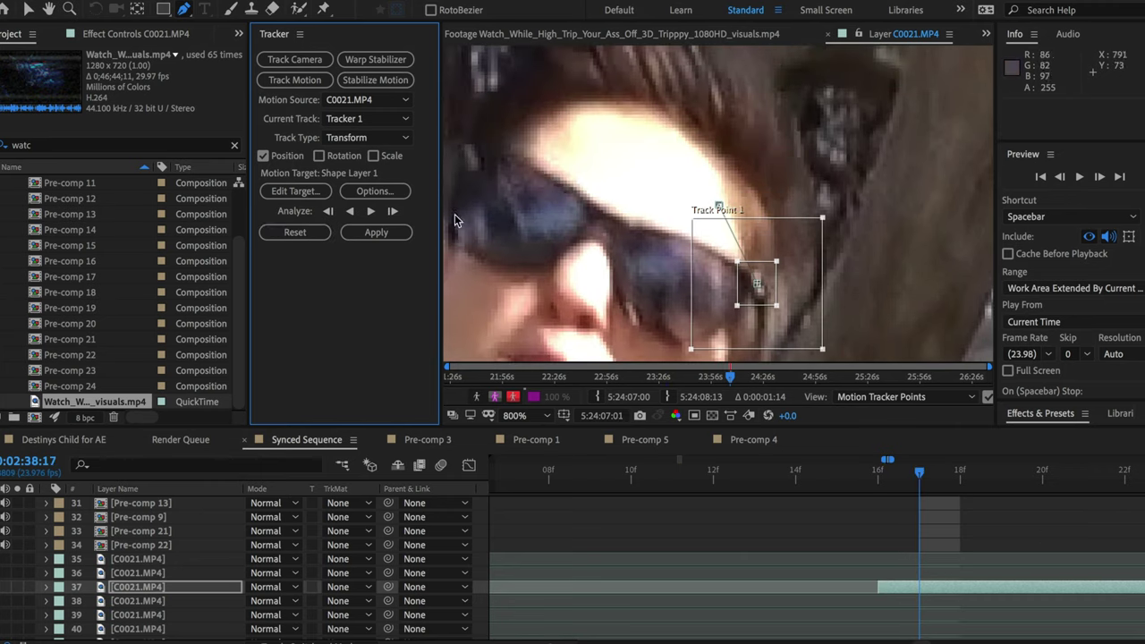
{"action": "left_click", "coordinate": [392, 211]}
{"action": "scroll", "coordinate": [718, 258], "scroll_direction": "down", "scroll_amount": 1}
{"action": "left_click_drag", "start_coordinate": [764, 249], "coordinate": [771, 216]}
{"action": "left_click", "coordinate": [391, 211]}
{"action": "left_click", "coordinate": [380, 213]}
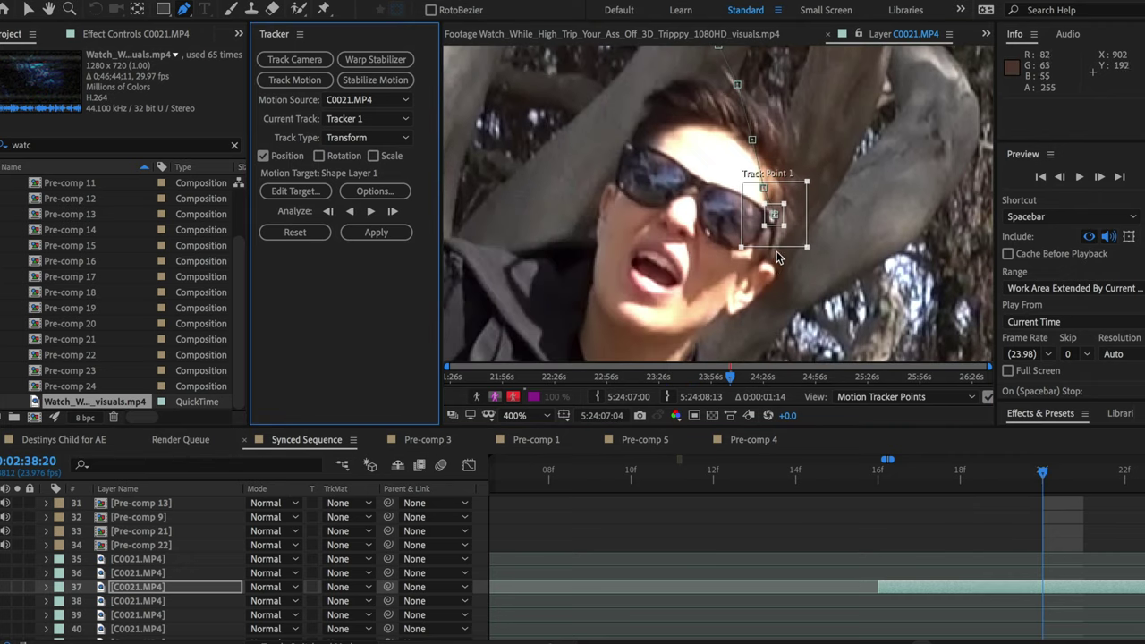
Continue analyzing the sunglasses hinge one frame at a time to the end of the C0021.MP4 clip at 0:02:40:06
{"action": "scroll", "coordinate": [721, 253], "scroll_direction": "up", "scroll_amount": 1}
{"action": "left_click", "coordinate": [394, 212]}
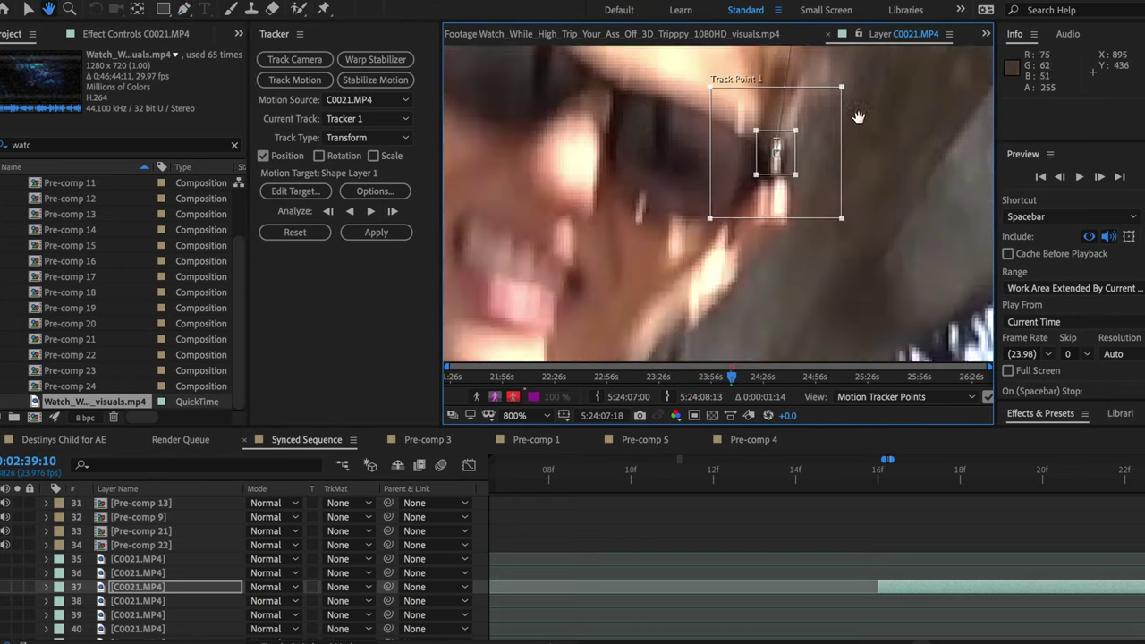
{"action": "left_click", "coordinate": [392, 211]}
{"action": "left_click", "coordinate": [393, 211]}
{"action": "left_click", "coordinate": [393, 212]}
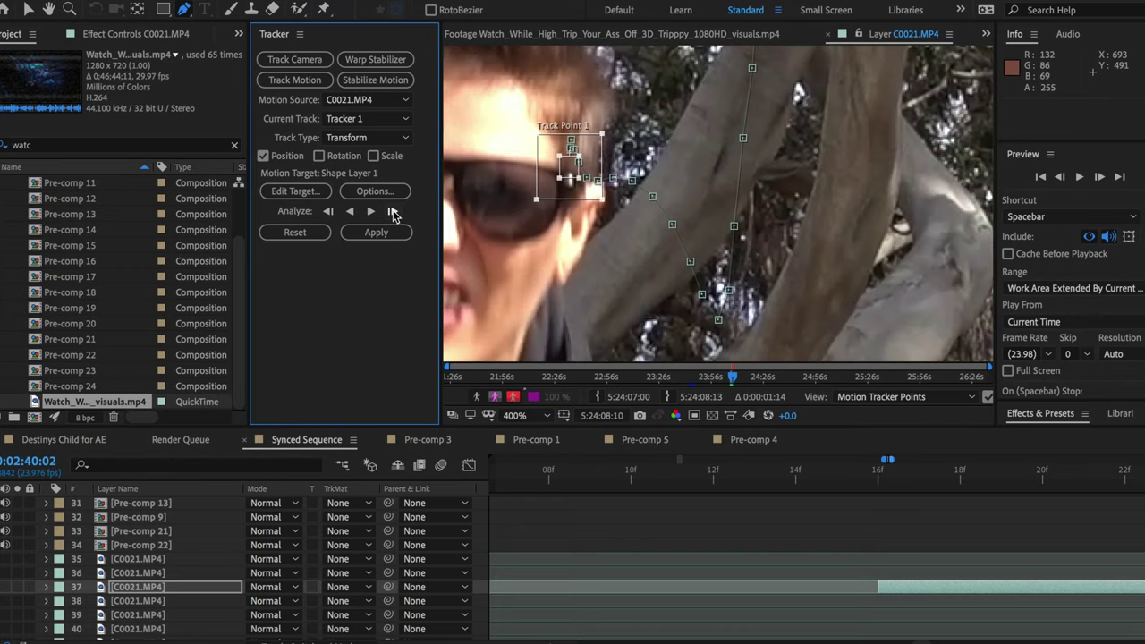
{"action": "left_click", "coordinate": [393, 211]}
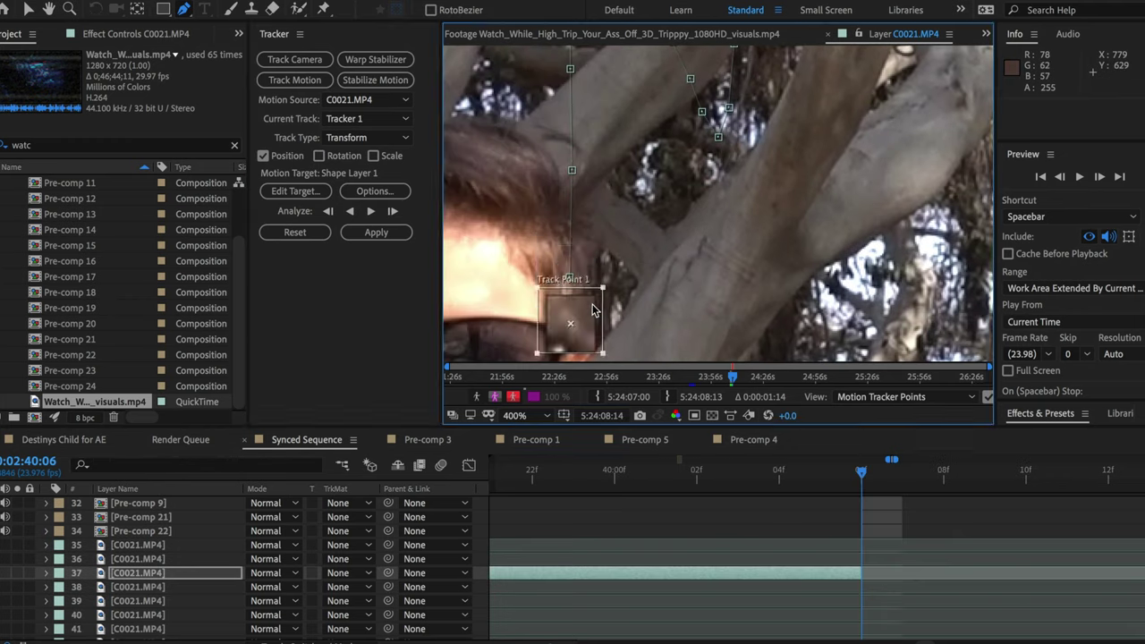
{"action": "scroll", "coordinate": [592, 310], "scroll_direction": "down", "scroll_amount": 1}
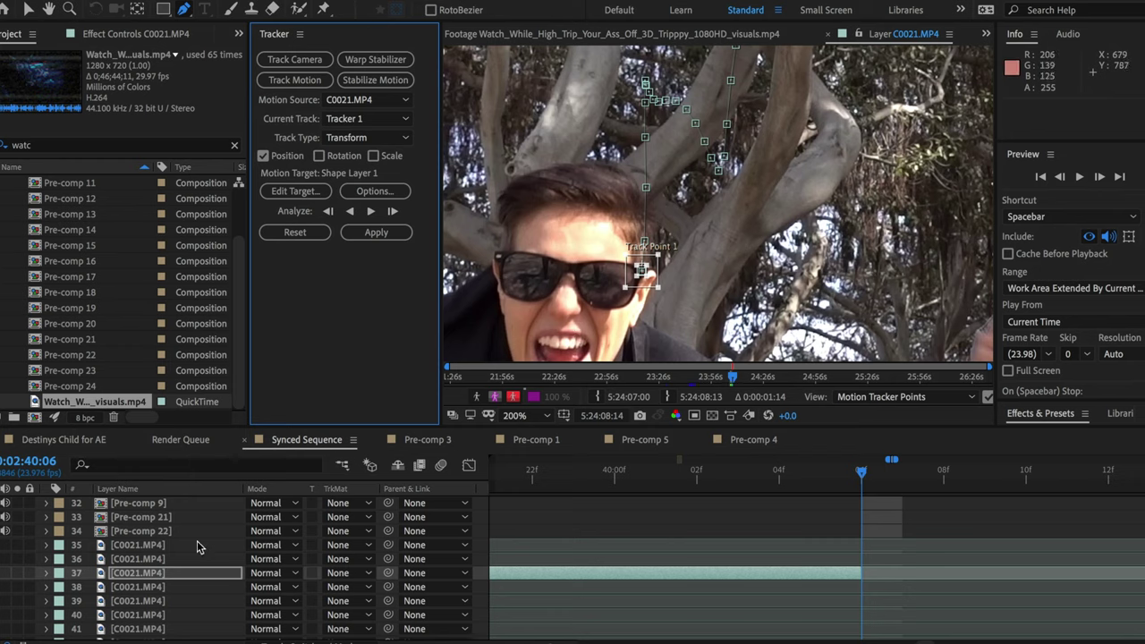
Add a null object above the tracked C0021.MP4 layer, split it at the clip's end and delete the portion after it
{"action": "left_click", "coordinate": [48, 574]}
{"action": "right_click", "coordinate": [34, 598]}
{"action": "mouse_move", "coordinate": [90, 475]}
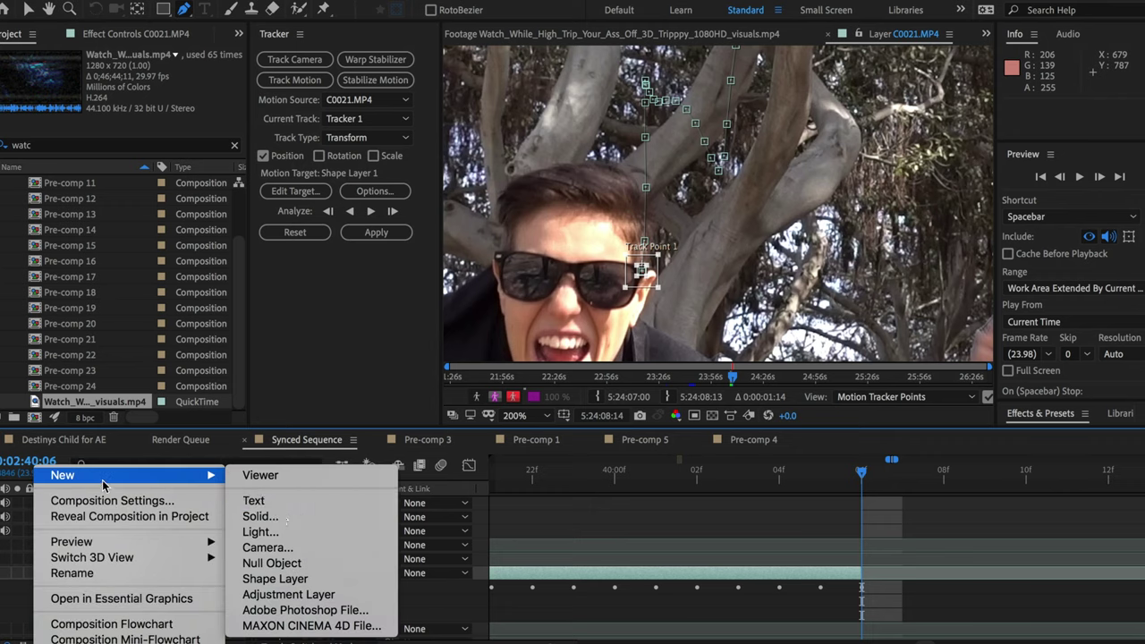
{"action": "left_click", "coordinate": [286, 563]}
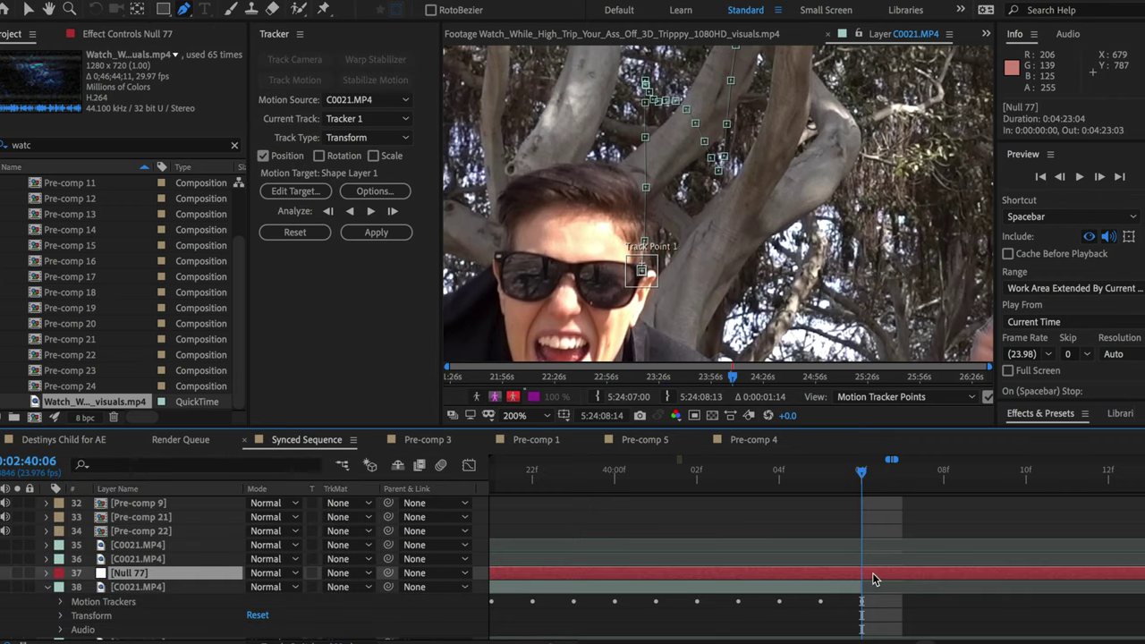
{"action": "key", "text": "super+shift+d"}
{"action": "key", "text": "Delete"}
Trim the start of the Null 77 layer to the beginning of the tracked C0021.MP4 clip at 0:02:38:16
{"action": "scroll", "coordinate": [853, 576], "scroll_direction": "left", "scroll_amount": 5}
{"action": "scroll", "coordinate": [853, 576], "scroll_direction": "left", "scroll_amount": 5}
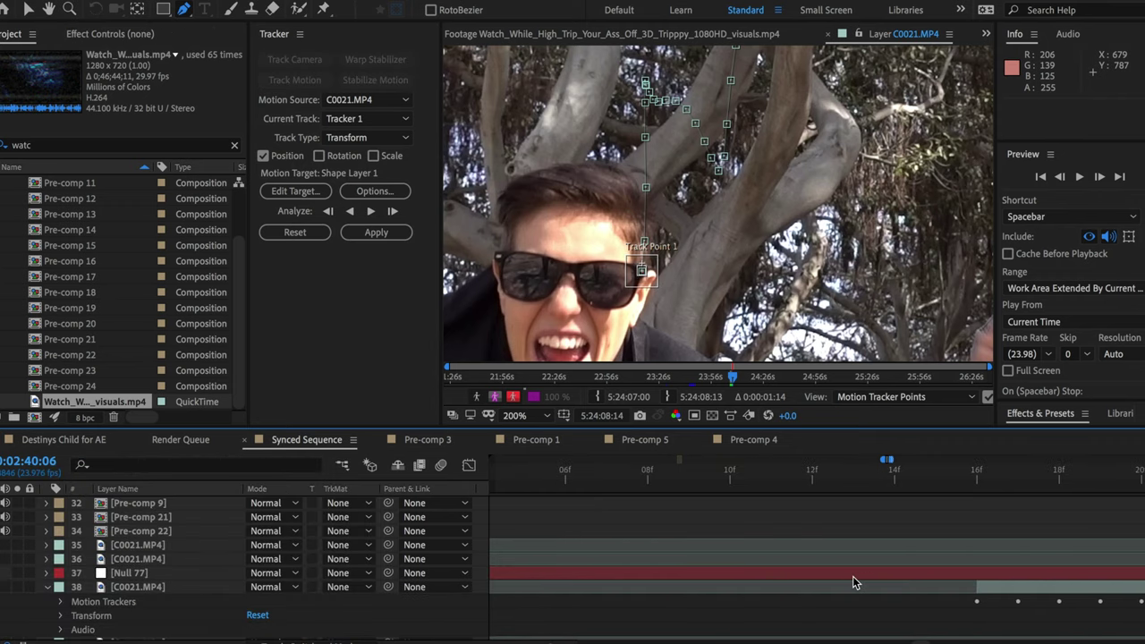
{"action": "scroll", "coordinate": [852, 576], "scroll_direction": "right", "scroll_amount": 1}
{"action": "scroll", "coordinate": [852, 576], "scroll_direction": "up", "scroll_amount": 1}
{"action": "left_click", "coordinate": [879, 474]}
{"action": "left_click", "coordinate": [878, 587]}
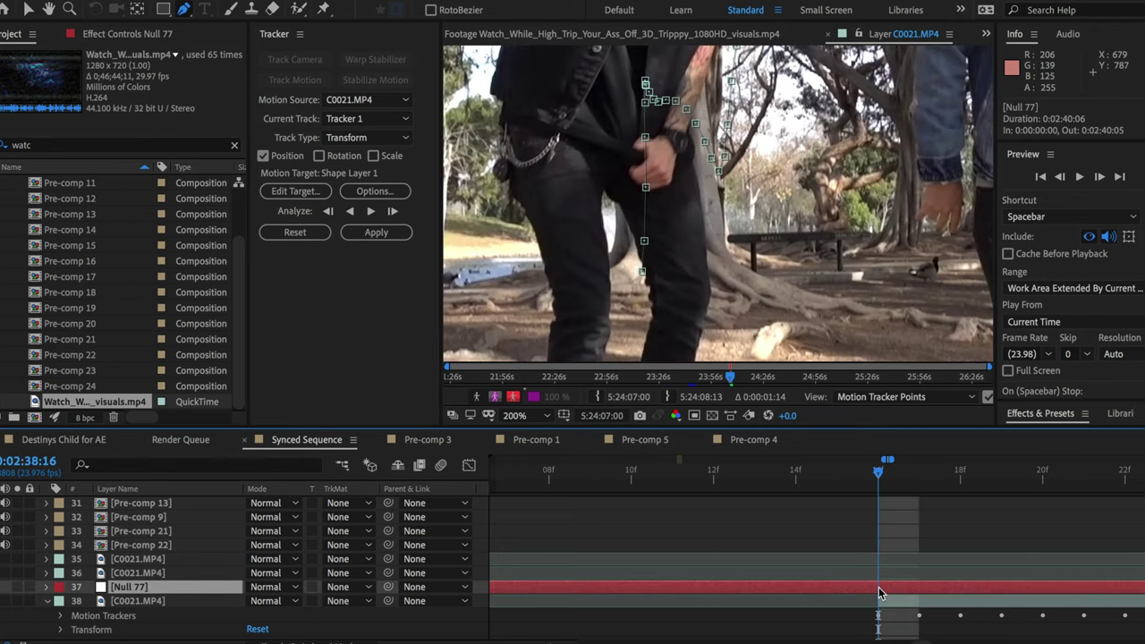
{"action": "key", "text": "alt+bracketleft"}
{"action": "key", "text": "F2"}
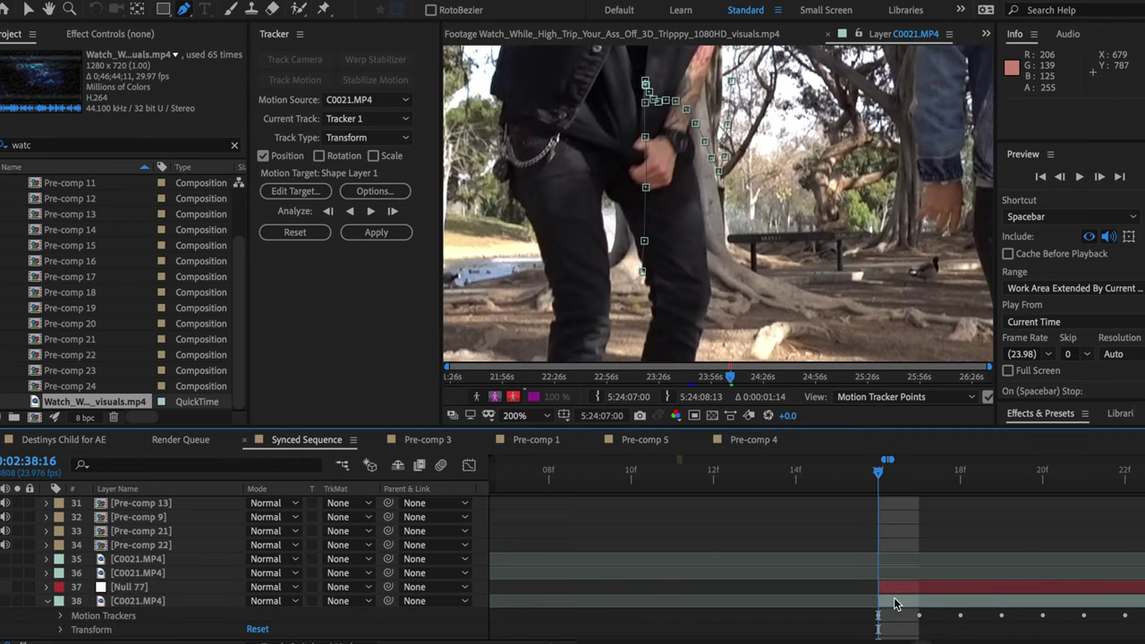
Set the motion target of the C0021.MP4 track to layer 37, Null 77, and apply the tracking data to it
{"action": "left_click", "coordinate": [895, 602]}
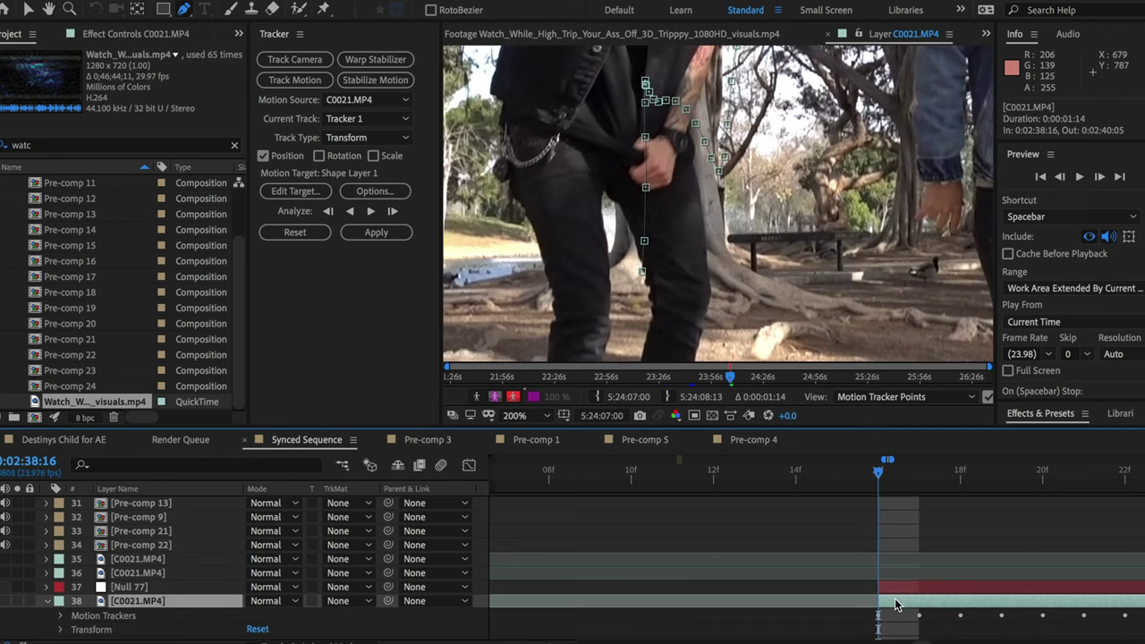
{"action": "left_click", "coordinate": [300, 191]}
{"action": "left_click", "coordinate": [593, 291]}
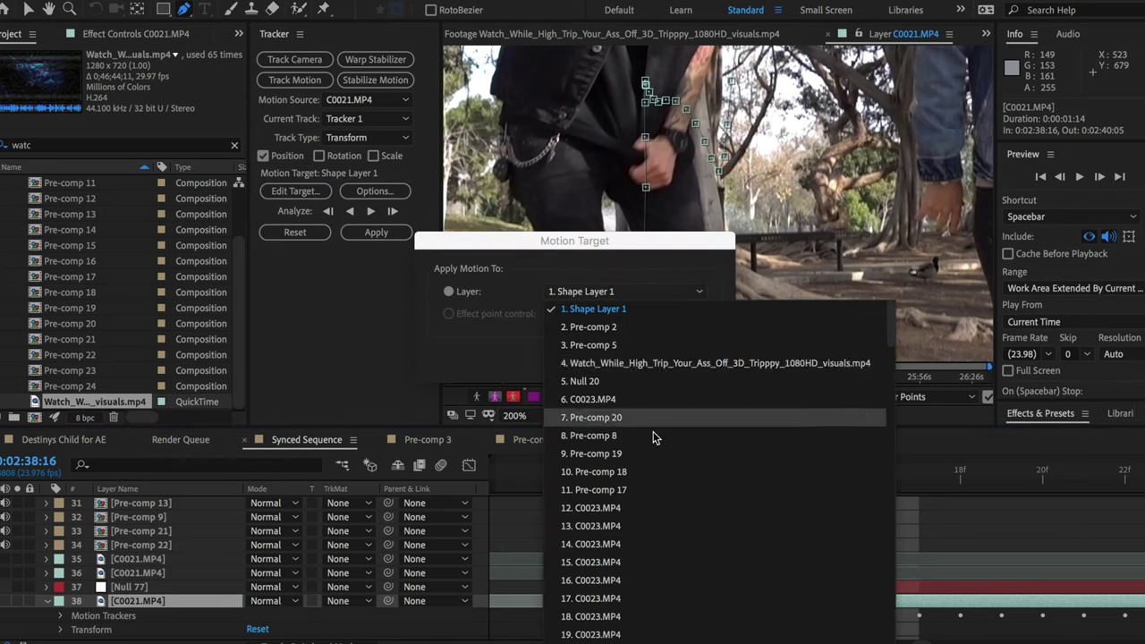
{"action": "scroll", "coordinate": [653, 432], "scroll_direction": "down", "scroll_amount": 10}
{"action": "scroll", "coordinate": [653, 431], "scroll_direction": "up", "scroll_amount": 9}
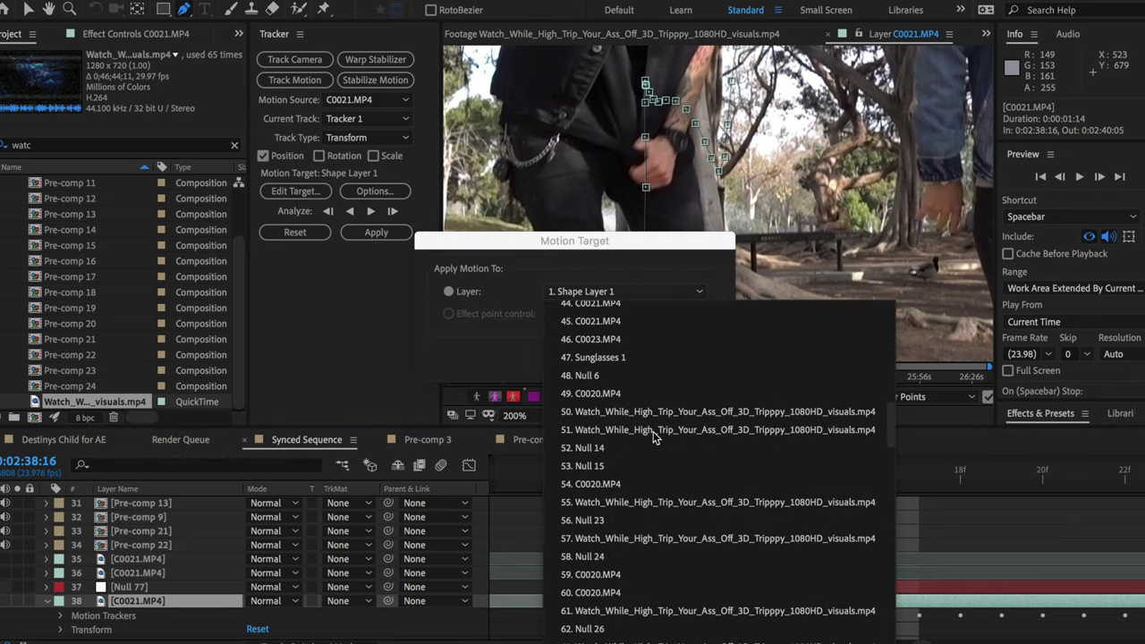
{"action": "left_click", "coordinate": [621, 426]}
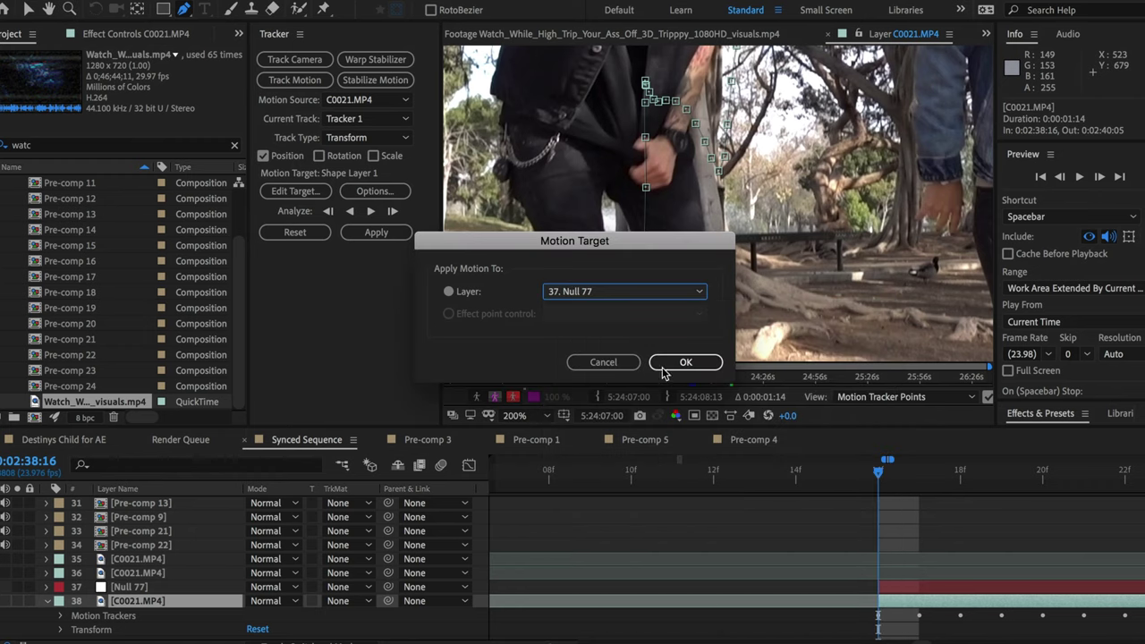
{"action": "left_click", "coordinate": [676, 365]}
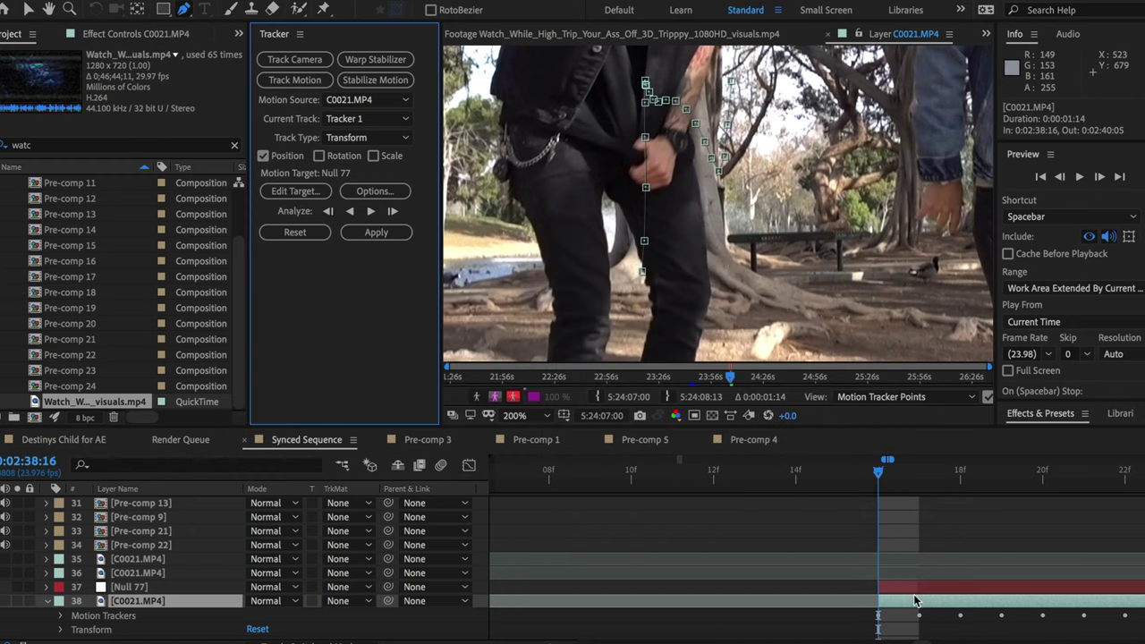
{"action": "left_click", "coordinate": [403, 237]}
{"action": "left_click", "coordinate": [635, 333]}
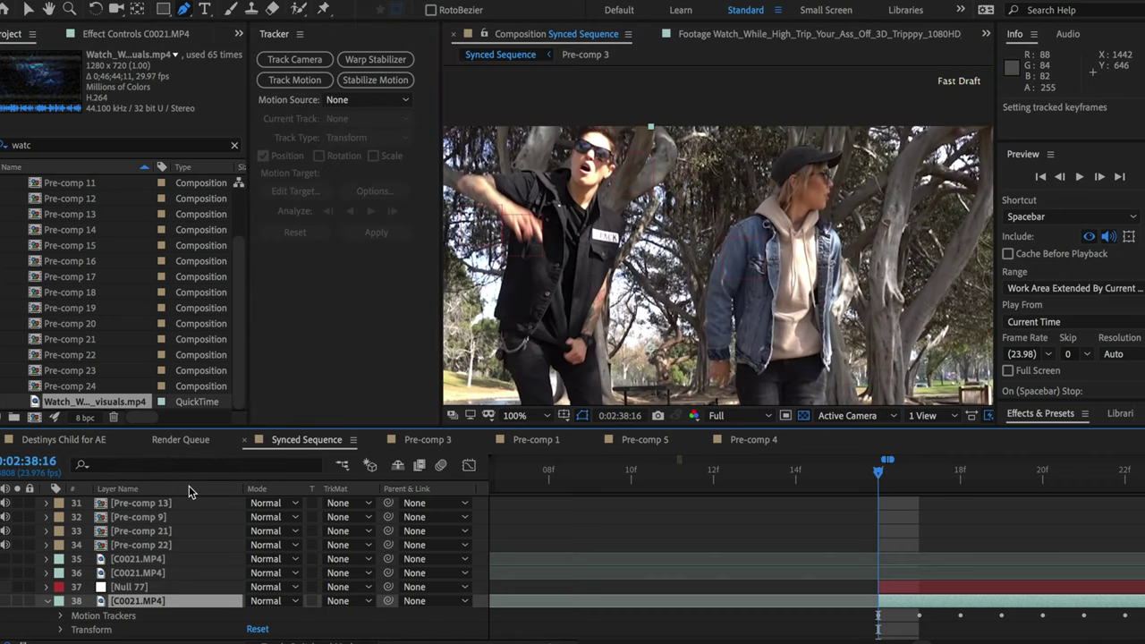
Add the Watch_While_High visuals clip above the tracked C0021.MP4 layer at 0:02:38:16 and enlarge it to about 174% to cover the frame
{"action": "left_click_drag", "start_coordinate": [44, 403], "coordinate": [871, 601]}
{"action": "key", "text": "comma"}
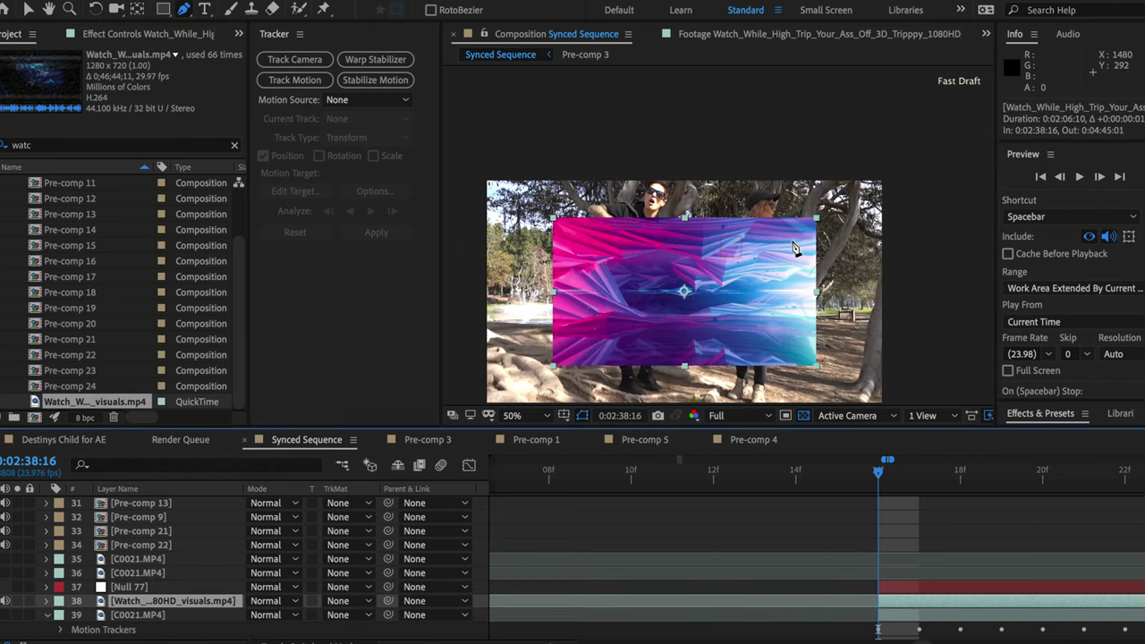
{"action": "key", "text": "v"}
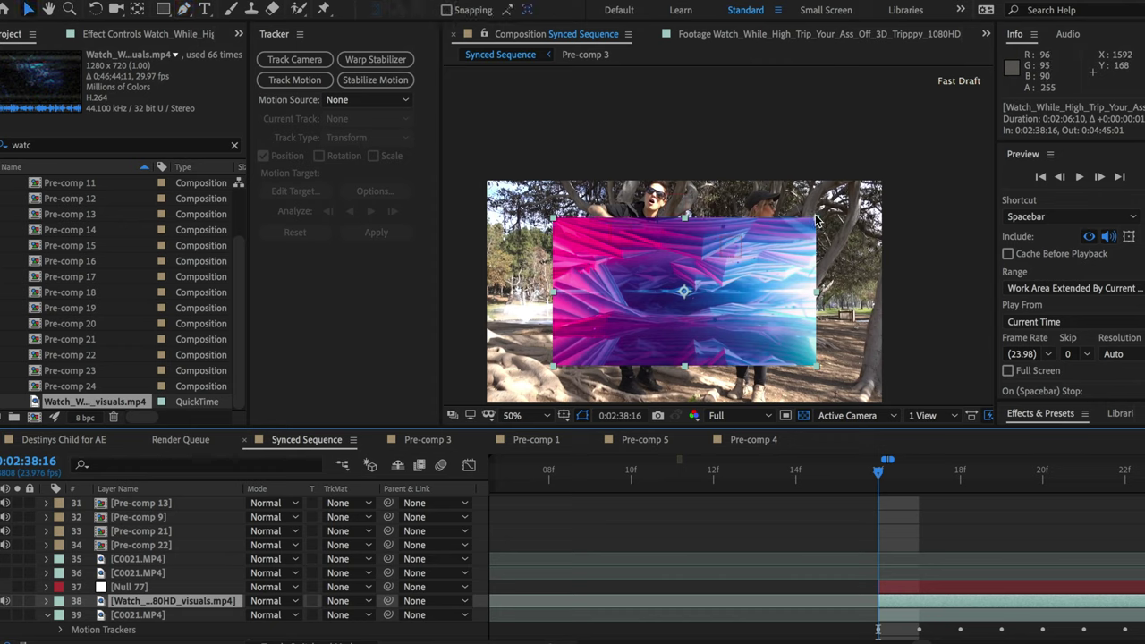
{"action": "left_click_drag", "start_coordinate": [816, 220], "coordinate": [913, 164]}
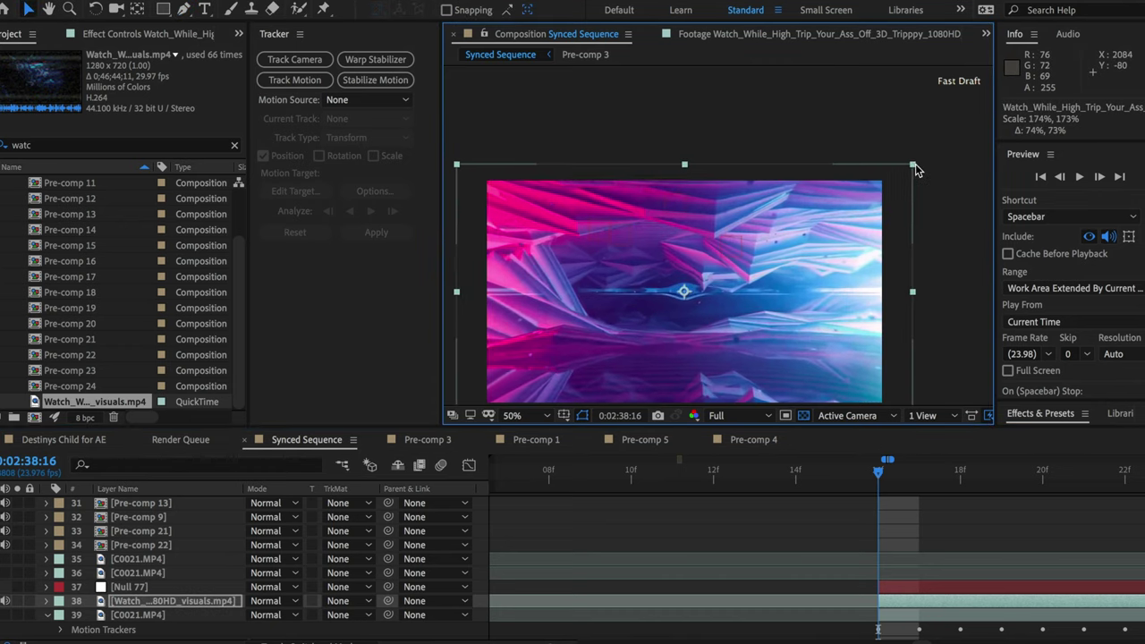
Move the new visuals layer above Null 77 in the layer stack
{"action": "left_click", "coordinate": [125, 615]}
{"action": "scroll", "coordinate": [61, 573], "scroll_direction": "down", "scroll_amount": 1}
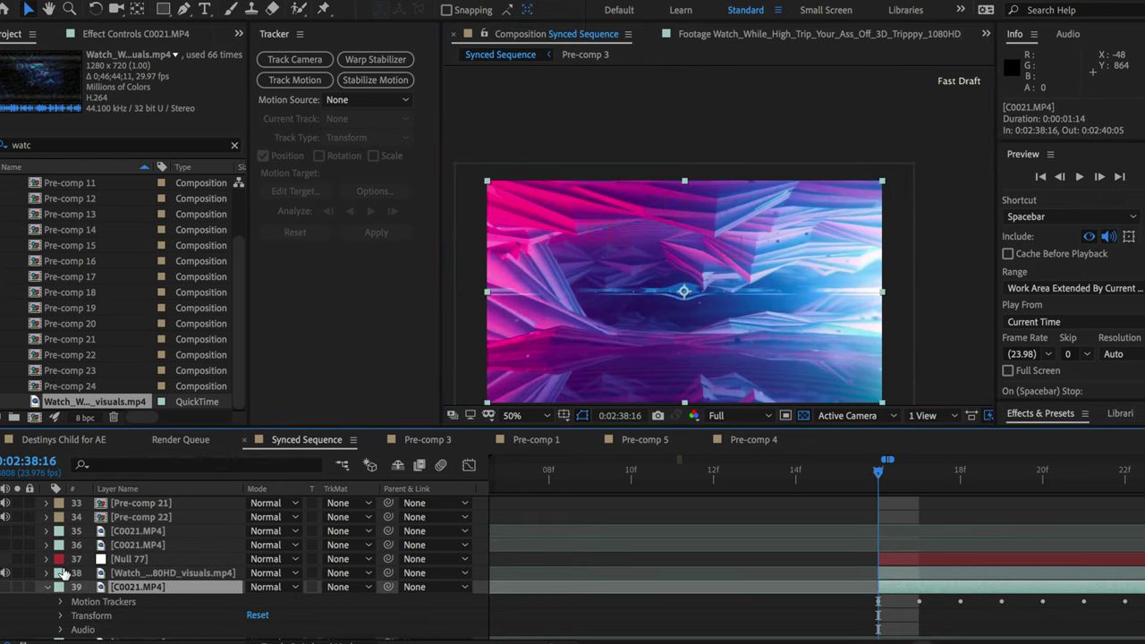
{"action": "left_click_drag", "start_coordinate": [125, 573], "coordinate": [125, 559]}
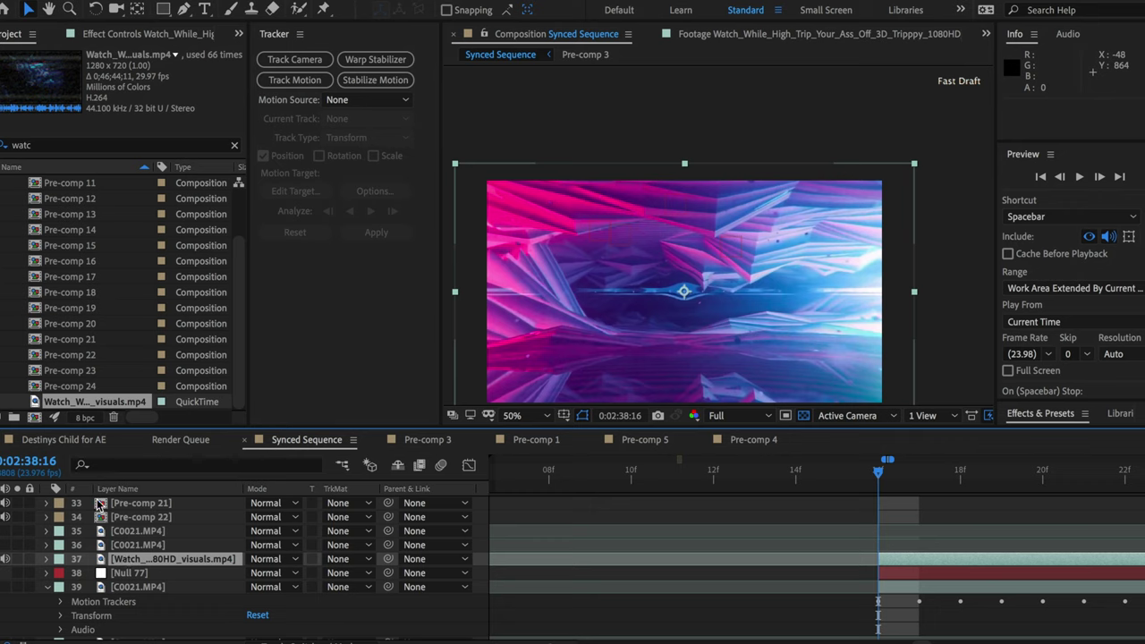
Lower the visuals layer's opacity to 27% and parent the layer to Null 77
{"action": "key", "text": "t"}
{"action": "left_click_drag", "start_coordinate": [257, 577], "coordinate": [198, 574]}
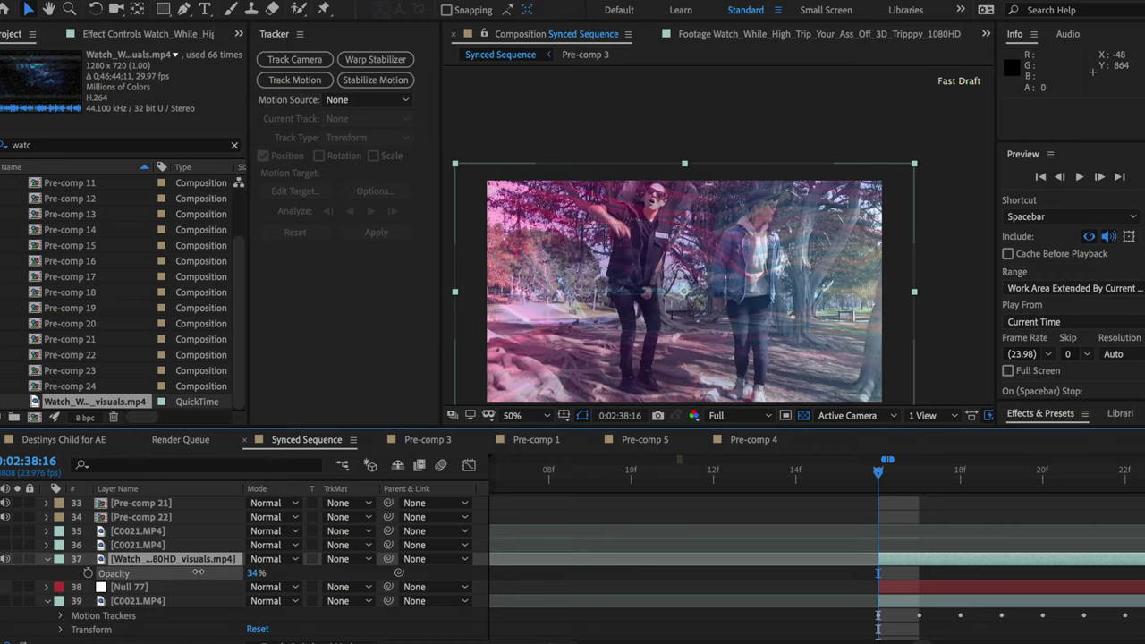
{"action": "left_click_drag", "start_coordinate": [388, 559], "coordinate": [134, 591]}
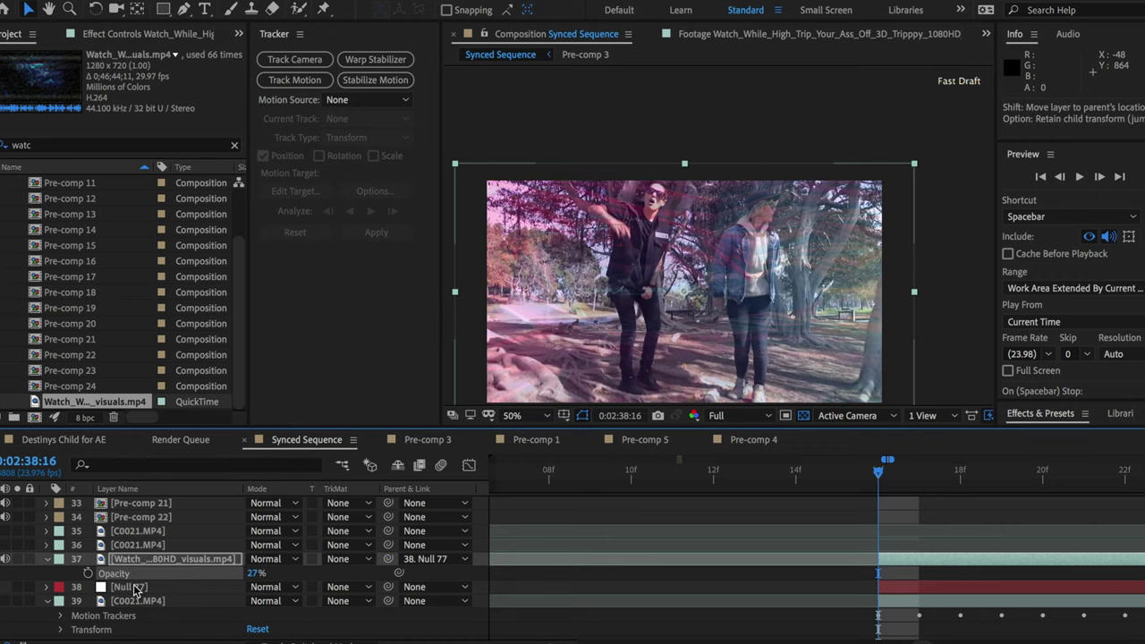
Draw a closed four-point curved Pen mask on the visuals layer around the lens farther from the man's visible ear
{"action": "scroll", "coordinate": [642, 210], "scroll_direction": "up", "scroll_amount": 2}
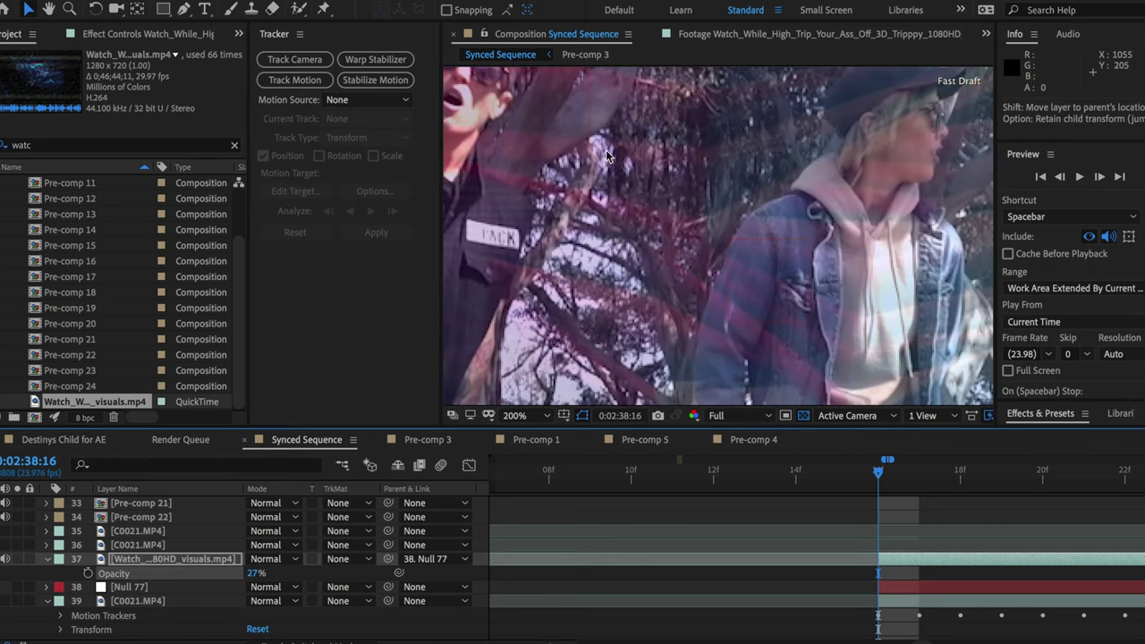
{"action": "key", "text": "space"}
{"action": "left_click_drag", "start_coordinate": [601, 144], "coordinate": [723, 257]}
{"action": "scroll", "coordinate": [583, 259], "scroll_direction": "up", "scroll_amount": 2}
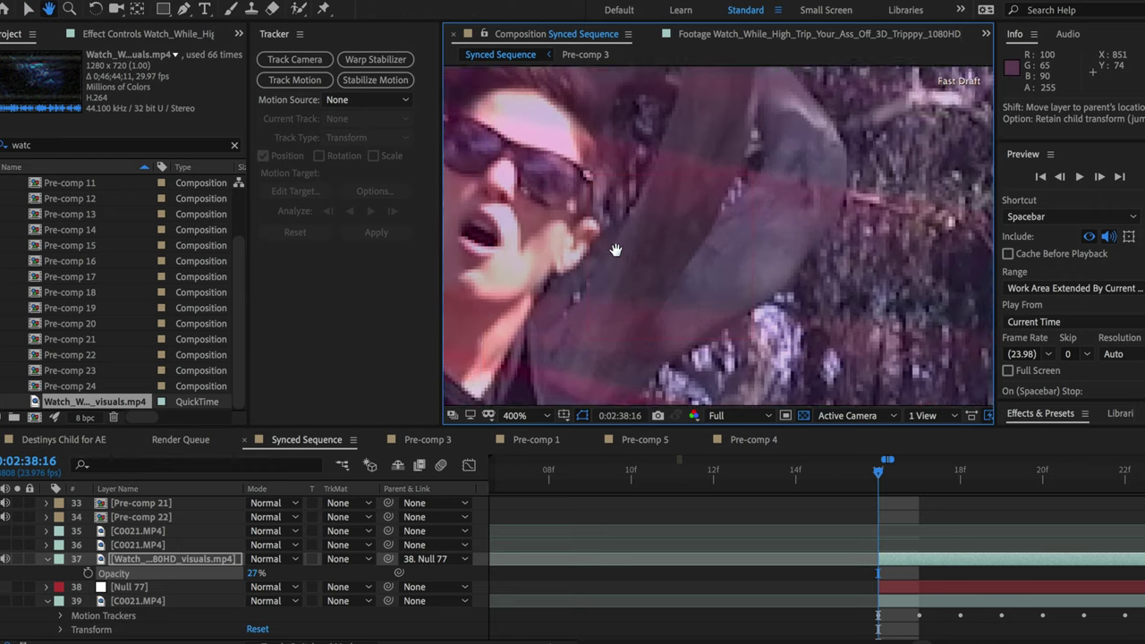
{"action": "key", "text": "g"}
{"action": "left_click", "coordinate": [522, 201]}
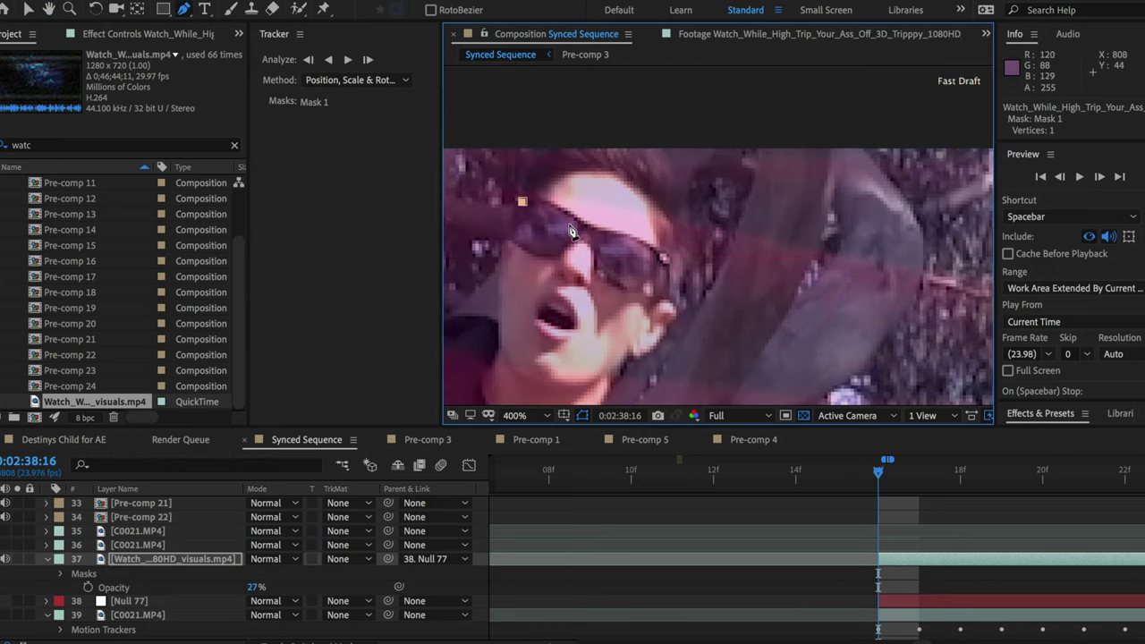
{"action": "left_click_drag", "start_coordinate": [578, 226], "coordinate": [563, 263]}
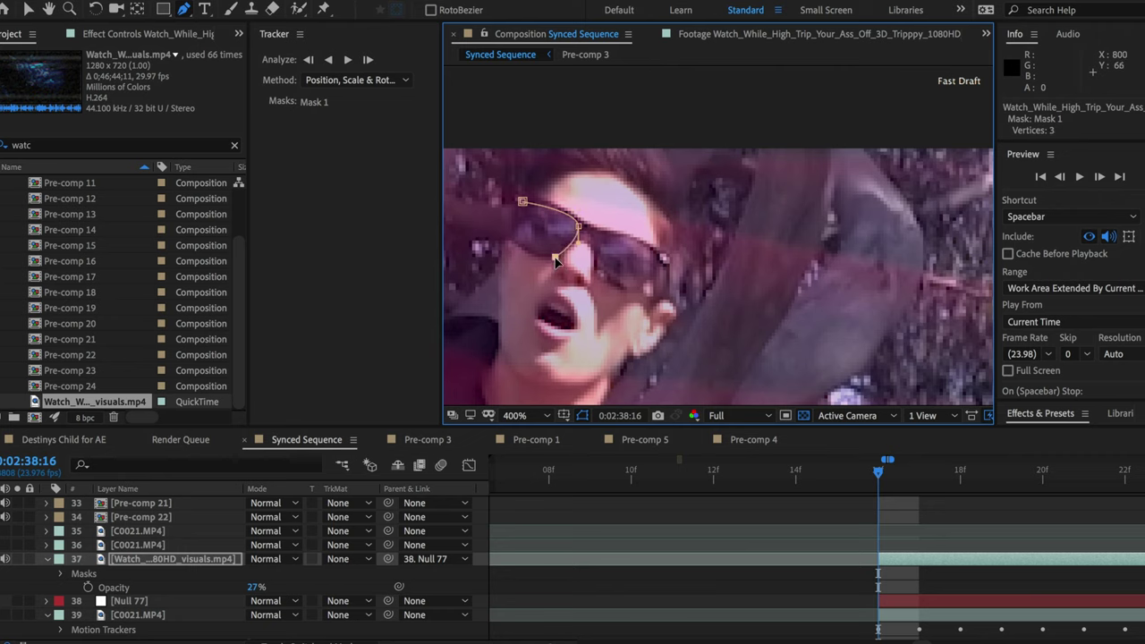
{"action": "left_click_drag", "start_coordinate": [510, 231], "coordinate": [510, 215]}
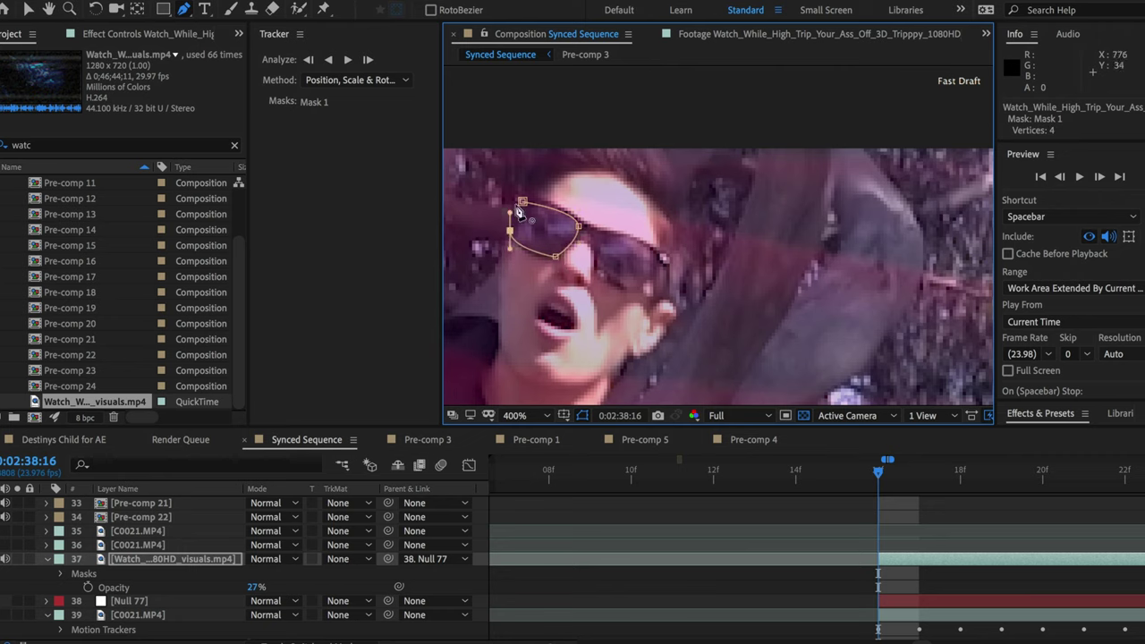
{"action": "left_click", "coordinate": [521, 204]}
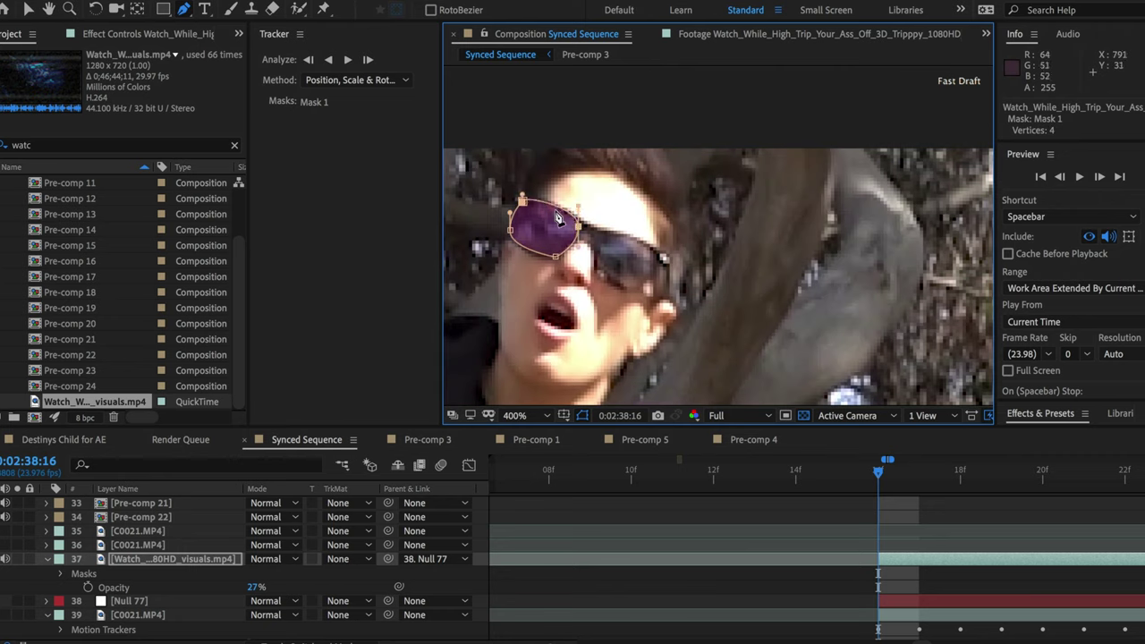
Draw a second four-point mask around the man's other lens and set the visuals layer's opacity to 100%
{"action": "left_click_drag", "start_coordinate": [608, 238], "coordinate": [655, 280]}
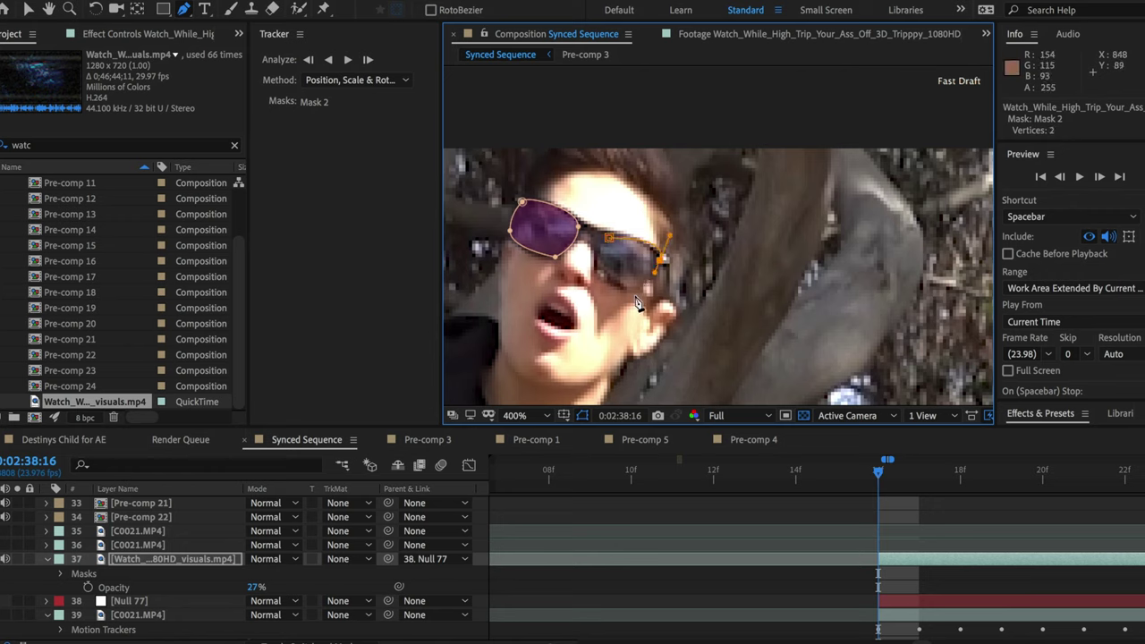
{"action": "left_click", "coordinate": [632, 298]}
{"action": "mouse_move", "coordinate": [608, 238]}
{"action": "left_mouse_down"}
{"action": "mouse_move", "coordinate": [598, 265]}
{"action": "mouse_move", "coordinate": [605, 234]}
{"action": "left_mouse_up"}
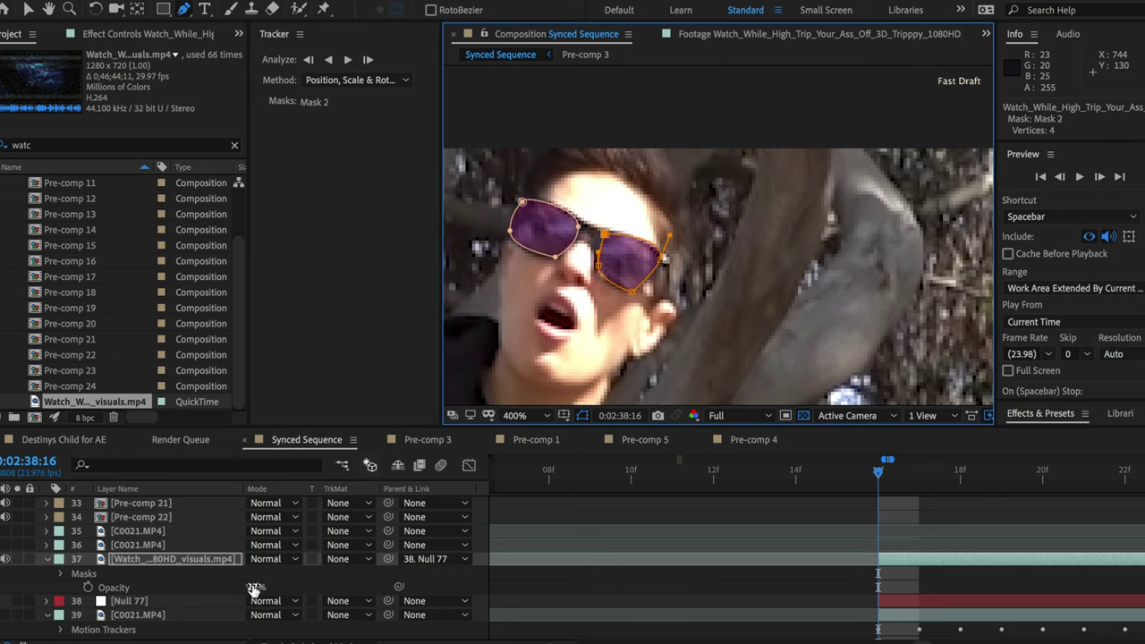
{"action": "left_click_drag", "start_coordinate": [255, 588], "coordinate": [447, 606]}
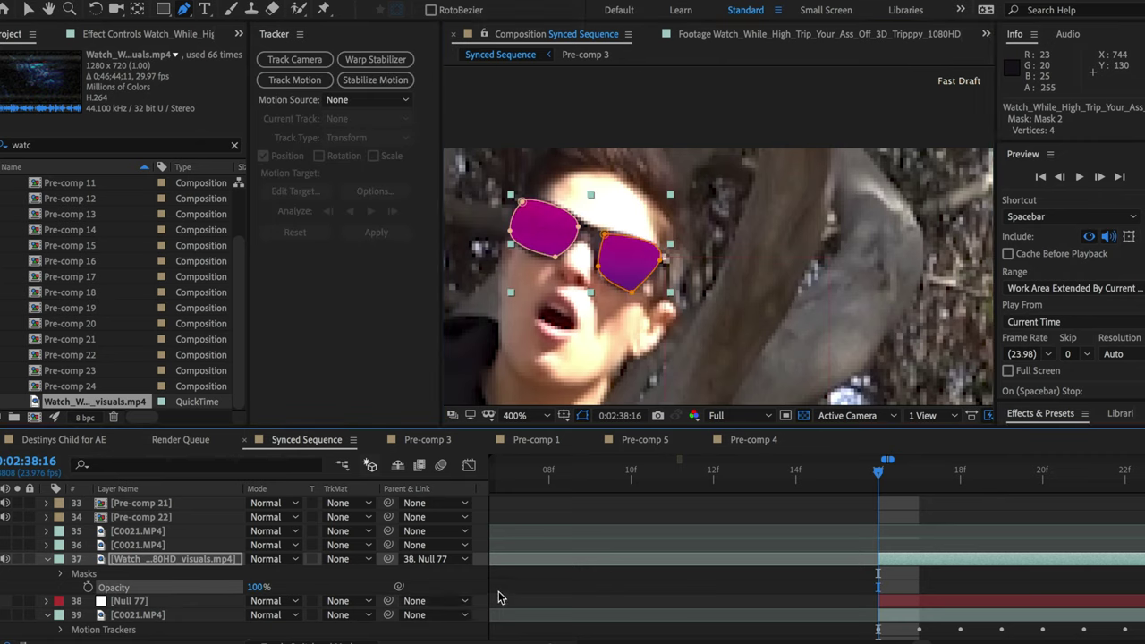
Adjust the points of Mask 1 at 0:02:38:17 so its outline fits the man's lens
{"action": "left_click", "coordinate": [921, 473]}
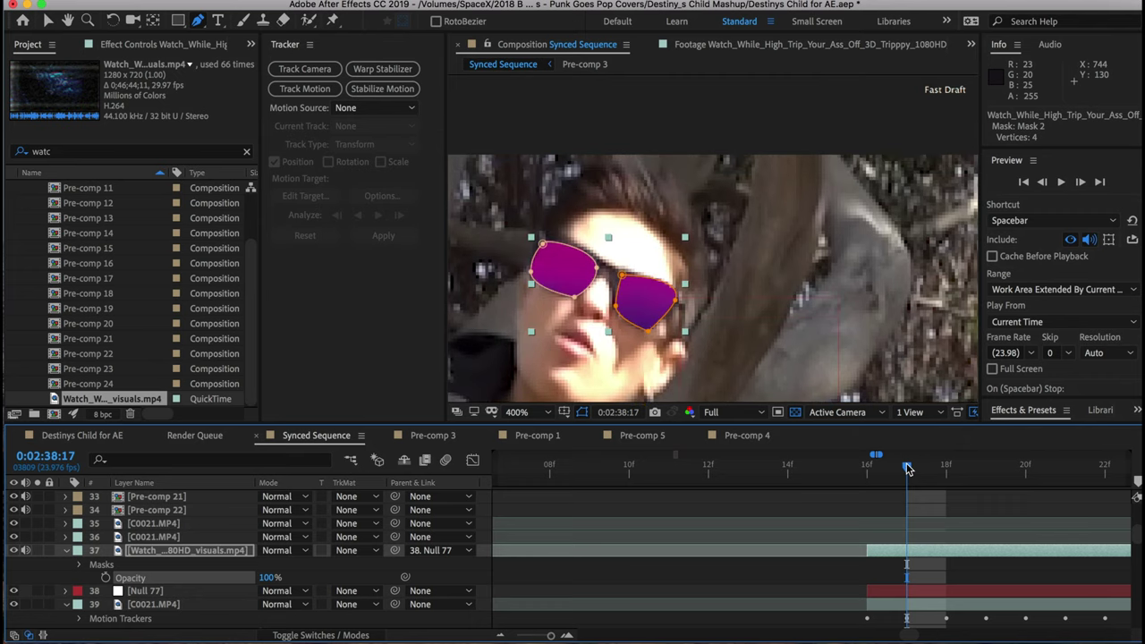
{"action": "left_click_drag", "start_coordinate": [542, 244], "coordinate": [545, 239]}
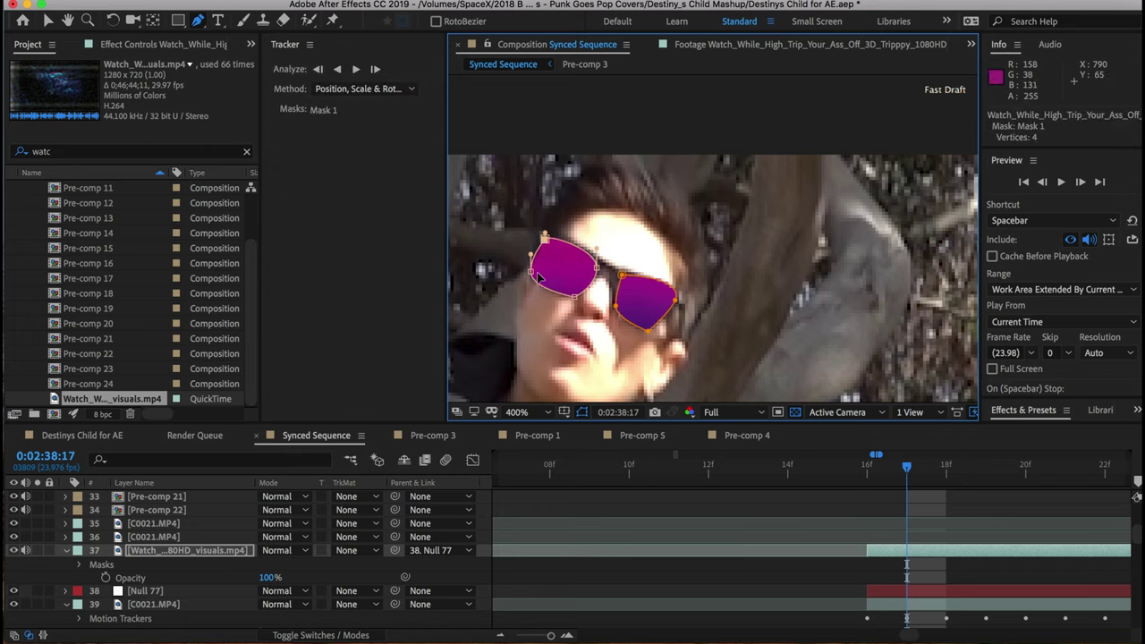
{"action": "left_click", "coordinate": [575, 296]}
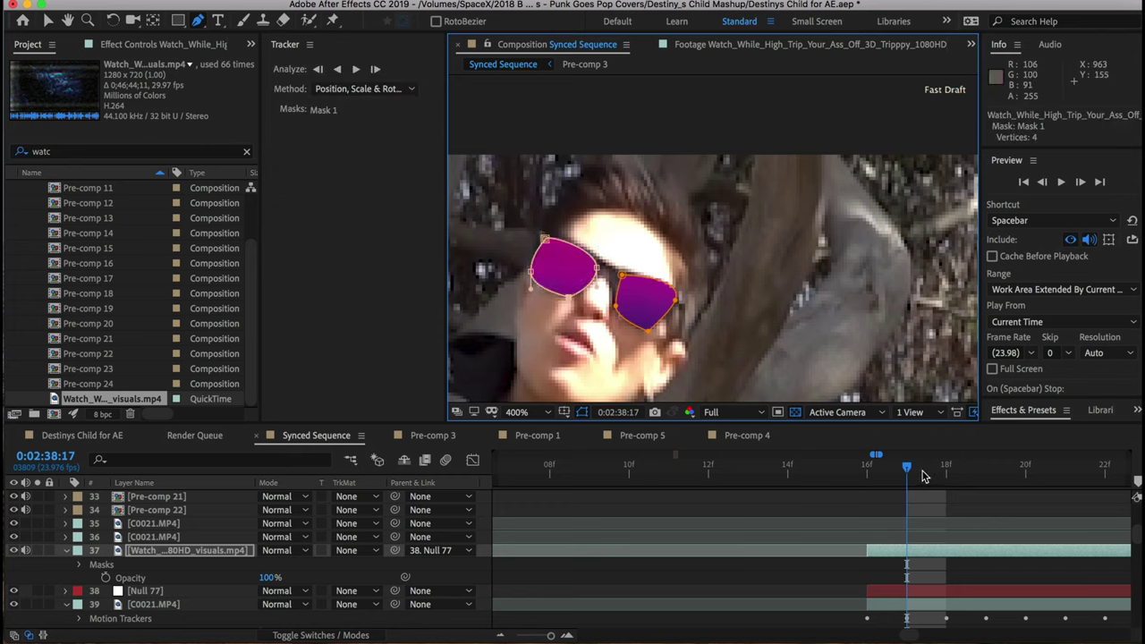
Enable Mask Path keyframing for Mask 2 and Mask 1 of the visuals layer at 0:02:38:17
{"action": "left_click", "coordinate": [78, 564]}
{"action": "scroll", "coordinate": [78, 566], "scroll_direction": "down", "scroll_amount": 2}
{"action": "left_click", "coordinate": [93, 565]}
{"action": "left_click", "coordinate": [119, 578]}
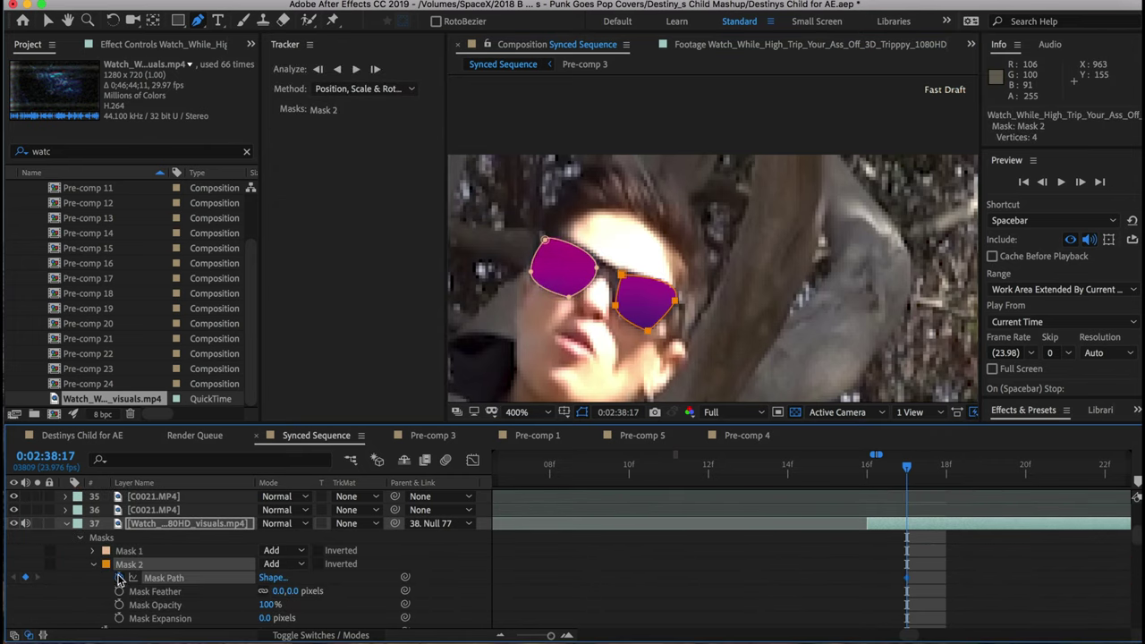
{"action": "left_click", "coordinate": [93, 550]}
{"action": "left_click", "coordinate": [118, 565]}
Reshape Mask 1 and Mask 2 at 0:02:39:05 to follow the man's lenses and check the fit at other frames
{"action": "scroll", "coordinate": [823, 557], "scroll_direction": "right", "scroll_amount": 3}
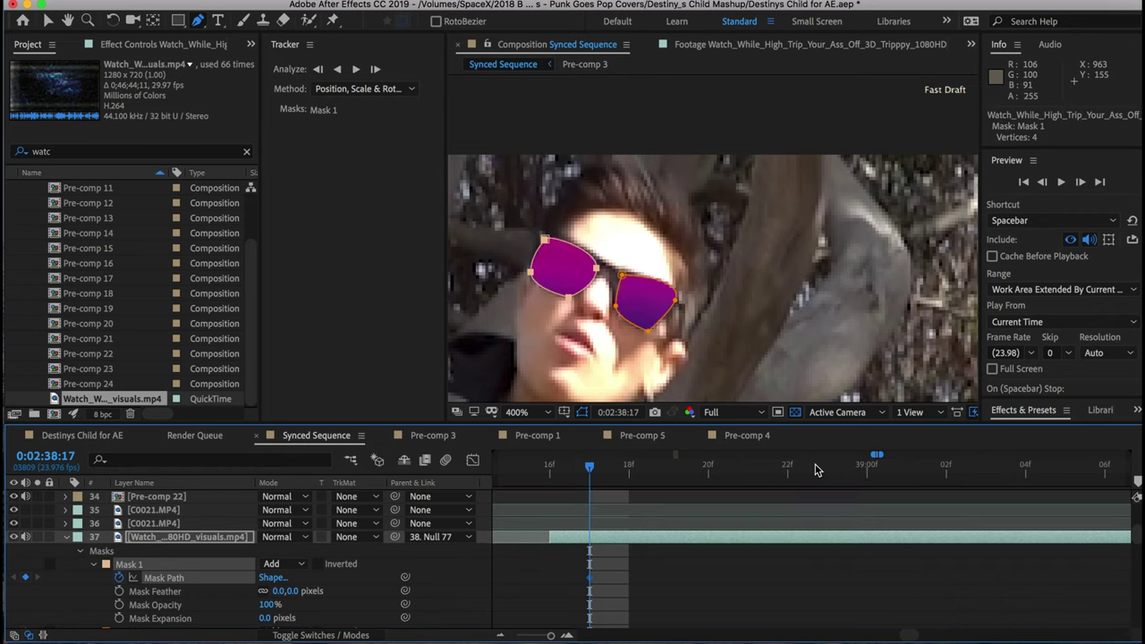
{"action": "left_click", "coordinate": [864, 472]}
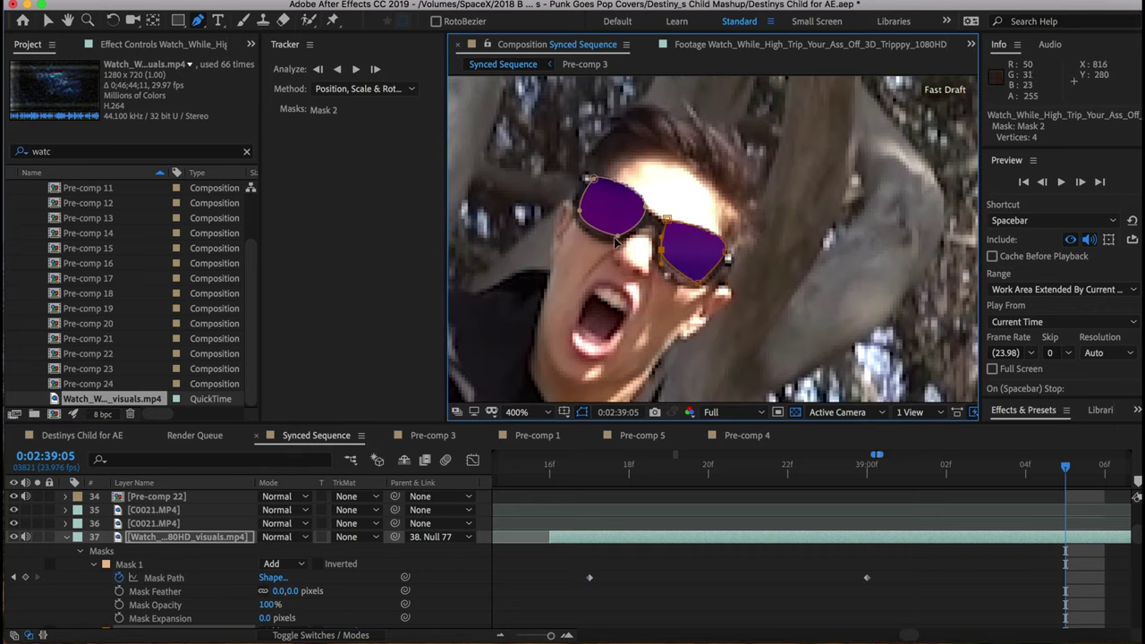
{"action": "left_click_drag", "start_coordinate": [617, 236], "coordinate": [583, 176]}
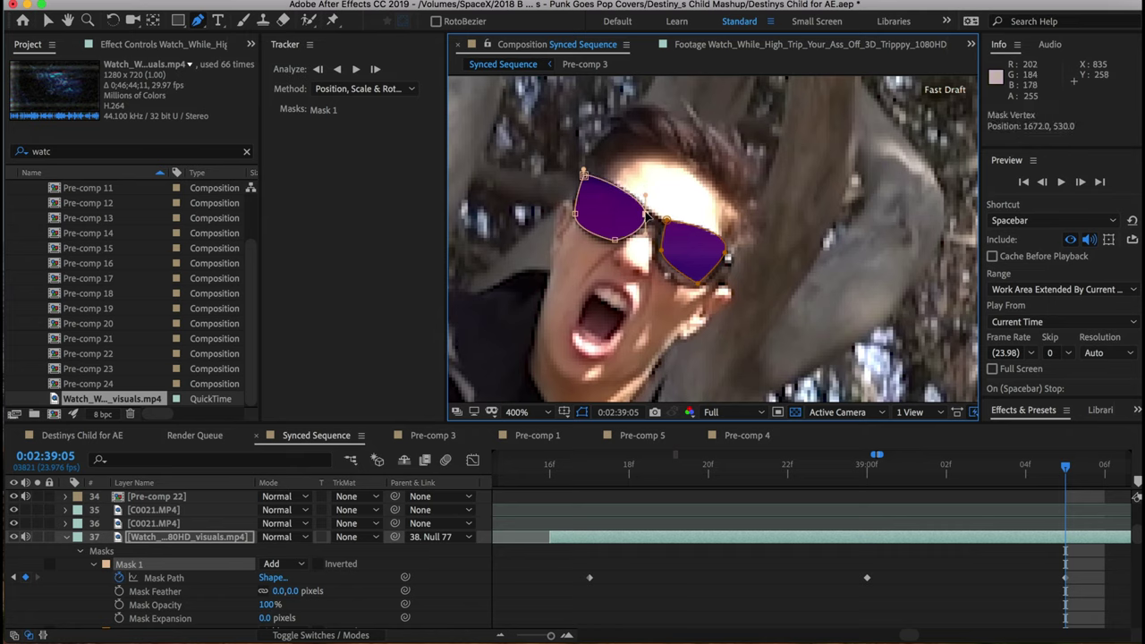
{"action": "left_click", "coordinate": [725, 257]}
{"action": "left_click_drag", "start_coordinate": [727, 257], "coordinate": [728, 262]}
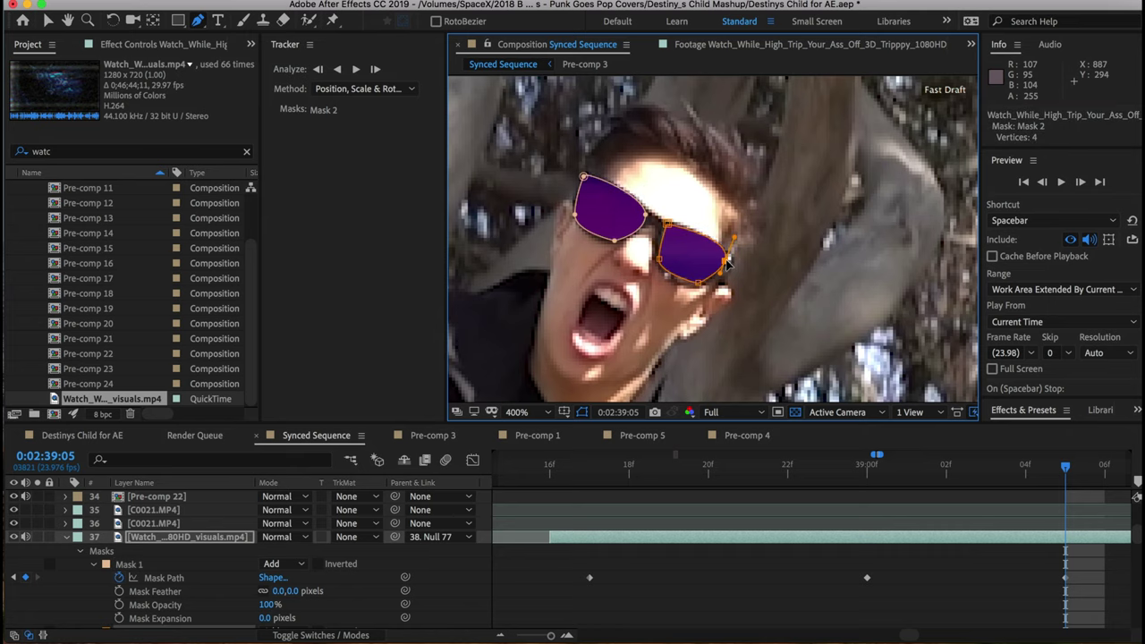
{"action": "left_click", "coordinate": [626, 465]}
{"action": "left_click", "coordinate": [817, 464]}
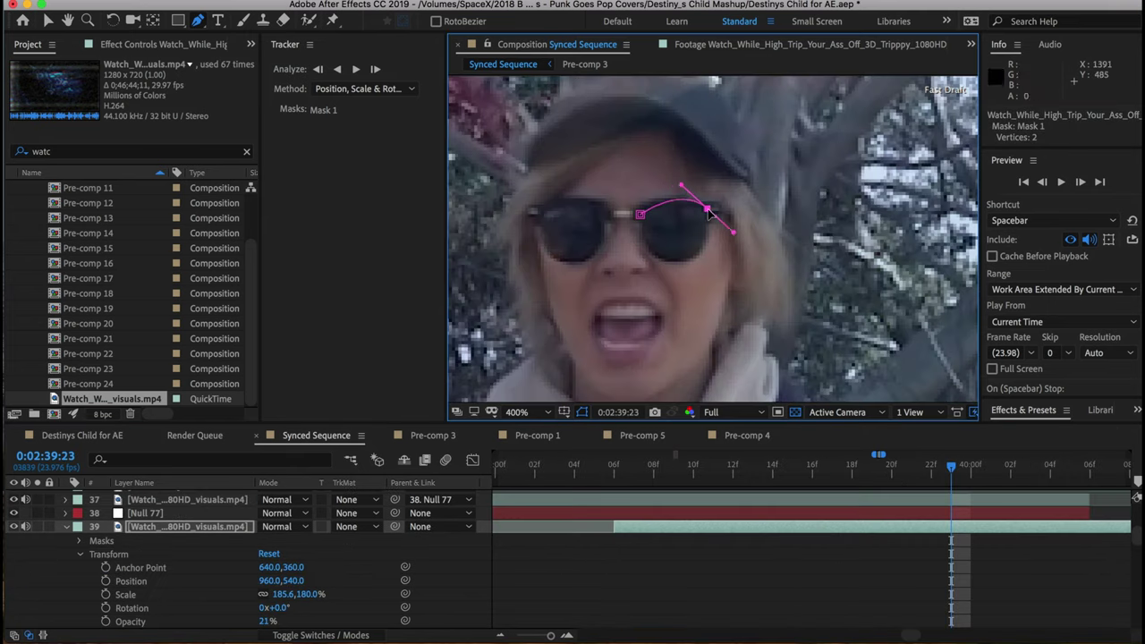
Draw Pen masks on the second visuals layer around both lenses of the cap wearer's sunglasses at 0:02:39:23
{"action": "left_click_drag", "start_coordinate": [707, 209], "coordinate": [697, 209]}
{"action": "left_click_drag", "start_coordinate": [723, 232], "coordinate": [706, 217]}
{"action": "left_click", "coordinate": [701, 252]}
{"action": "mouse_move", "coordinate": [645, 247]}
{"action": "left_mouse_down"}
{"action": "mouse_move", "coordinate": [635, 220]}
{"action": "mouse_move", "coordinate": [584, 263]}
{"action": "mouse_move", "coordinate": [533, 220]}
{"action": "left_mouse_up"}
{"action": "left_click", "coordinate": [639, 215]}
{"action": "left_click", "coordinate": [539, 213]}
{"action": "scroll", "coordinate": [273, 567], "scroll_direction": "down", "scroll_amount": 2}
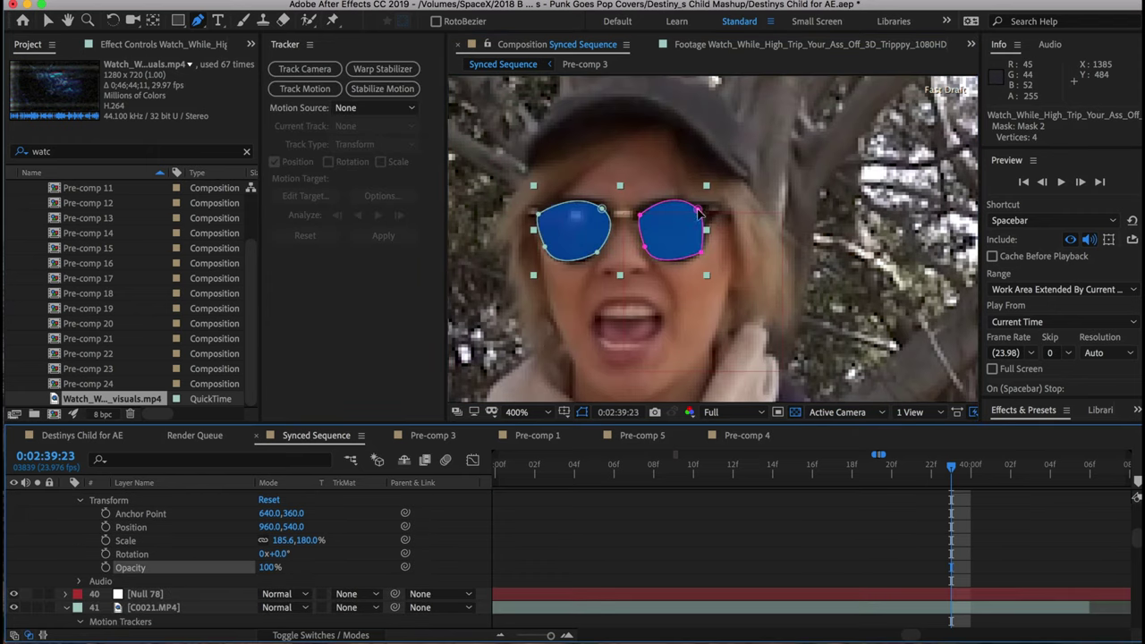
Refine Mask 1 around the cap wearer's lens and enable Mask Path keyframing for both masks at 0:02:39:23
{"action": "left_click_drag", "start_coordinate": [700, 212], "coordinate": [637, 212]}
{"action": "scroll", "coordinate": [302, 539], "scroll_direction": "up", "scroll_amount": 2}
{"action": "left_click", "coordinate": [79, 540]}
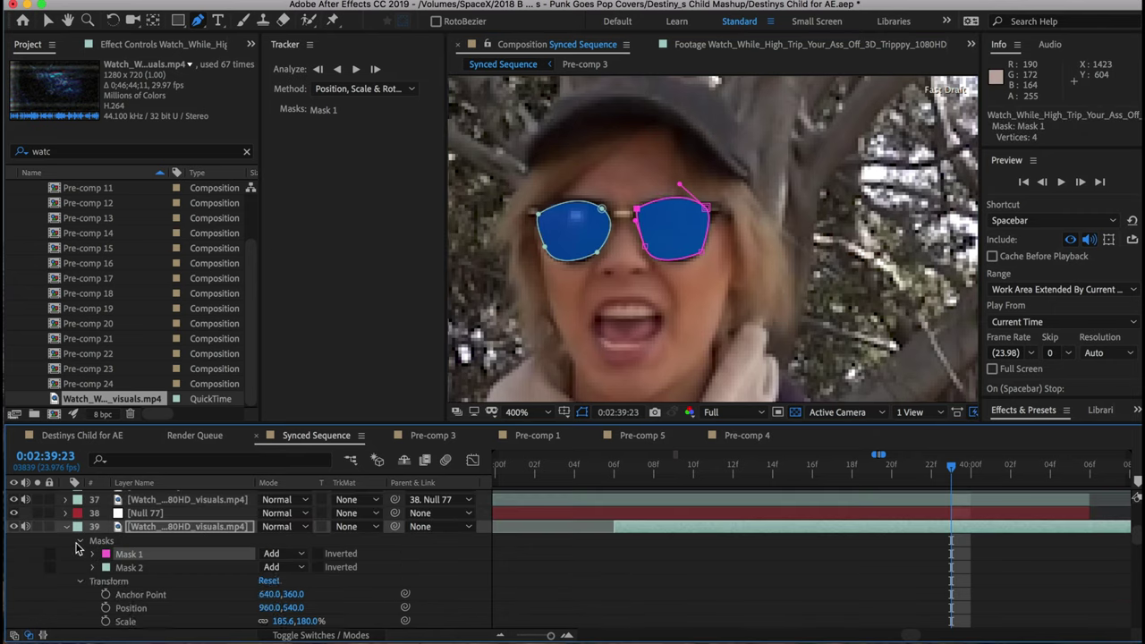
{"action": "left_click", "coordinate": [92, 567]}
{"action": "left_click", "coordinate": [118, 580]}
{"action": "left_click", "coordinate": [92, 552]}
{"action": "left_click", "coordinate": [118, 567]}
{"action": "key", "text": "u"}
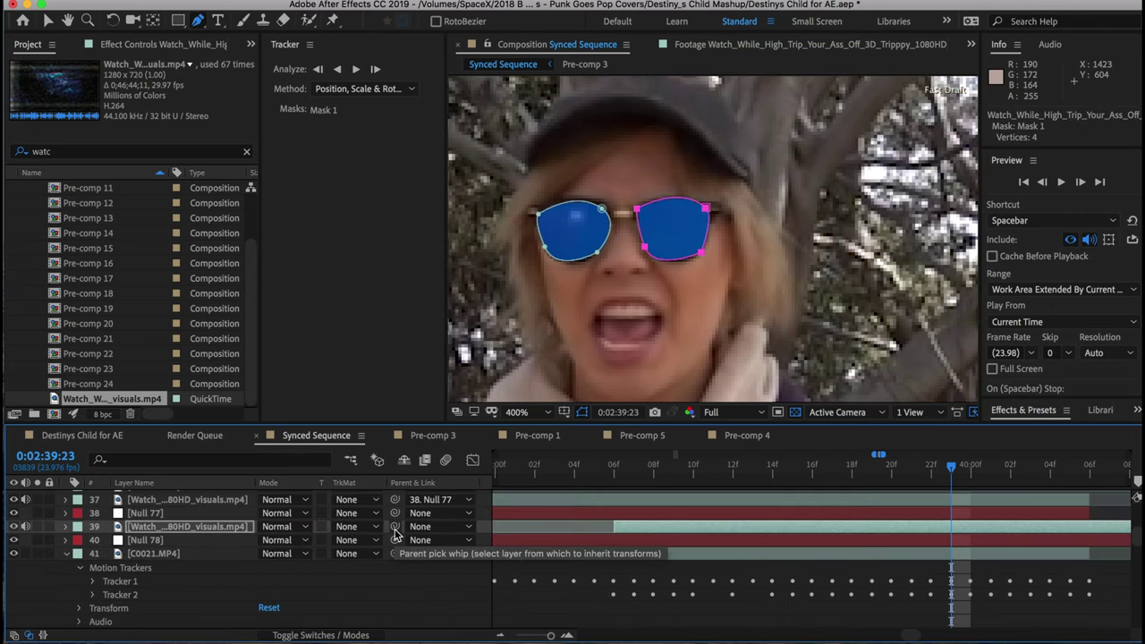
Parent the second visuals layer to Null 78 and check the lens tracking at 0:02:40:01
{"action": "left_click_drag", "start_coordinate": [395, 526], "coordinate": [143, 541]}
{"action": "key", "text": "Page_Down"}
{"action": "key", "text": "Page_Down"}
{"action": "left_click", "coordinate": [66, 526]}
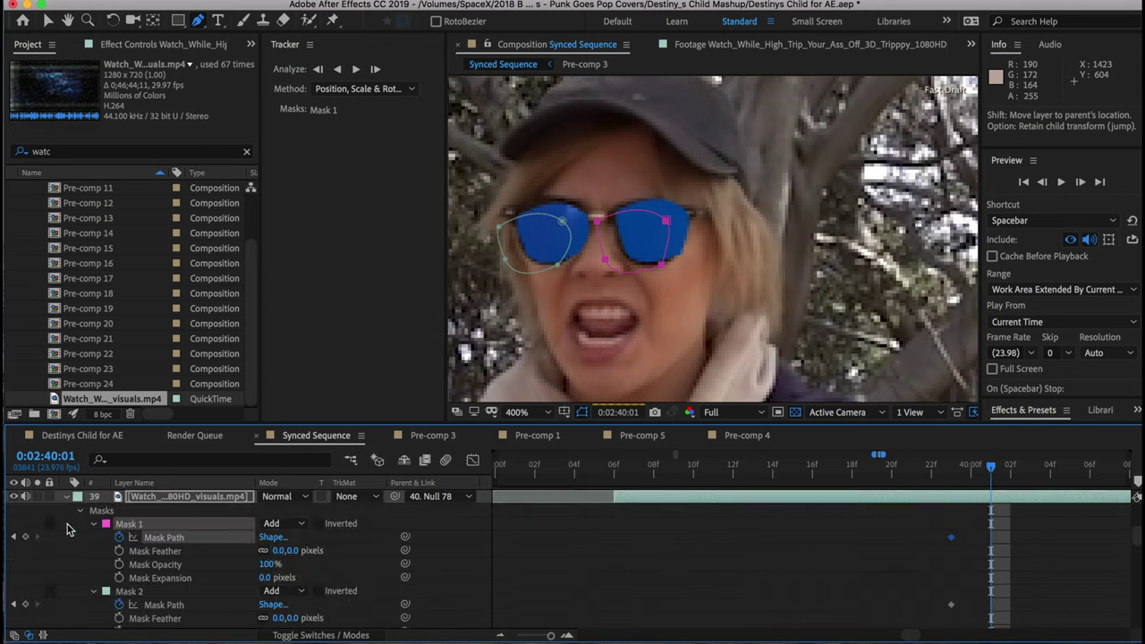
{"action": "scroll", "coordinate": [1073, 517], "scroll_direction": "right", "scroll_amount": 2}
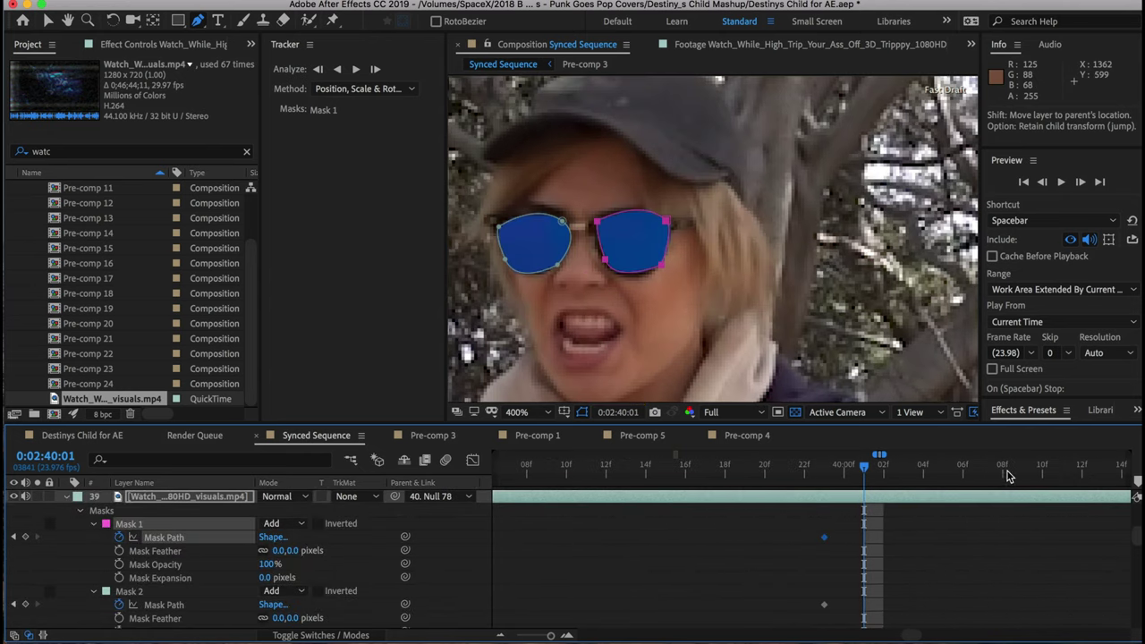
Split the second visuals layer at 0:02:40:06 and delete the part after the cut
{"action": "left_click_drag", "start_coordinate": [1005, 472], "coordinate": [891, 466]}
{"action": "scroll", "coordinate": [948, 528], "scroll_direction": "down", "scroll_amount": 6}
{"action": "left_click", "coordinate": [962, 468]}
{"action": "scroll", "coordinate": [987, 534], "scroll_direction": "up", "scroll_amount": 7}
{"action": "key", "text": "super+shift+d"}
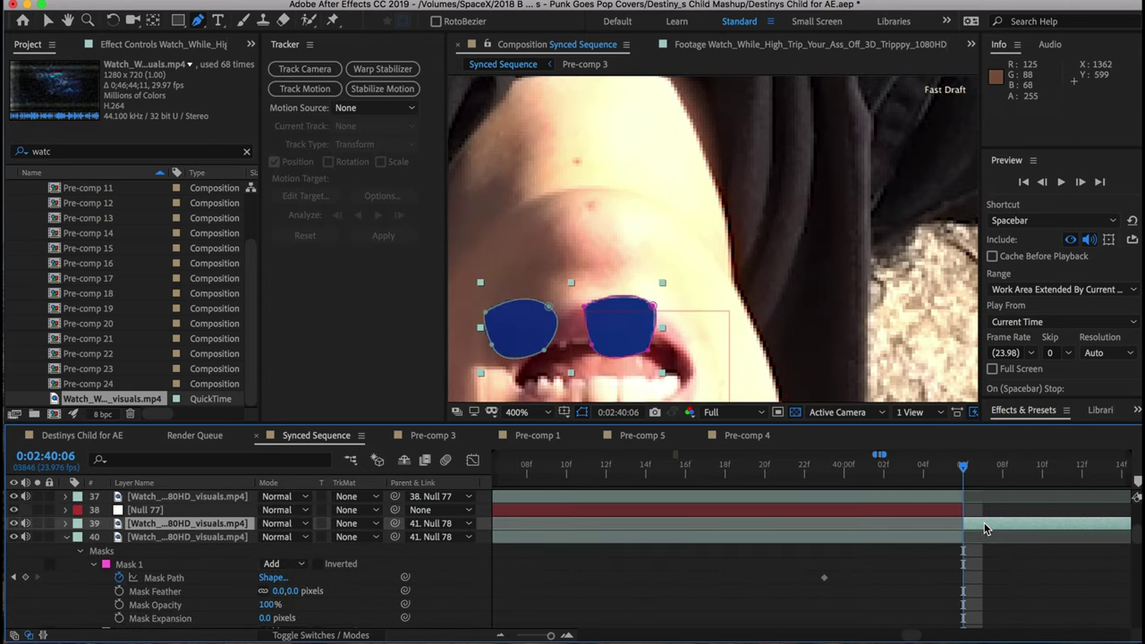
{"action": "key", "text": "Delete"}
Shift Mask 1 of the second visuals layer at 0:02:39:20 to line up with the lens
{"action": "scroll", "coordinate": [855, 508], "scroll_direction": "left", "scroll_amount": 3}
{"action": "scroll", "coordinate": [855, 508], "scroll_direction": "up", "scroll_amount": 2}
{"action": "left_click", "coordinate": [741, 468]}
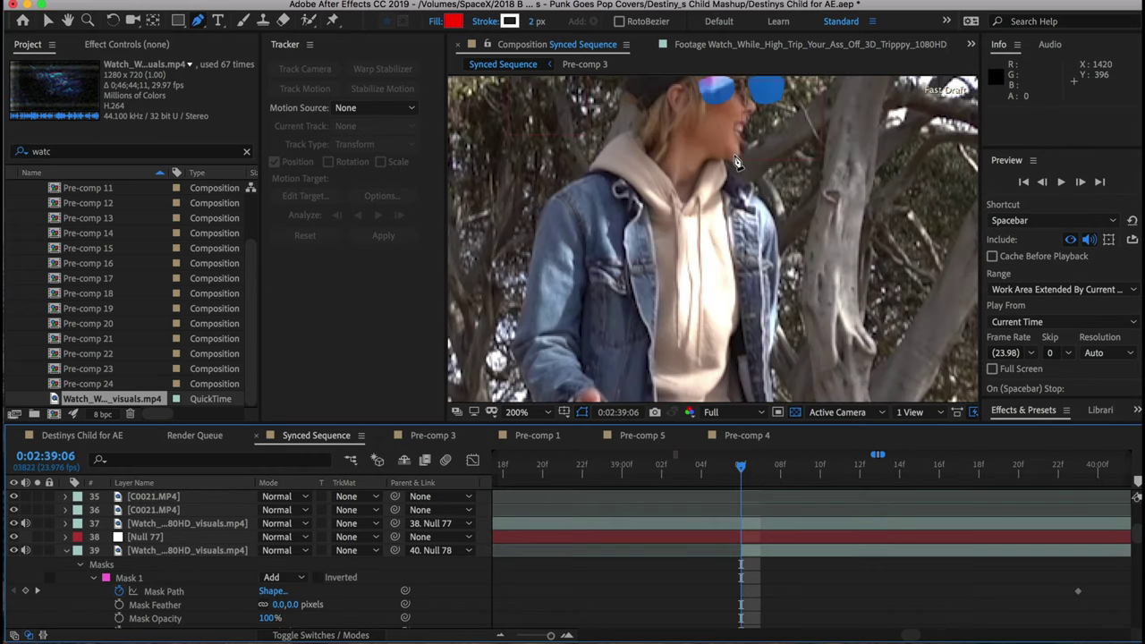
{"action": "scroll", "coordinate": [702, 389], "scroll_direction": "down", "scroll_amount": 1}
{"action": "left_click", "coordinate": [1017, 471]}
{"action": "scroll", "coordinate": [678, 150], "scroll_direction": "down", "scroll_amount": 2}
{"action": "scroll", "coordinate": [678, 149], "scroll_direction": "up", "scroll_amount": 4}
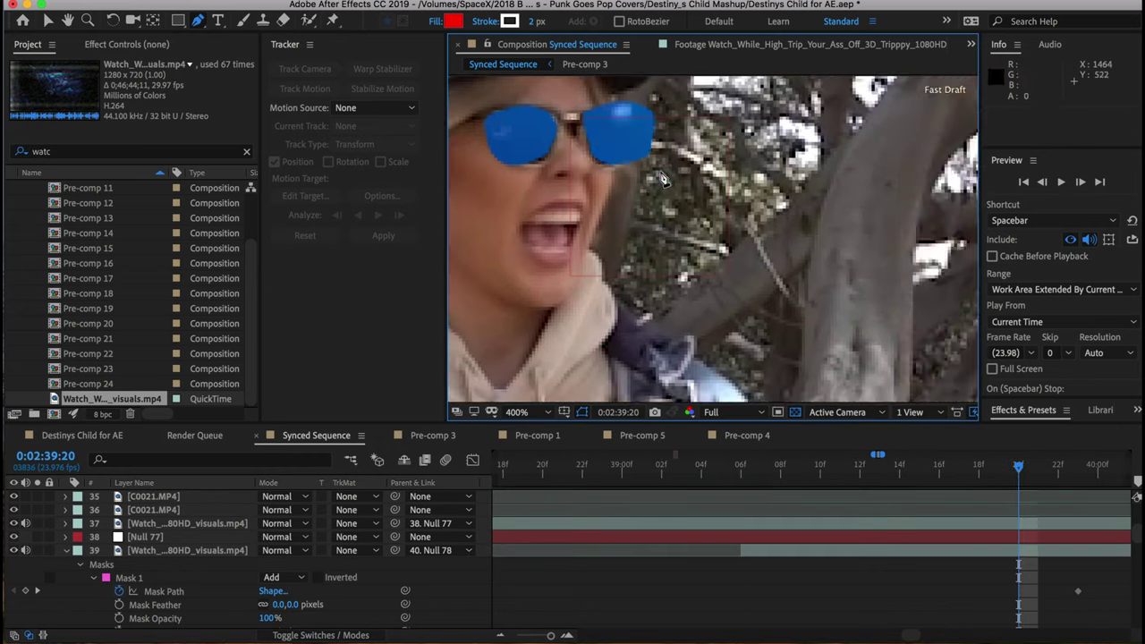
{"action": "left_click", "coordinate": [164, 591]}
{"action": "left_click_drag", "start_coordinate": [727, 125], "coordinate": [719, 125]}
{"action": "scroll", "coordinate": [184, 619], "scroll_direction": "down", "scroll_amount": 1}
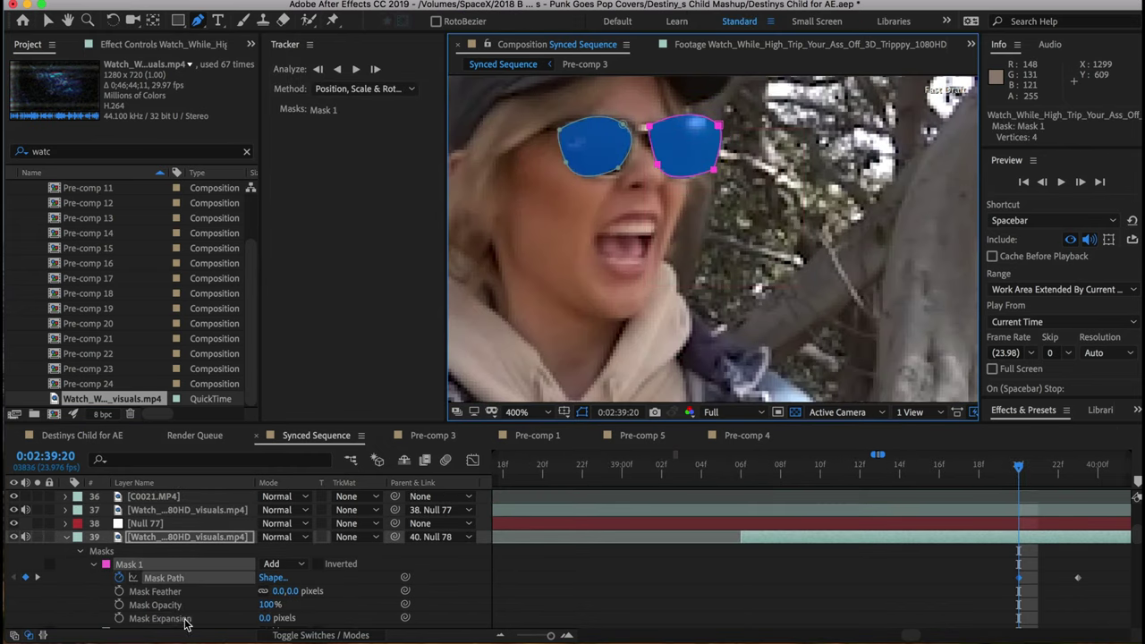
Adjust the points of Mask 1 and Mask 2 at 0:02:39:20 to fit the turned sunglasses lenses
{"action": "left_click", "coordinate": [129, 564]}
{"action": "left_click", "coordinate": [713, 166]}
{"action": "left_click_drag", "start_coordinate": [721, 132], "coordinate": [706, 134]}
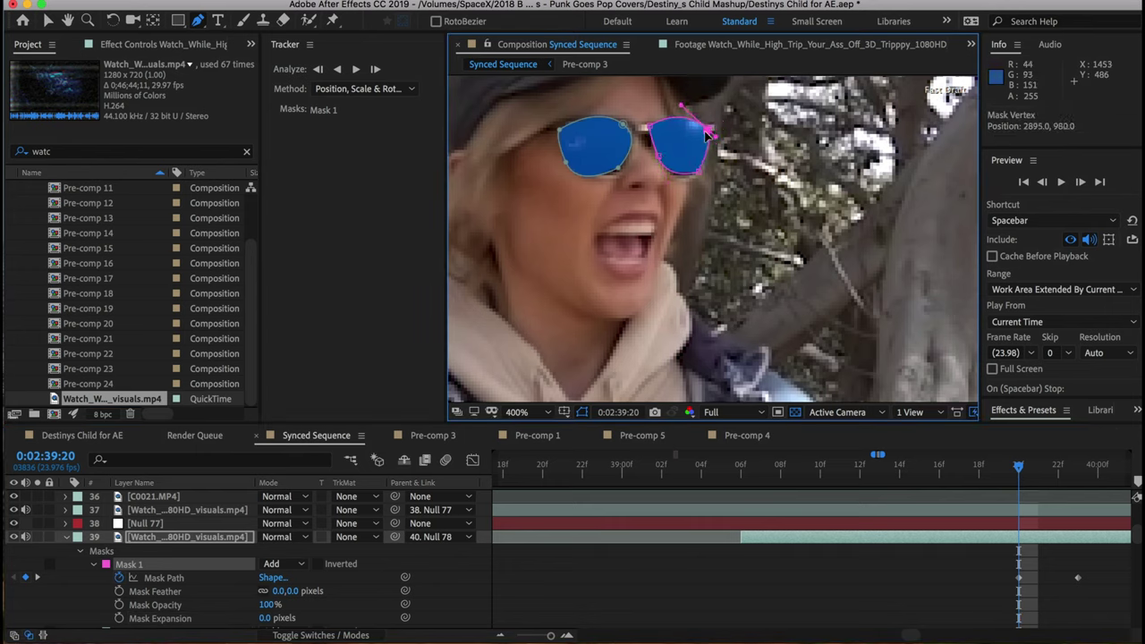
{"action": "left_click", "coordinate": [562, 135]}
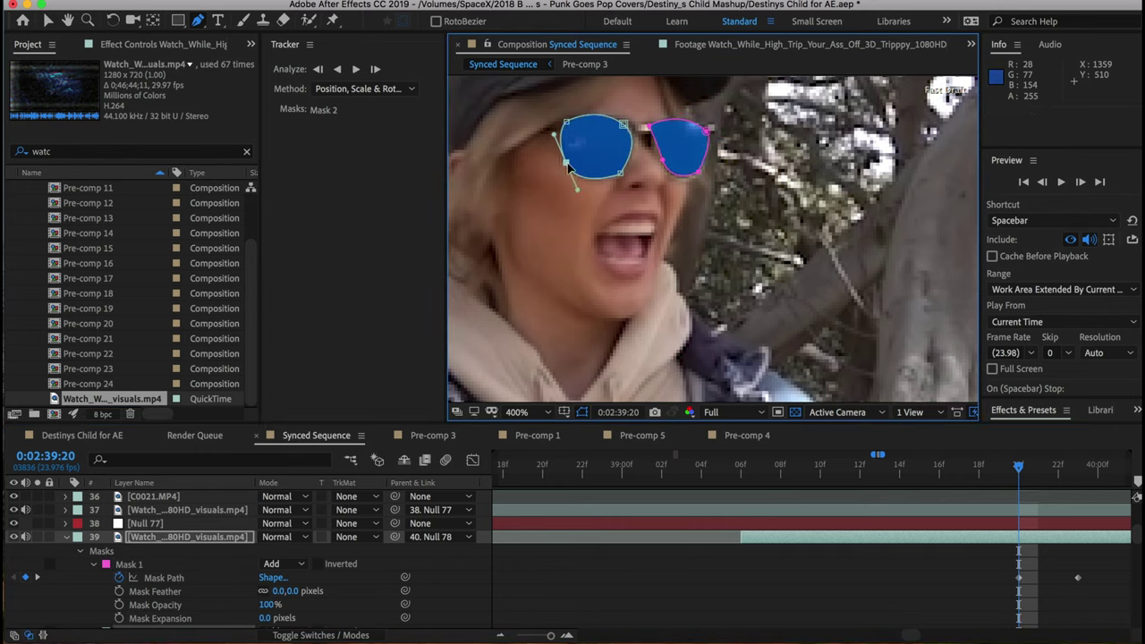
{"action": "left_click_drag", "start_coordinate": [589, 163], "coordinate": [586, 163]}
{"action": "left_click_drag", "start_coordinate": [567, 122], "coordinate": [577, 123]}
{"action": "left_click", "coordinate": [626, 124]}
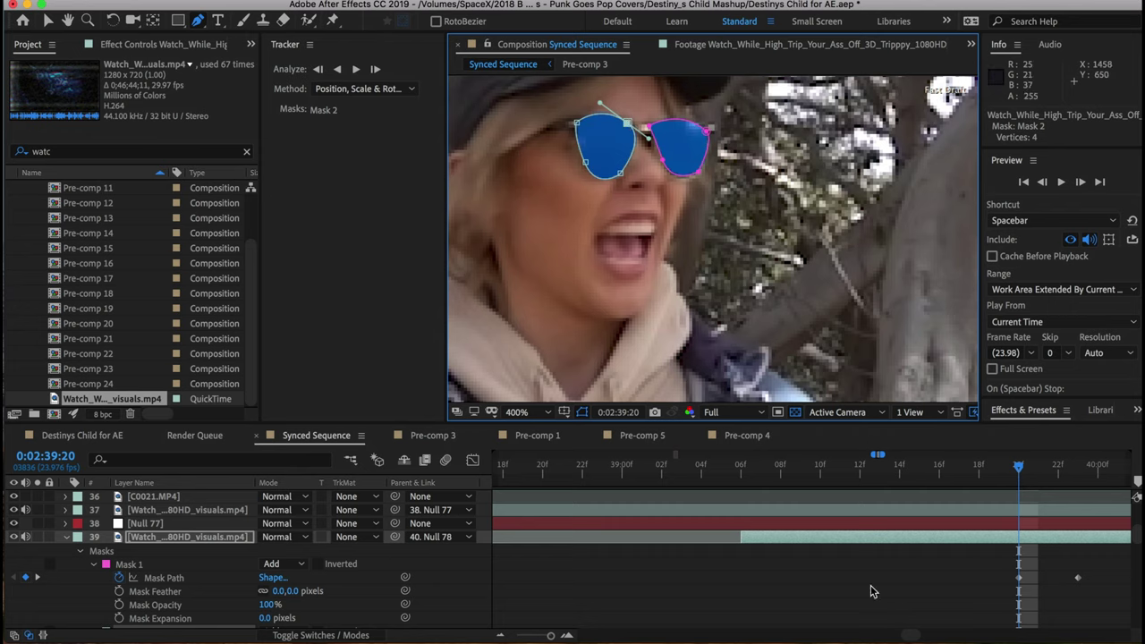
Reshape Mask 1 at 0:02:39:18 to follow the far lens as the head turns
{"action": "key", "text": "Page_Up"}
{"action": "key", "text": "Page_Up"}
{"action": "left_click", "coordinate": [726, 128]}
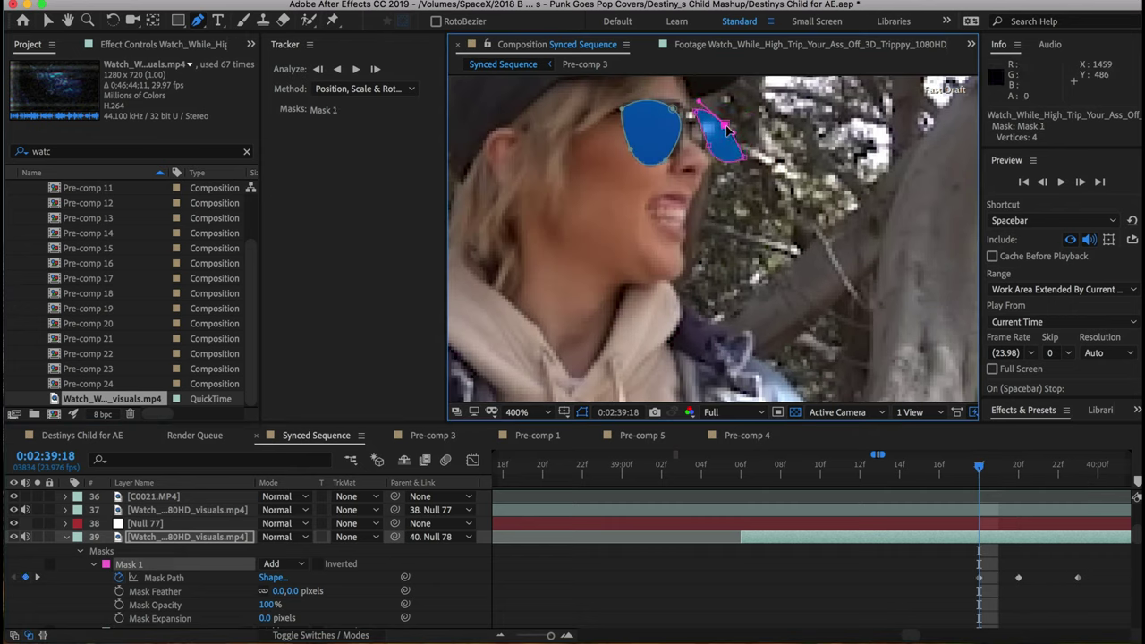
{"action": "left_click_drag", "start_coordinate": [726, 128], "coordinate": [706, 145]}
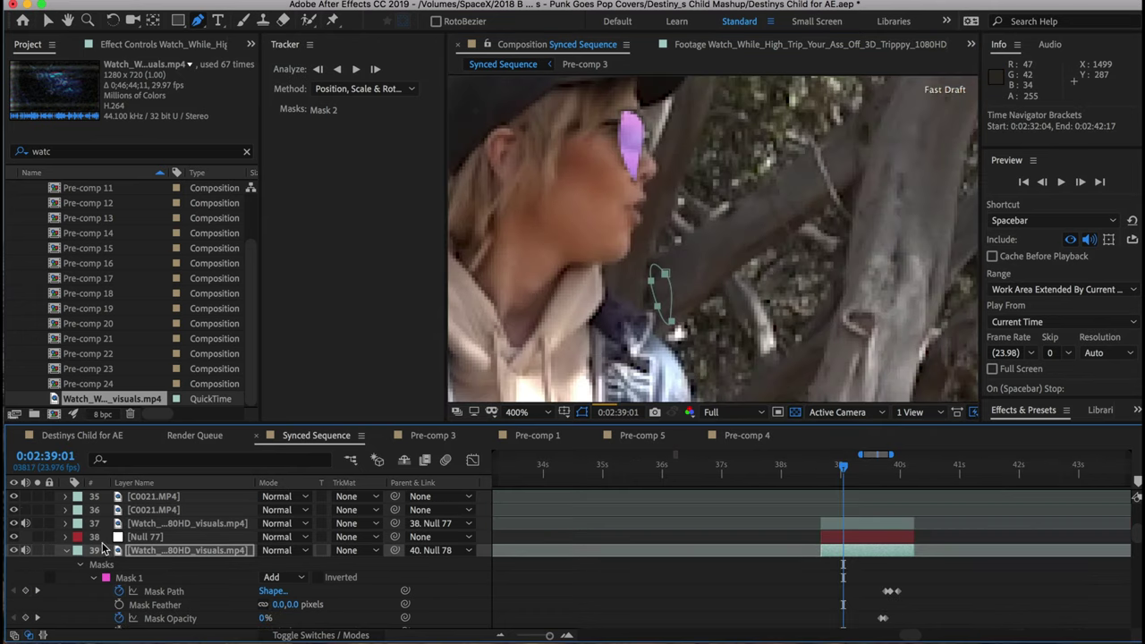
Collapse the expanded layers, split Null 78 at 0:02:40:05 and delete the part after the cut
{"action": "left_click", "coordinate": [67, 551]}
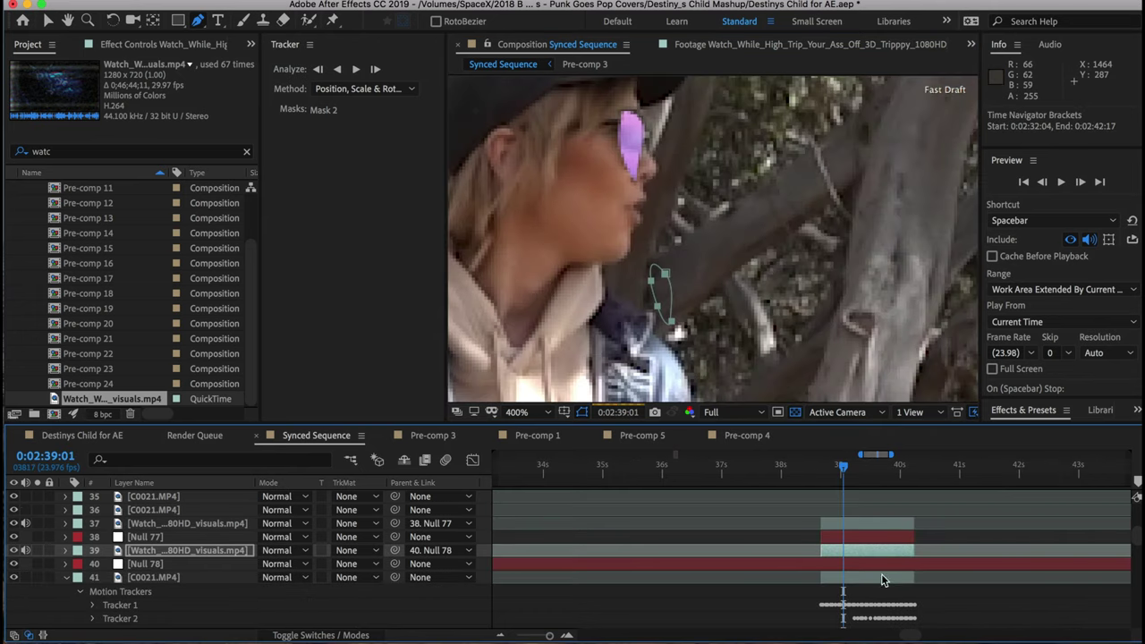
{"action": "scroll", "coordinate": [881, 573], "scroll_direction": "down", "scroll_amount": 2}
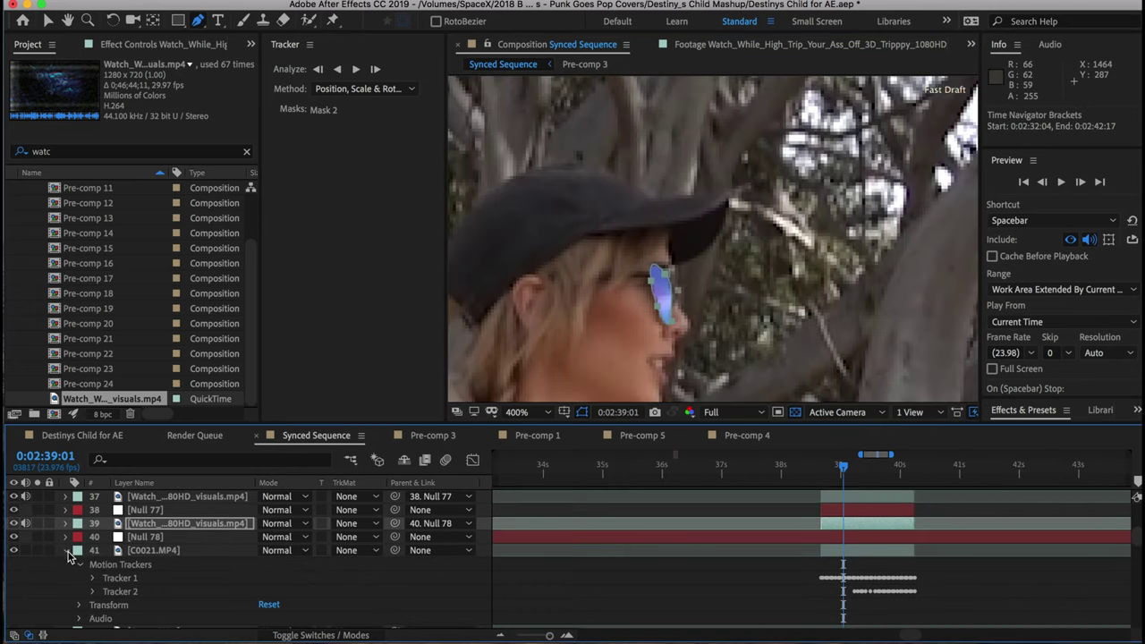
{"action": "left_click", "coordinate": [67, 551]}
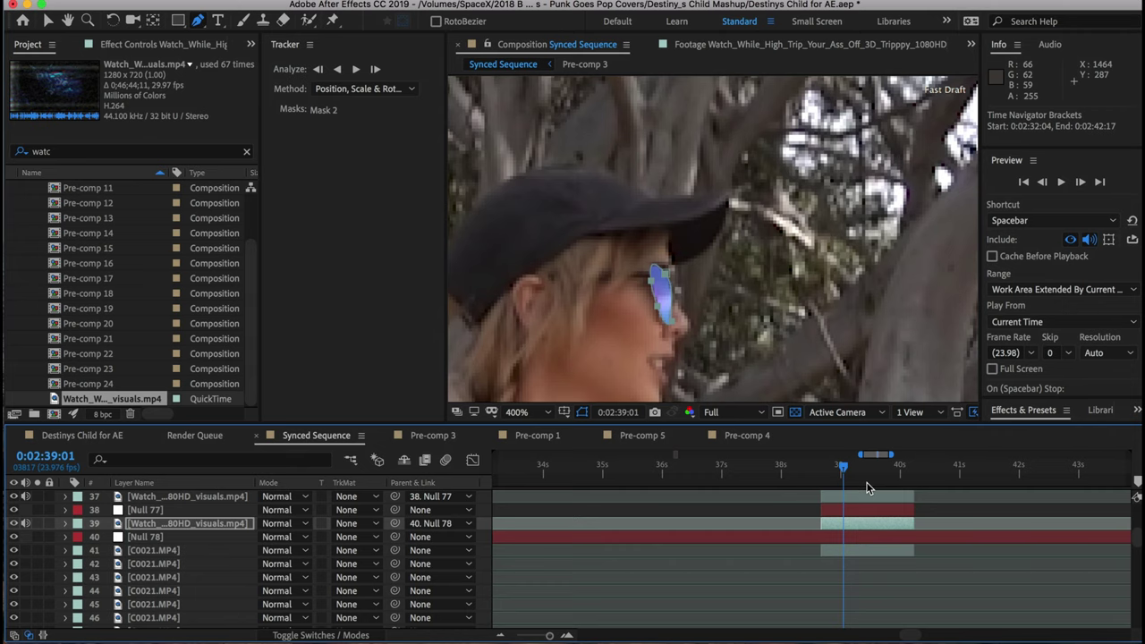
{"action": "left_click", "coordinate": [918, 535]}
{"action": "key", "text": "super+shift+d"}
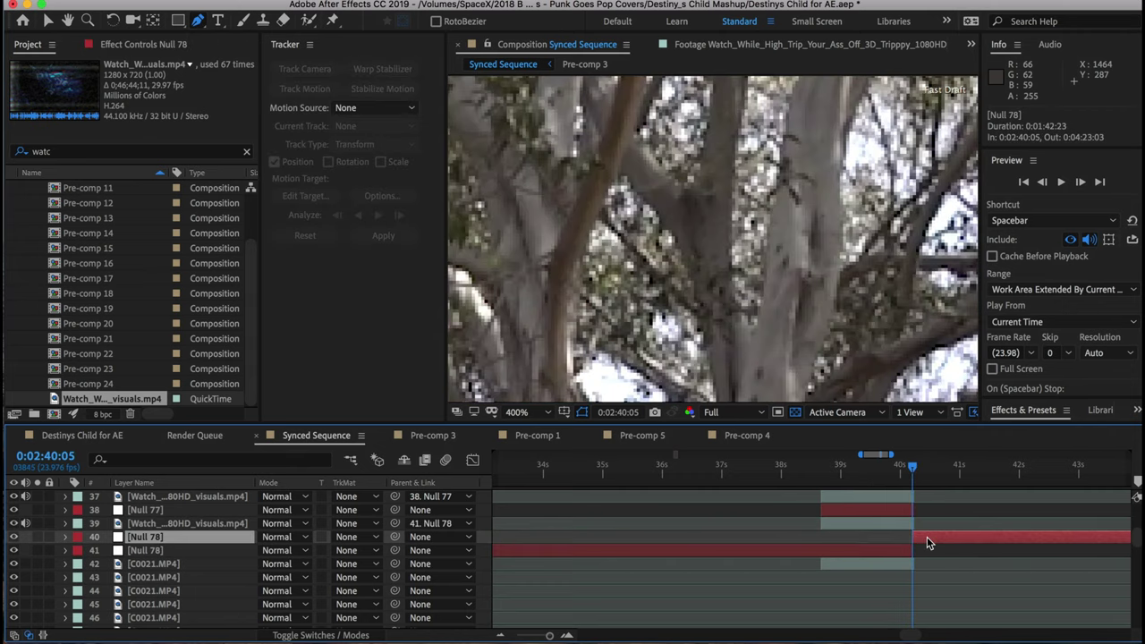
{"action": "key", "text": "Delete"}
Split Null 78 at 0:02:38:16 and delete the part before the clip starts
{"action": "left_click", "coordinate": [819, 536]}
{"action": "left_click", "coordinate": [821, 465]}
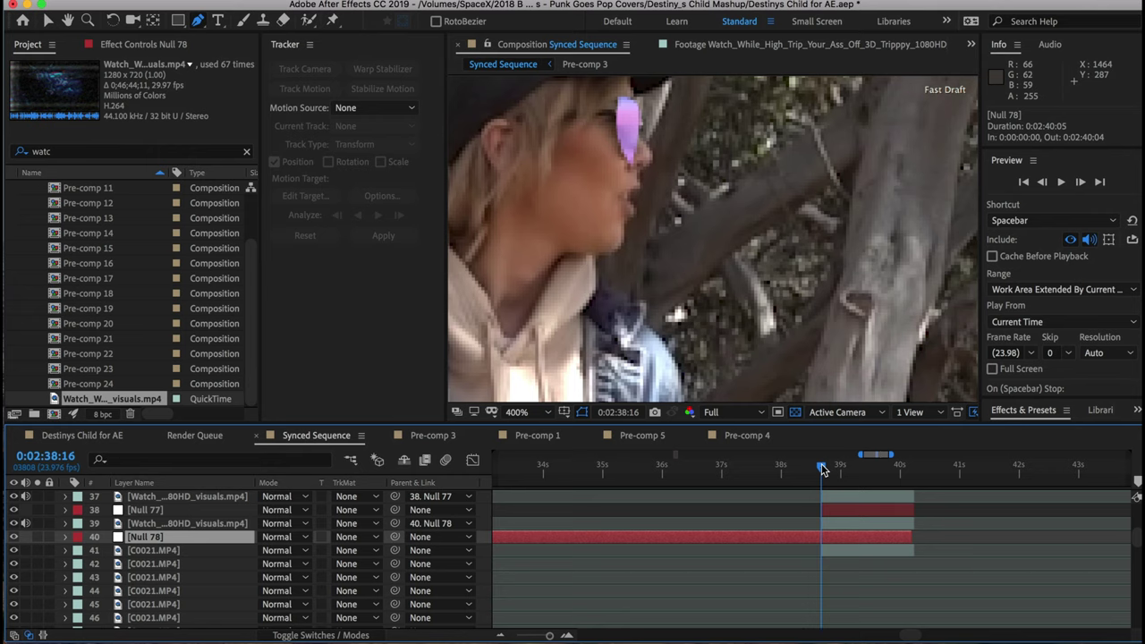
{"action": "key", "text": "super+shift+d"}
{"action": "left_click", "coordinate": [802, 552]}
{"action": "key", "text": "Delete"}
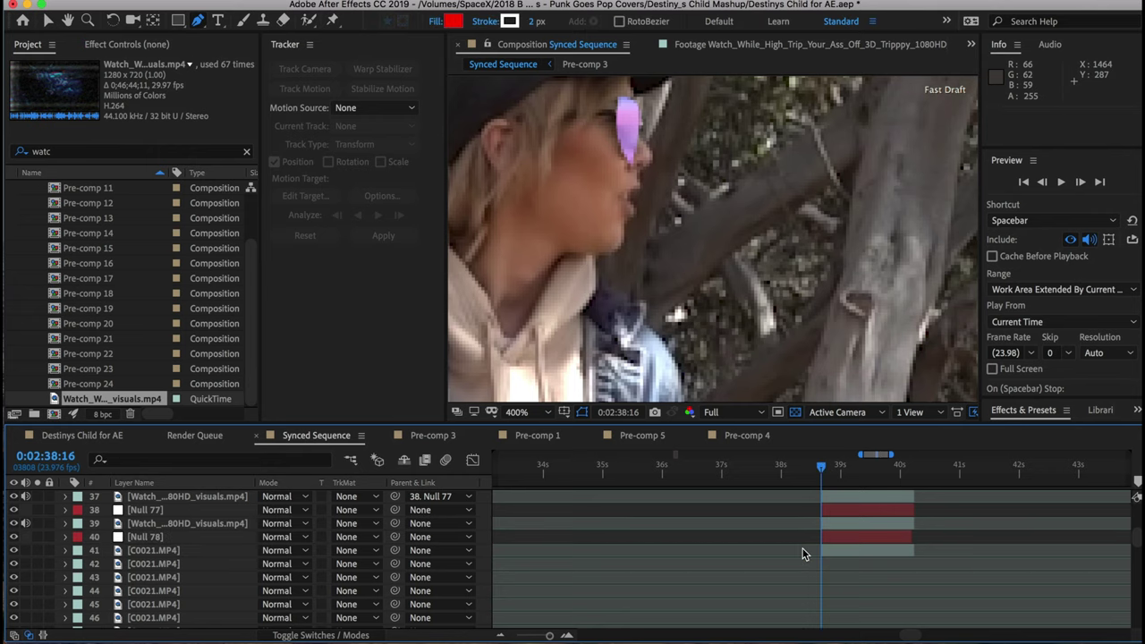
Pre-compose both visuals layers, Null 77, Null 78 and their C0021.MP4 clip as Pre-comp 25, moving all attributes
{"action": "scroll", "coordinate": [846, 540], "scroll_direction": "up", "scroll_amount": 4}
{"action": "left_click", "coordinate": [846, 548]}
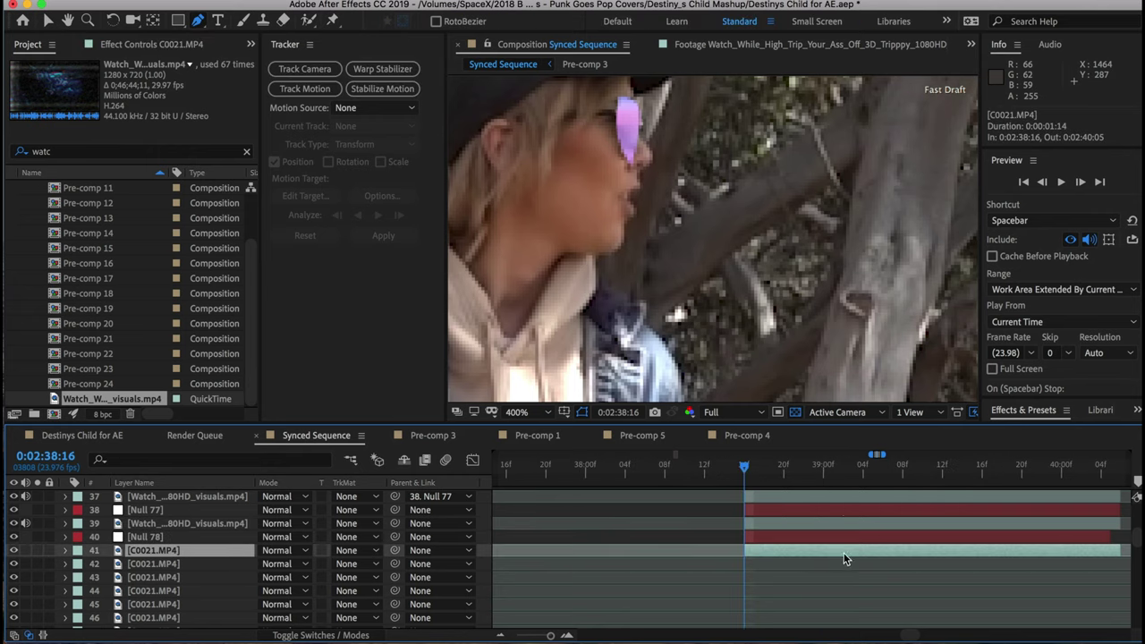
{"action": "left_click", "coordinate": [839, 501], "text": "shift"}
{"action": "scroll", "coordinate": [839, 508], "scroll_direction": "up", "scroll_amount": 1}
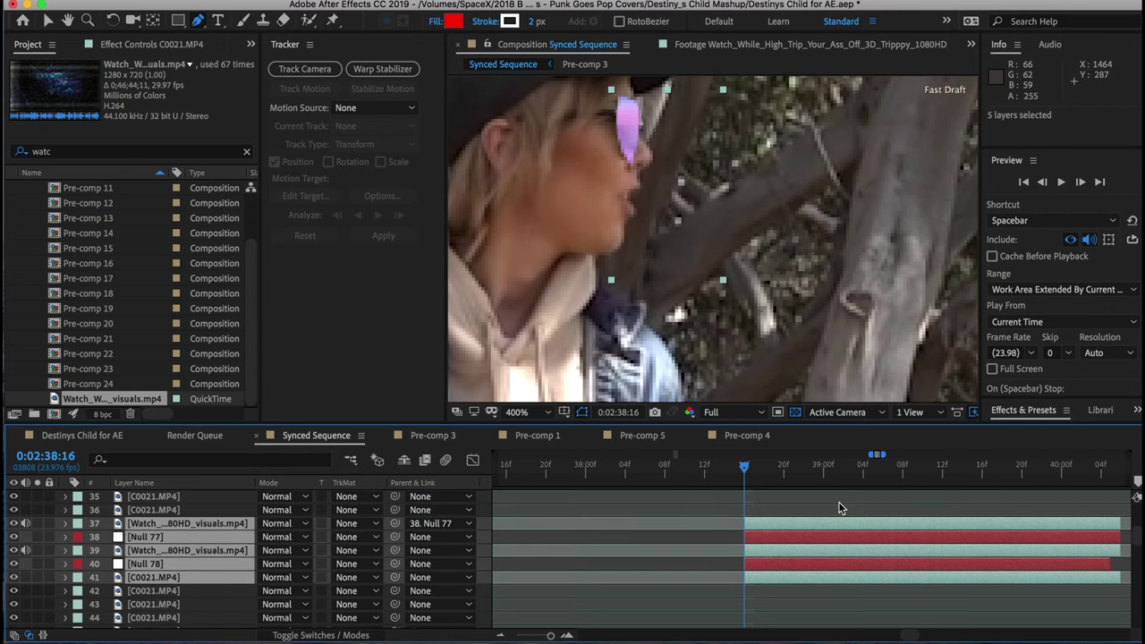
{"action": "scroll", "coordinate": [839, 529], "scroll_direction": "down", "scroll_amount": 5}
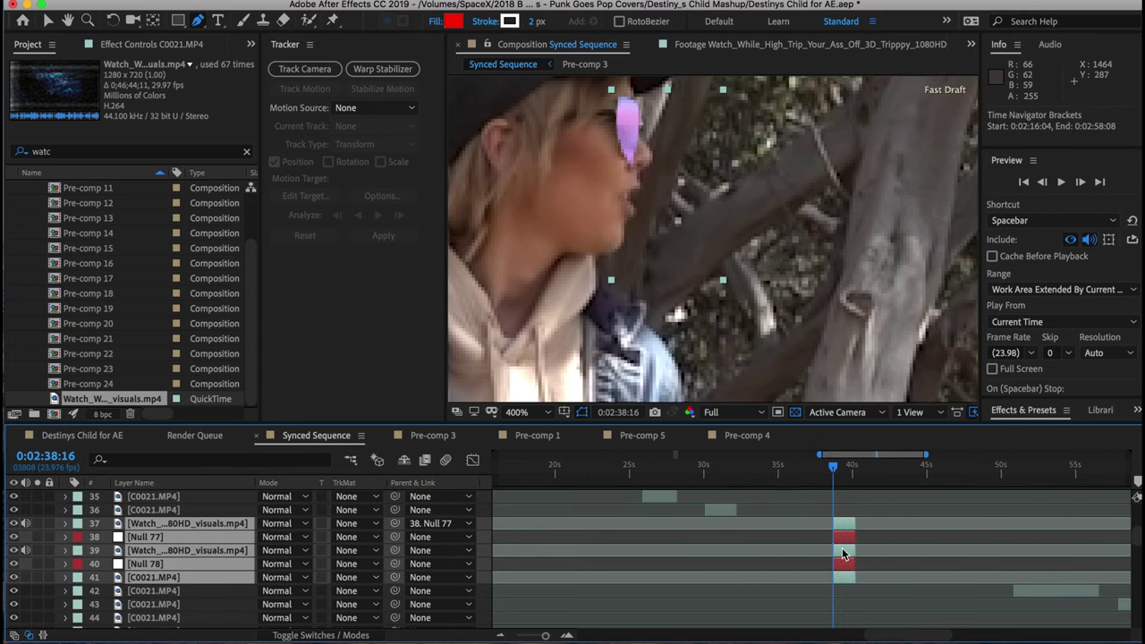
{"action": "right_click", "coordinate": [842, 548]}
{"action": "left_click", "coordinate": [873, 572]}
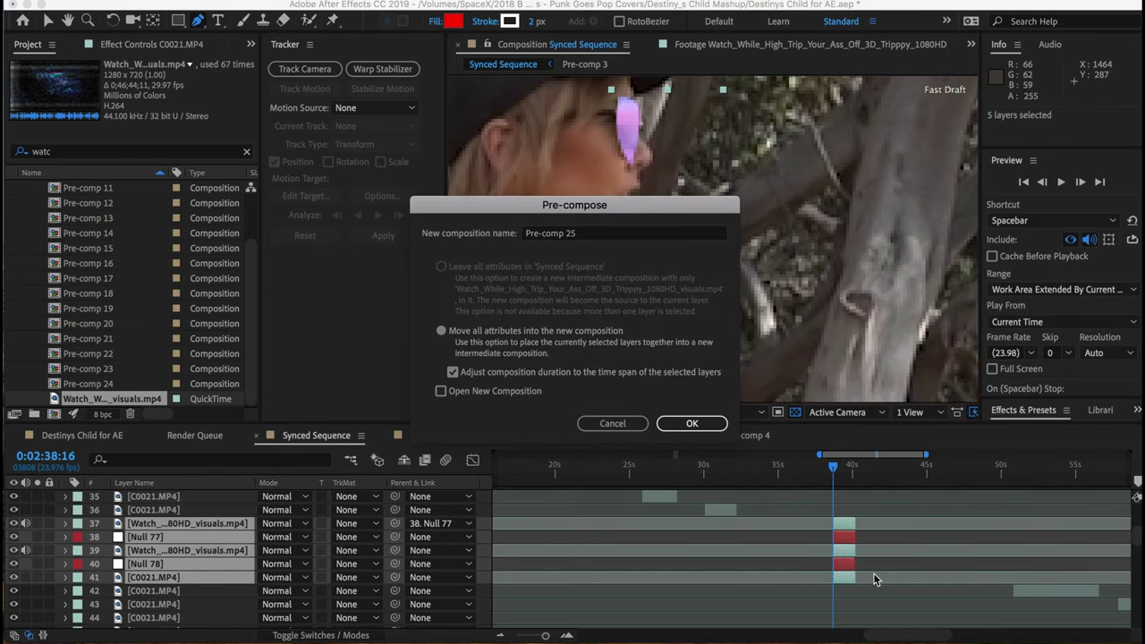
{"action": "key", "text": "Return"}
Pre-compose the visuals layer, Null 20 and the C0023.MP4 clip near the top of the layer stack as Pre-comp 26
{"action": "scroll", "coordinate": [924, 581], "scroll_direction": "up", "scroll_amount": 4}
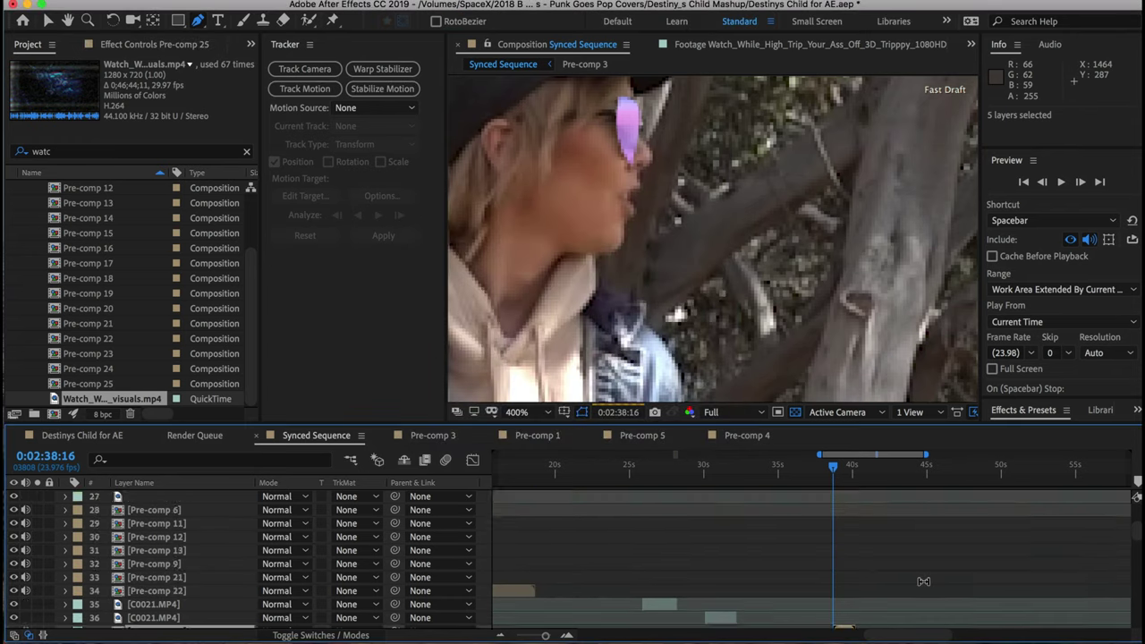
{"action": "scroll", "coordinate": [923, 581], "scroll_direction": "up", "scroll_amount": 3}
{"action": "scroll", "coordinate": [924, 581], "scroll_direction": "left", "scroll_amount": 5}
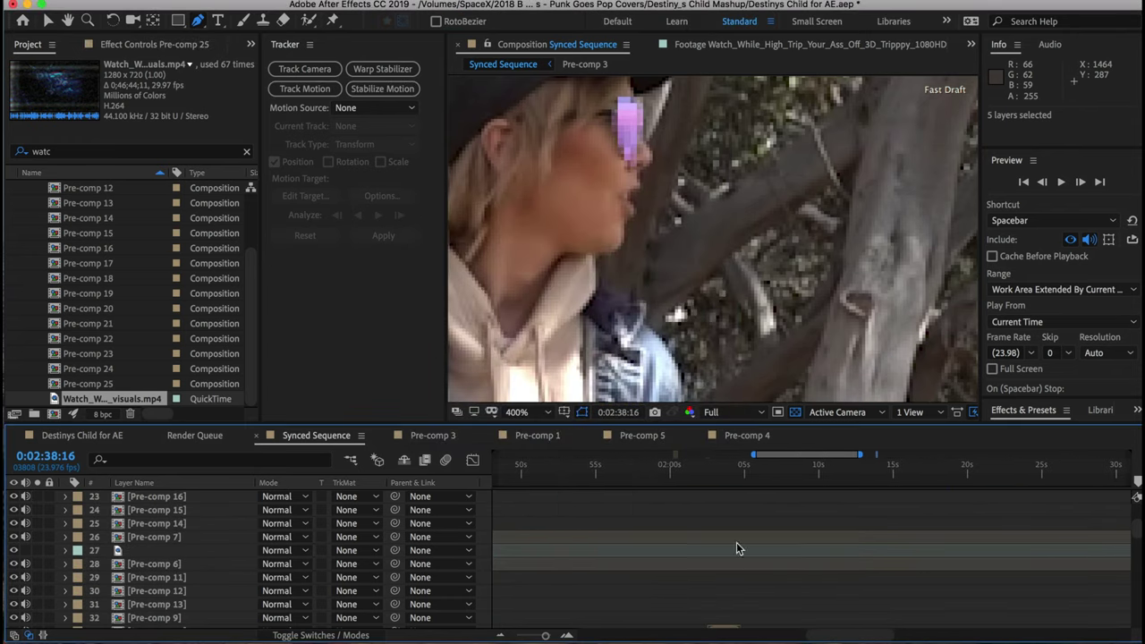
{"action": "scroll", "coordinate": [558, 550], "scroll_direction": "up", "scroll_amount": 5}
{"action": "scroll", "coordinate": [558, 551], "scroll_direction": "up", "scroll_amount": 3}
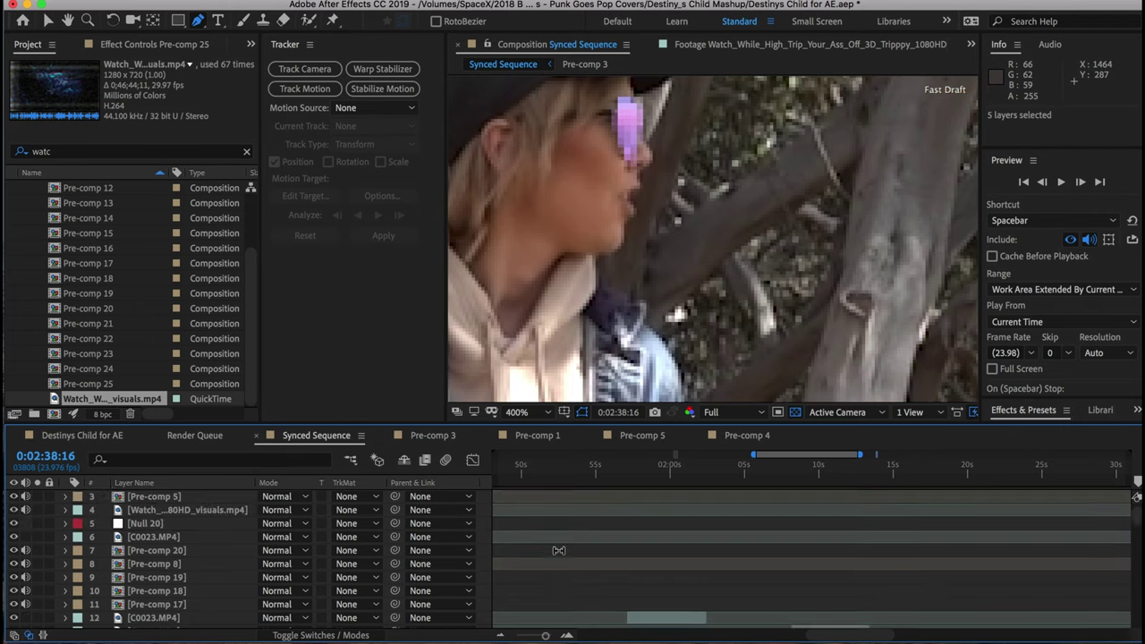
{"action": "left_click", "coordinate": [154, 564]}
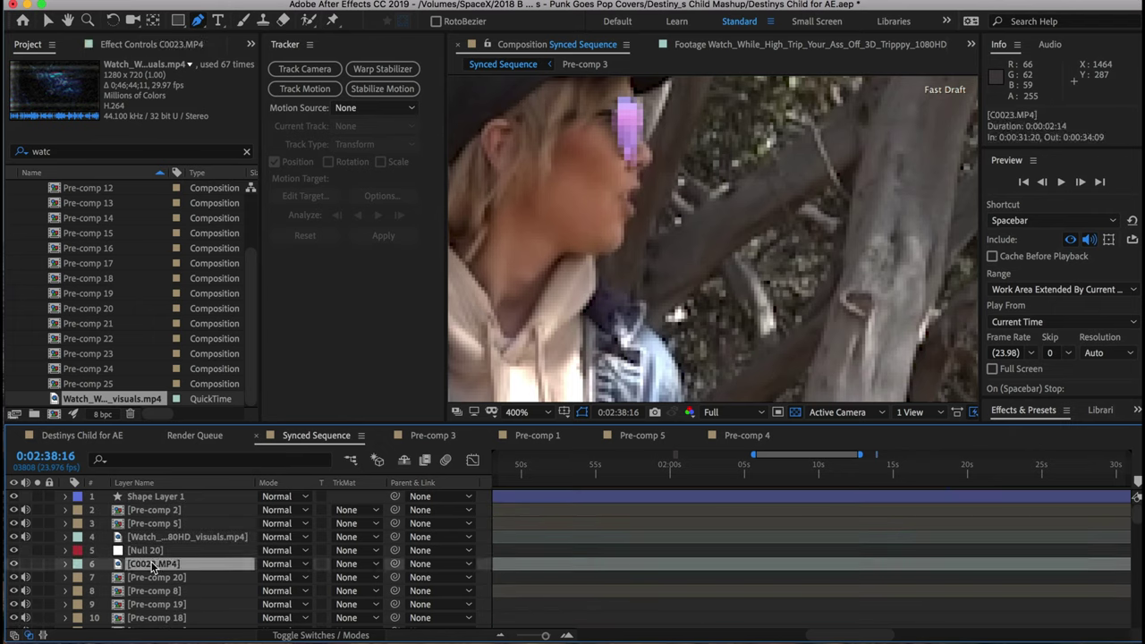
{"action": "left_click", "coordinate": [163, 536], "text": "shift"}
{"action": "right_click", "coordinate": [163, 541]}
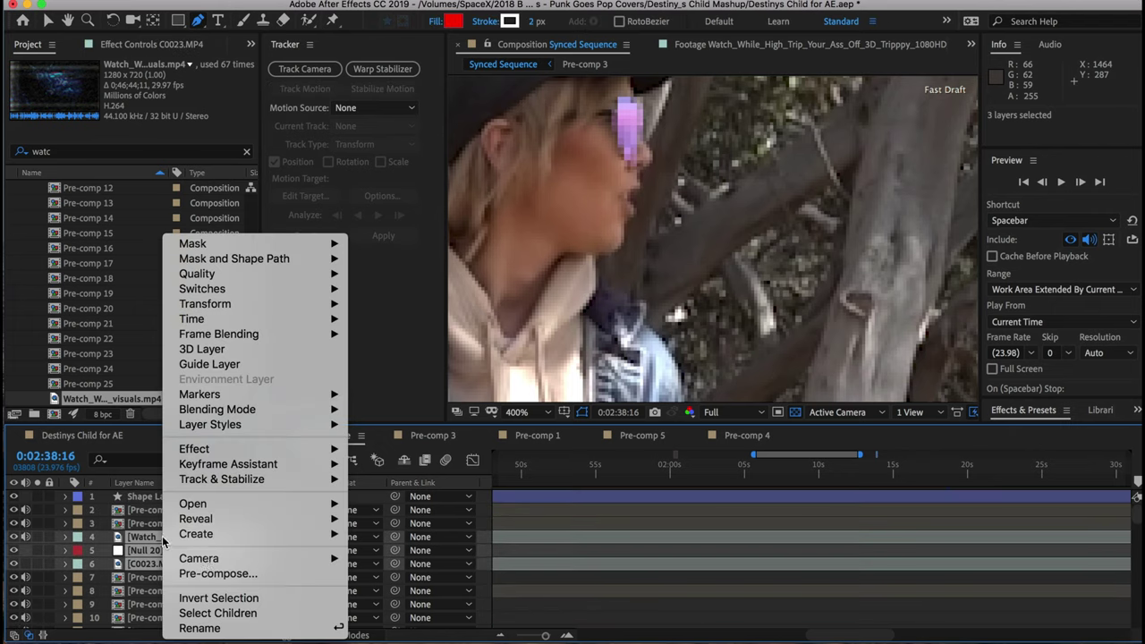
{"action": "left_click", "coordinate": [219, 574]}
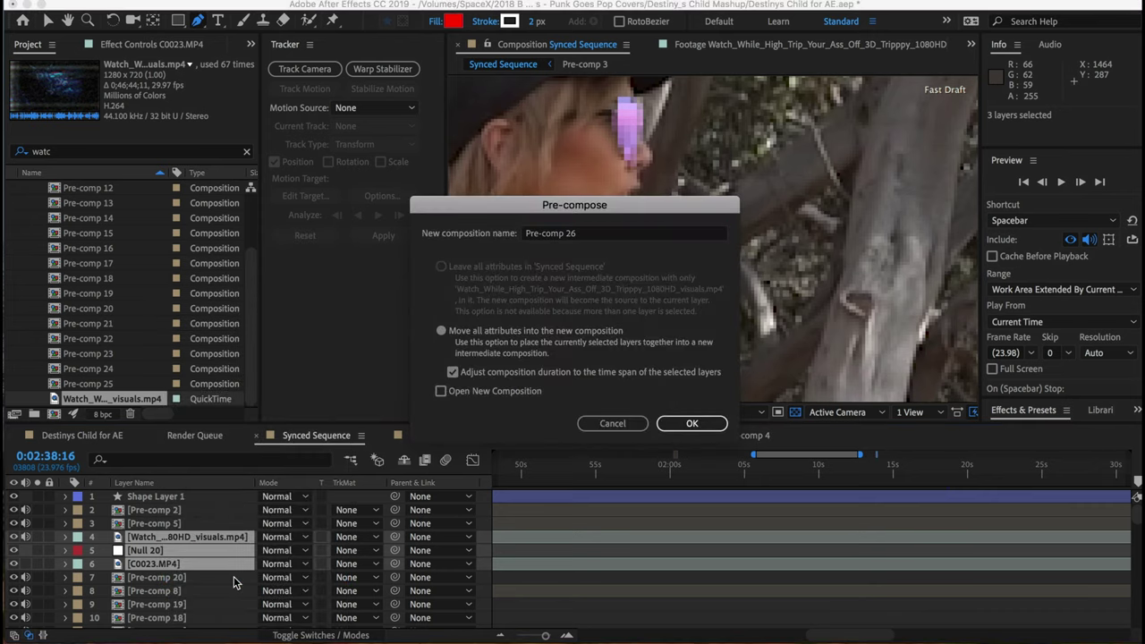
{"action": "key", "text": "Return"}
Pre-compose Null 6 together with the C0020.MP4 clip directly below it in the layer stack
{"action": "scroll", "coordinate": [190, 536], "scroll_direction": "down", "scroll_amount": 7}
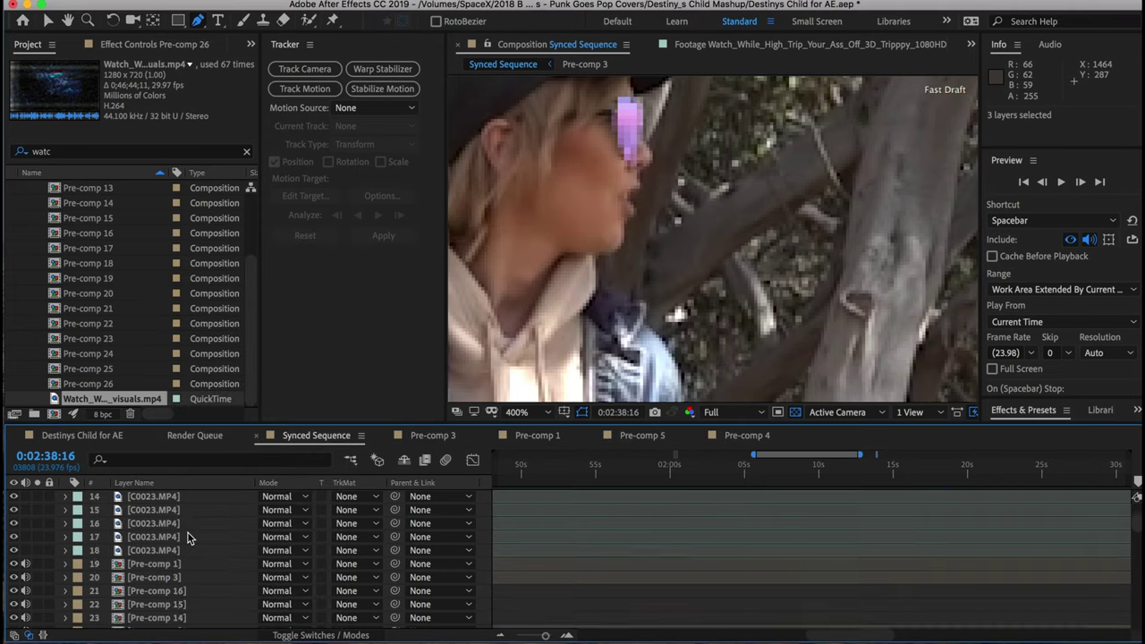
{"action": "scroll", "coordinate": [188, 537], "scroll_direction": "down", "scroll_amount": 7}
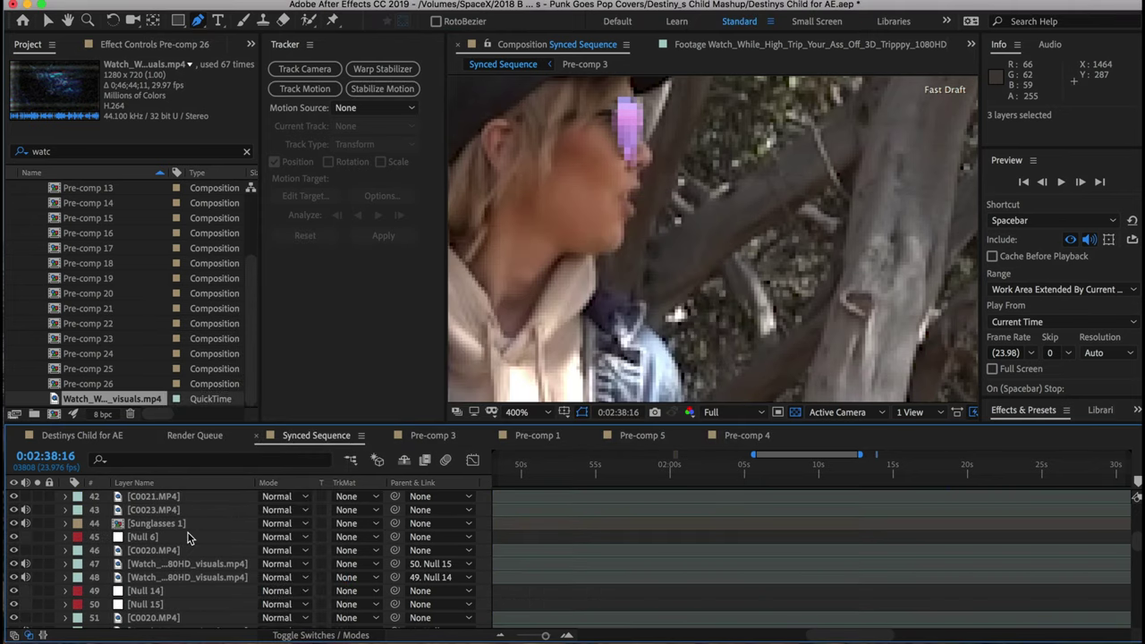
{"action": "left_click", "coordinate": [193, 539]}
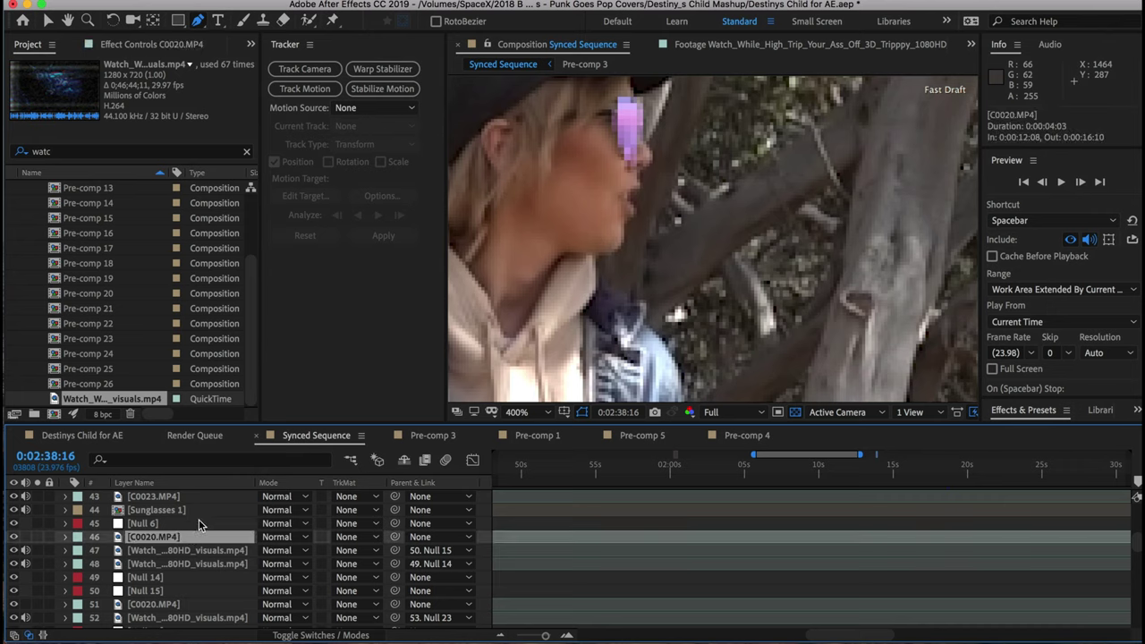
{"action": "left_click", "coordinate": [198, 525]}
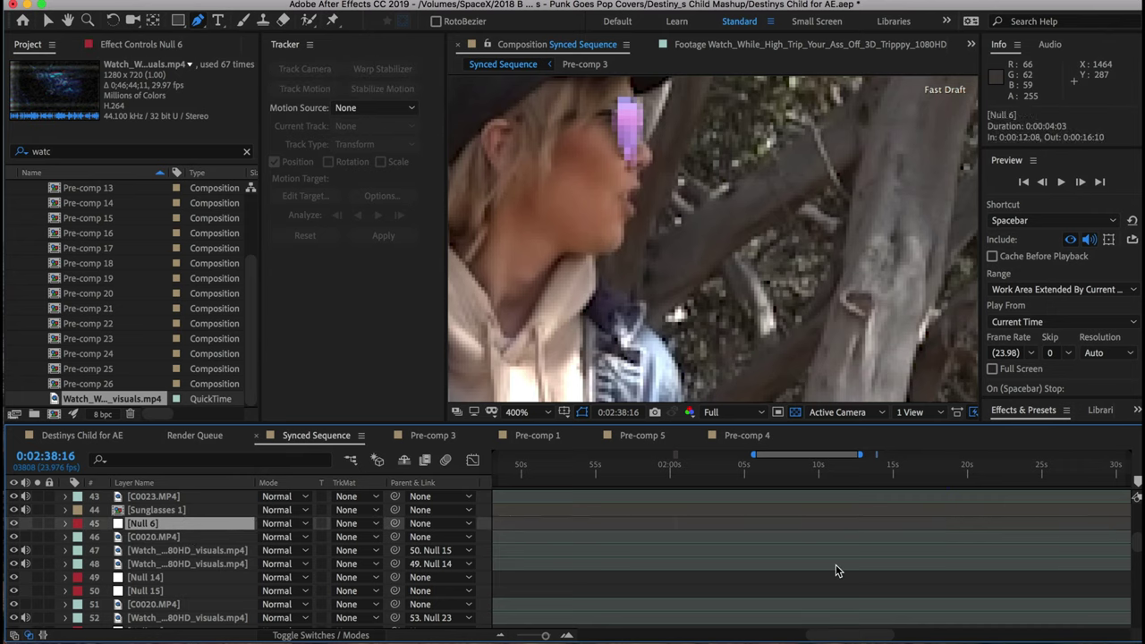
{"action": "key", "text": "semicolon"}
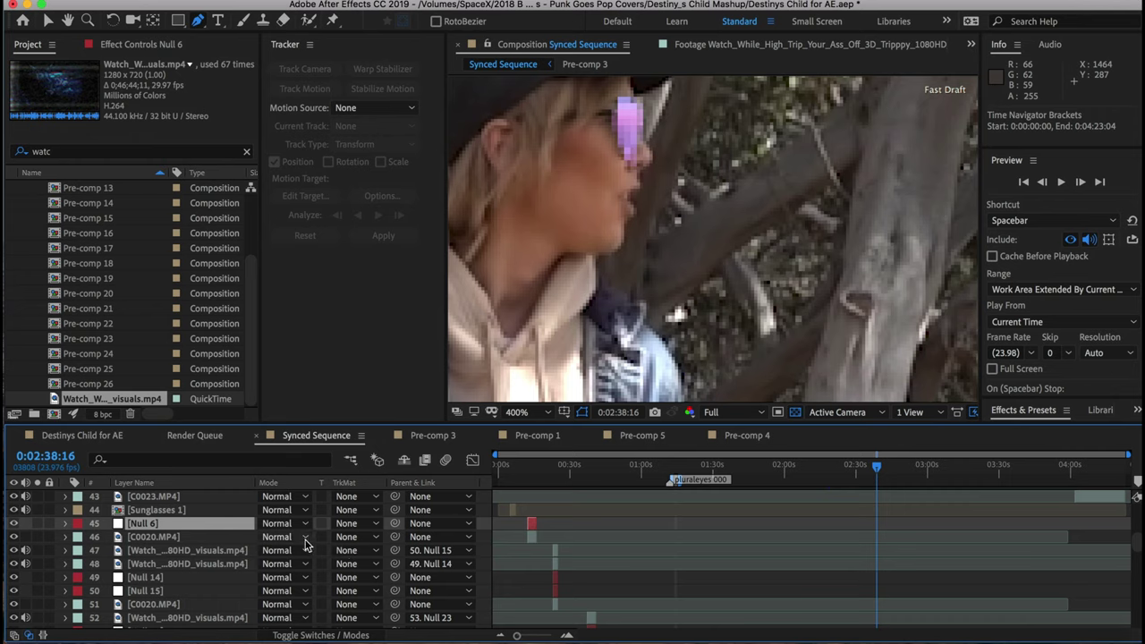
{"action": "left_click", "coordinate": [201, 538], "text": "shift"}
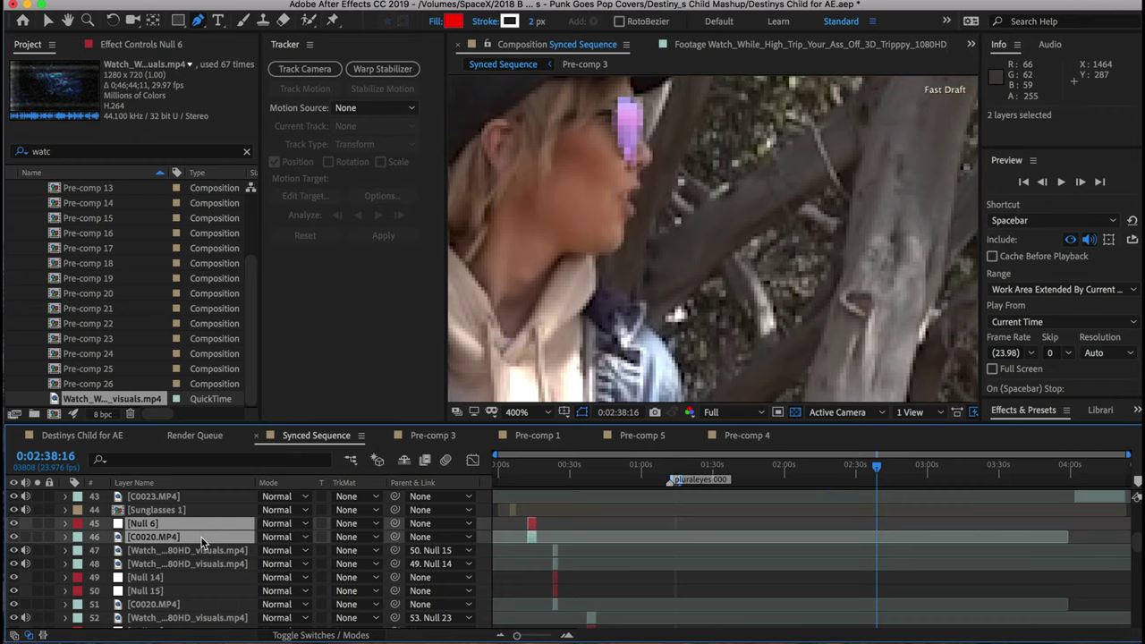
{"action": "right_click", "coordinate": [201, 539]}
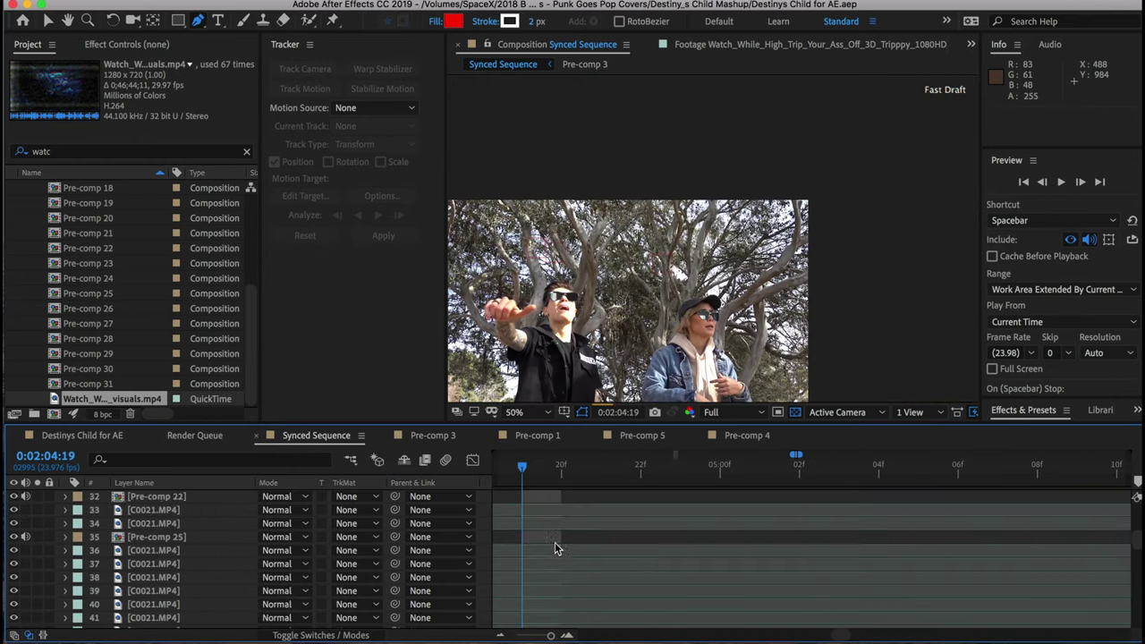
Expand the C0020.MP4 clip at 0:02:04:19 and mute the audio of Pre-comp 23 and Pre-comp 24 around it
{"action": "left_click", "coordinate": [554, 539]}
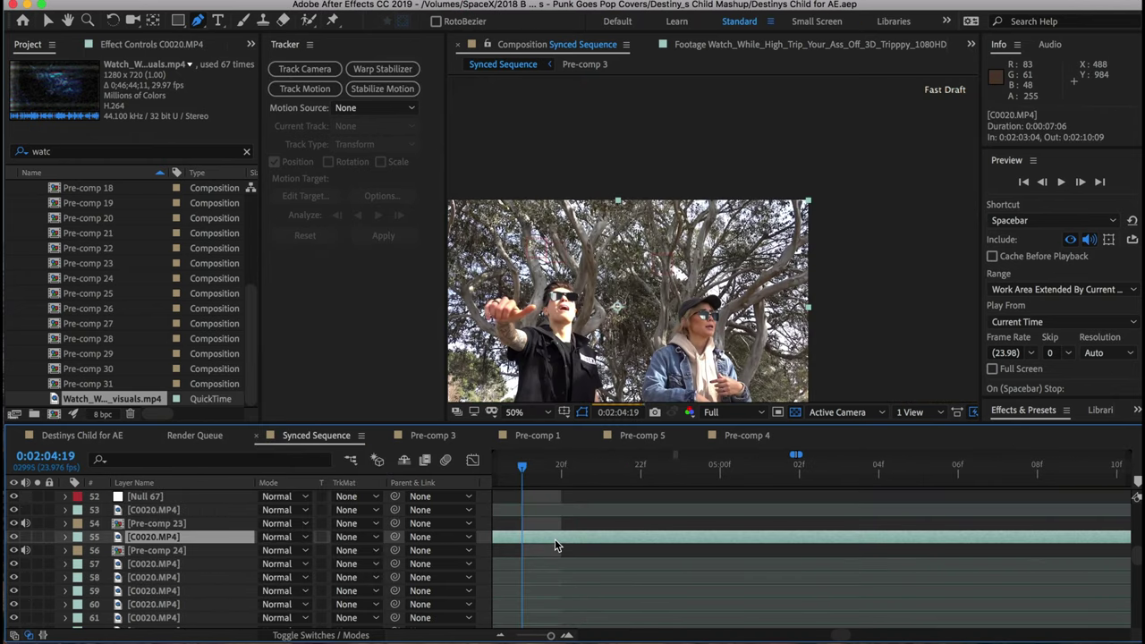
{"action": "scroll", "coordinate": [537, 357], "scroll_direction": "up", "scroll_amount": 1}
{"action": "scroll", "coordinate": [474, 344], "scroll_direction": "down", "scroll_amount": 3}
{"action": "left_click", "coordinate": [65, 537]}
{"action": "left_click", "coordinate": [25, 577]}
{"action": "left_click", "coordinate": [25, 523]}
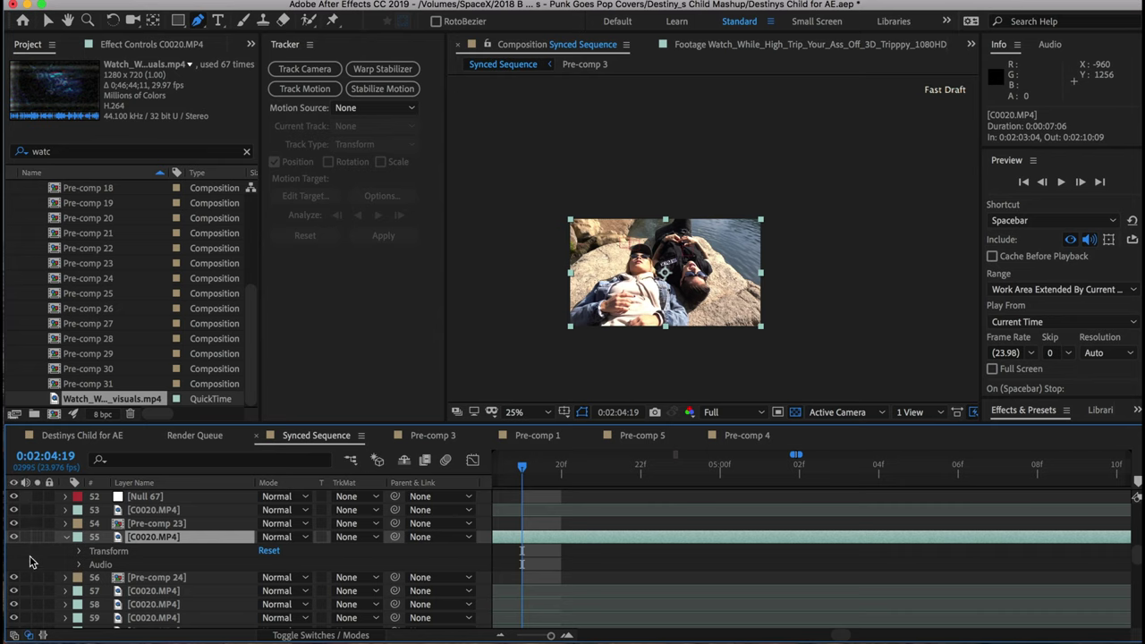
Add a null above the C0020.MP4 clip and place a position track point on the sunglasses' outer corner of the upside-down person
{"action": "right_click", "coordinate": [30, 561]}
{"action": "left_click", "coordinate": [282, 561]}
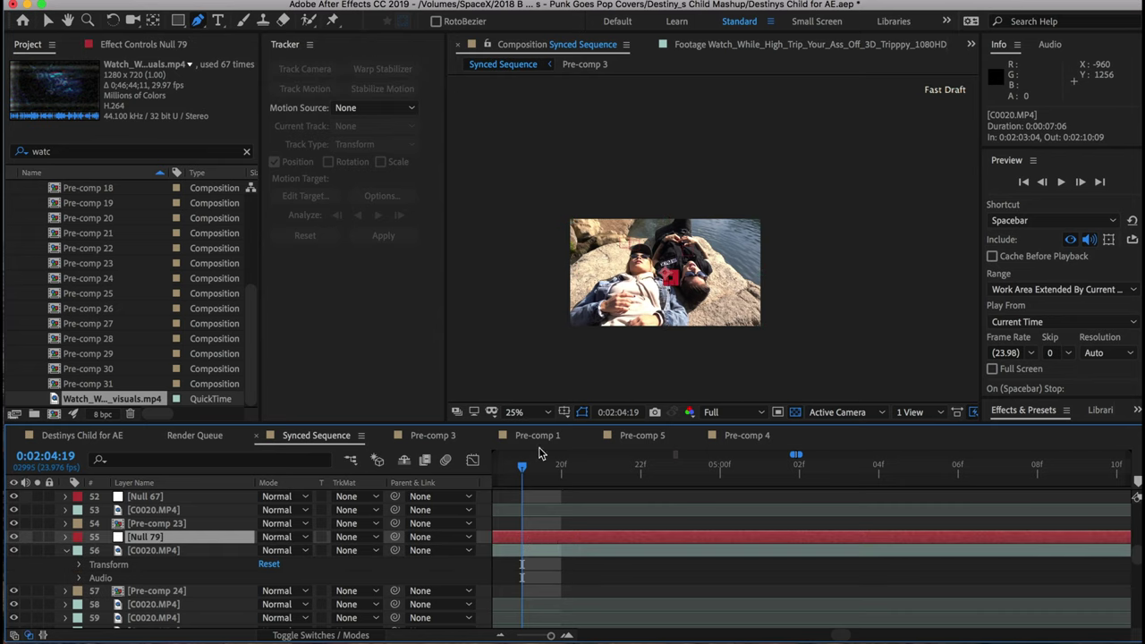
{"action": "left_click", "coordinate": [536, 550]}
{"action": "left_click", "coordinate": [304, 89]}
{"action": "mouse_move", "coordinate": [713, 210]}
{"action": "left_mouse_down"}
{"action": "mouse_move", "coordinate": [874, 236]}
{"action": "mouse_move", "coordinate": [713, 210]}
{"action": "left_mouse_up"}
{"action": "scroll", "coordinate": [874, 237], "scroll_direction": "up", "scroll_amount": 1}
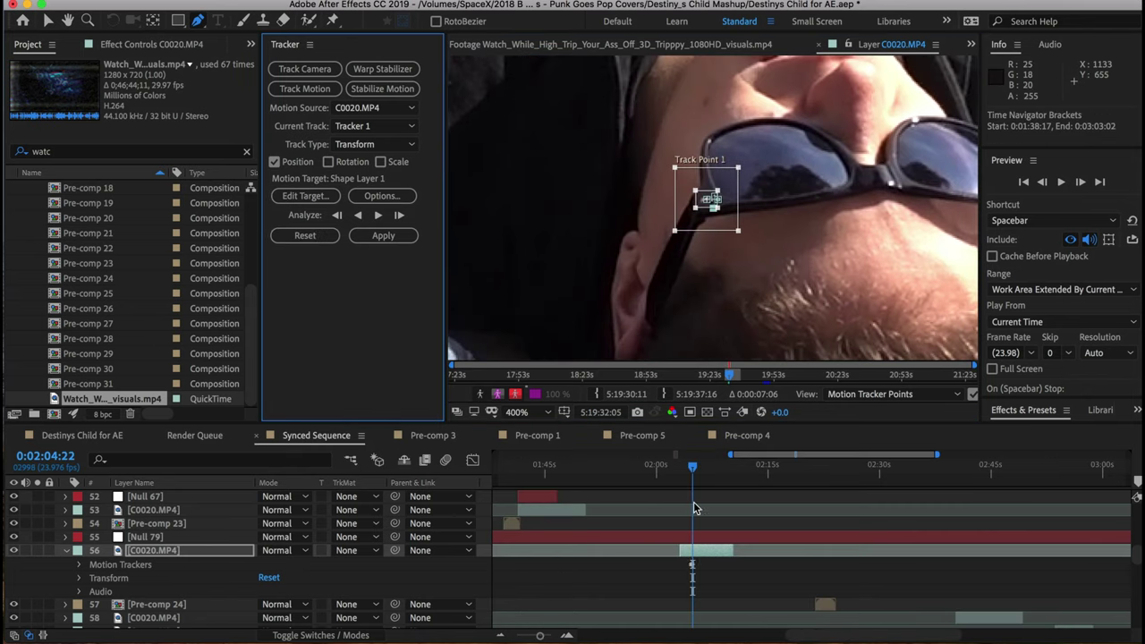
Analyze the sunglasses corner track forward to 0:02:08:04, stepping frame by frame where the motion is fast
{"action": "left_click", "coordinate": [398, 215]}
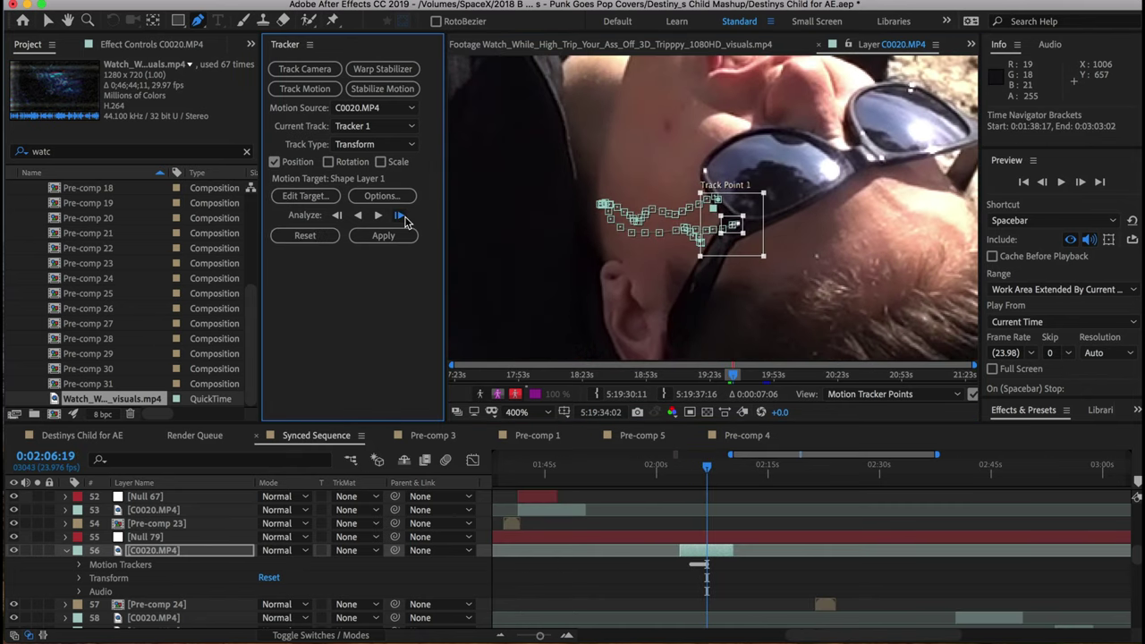
{"action": "left_click", "coordinate": [380, 219]}
{"action": "scroll", "coordinate": [720, 466], "scroll_direction": "up", "scroll_amount": 7}
{"action": "left_click", "coordinate": [721, 466]}
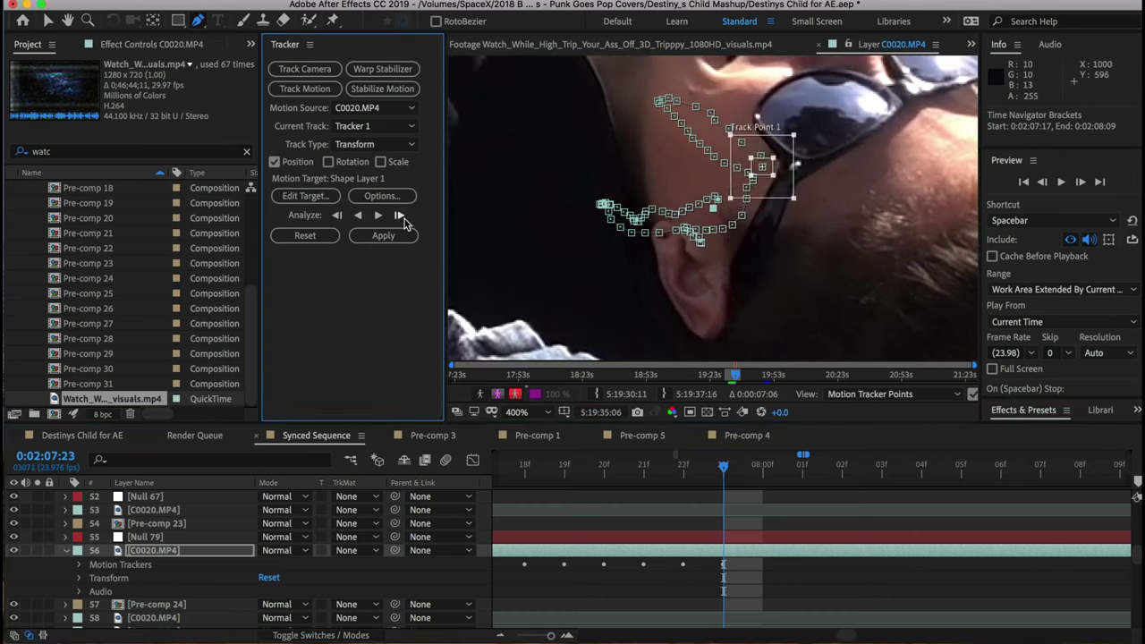
{"action": "left_click_drag", "start_coordinate": [939, 226], "coordinate": [938, 224]}
{"action": "scroll", "coordinate": [966, 527], "scroll_direction": "down", "scroll_amount": 7}
{"action": "scroll", "coordinate": [966, 528], "scroll_direction": "up", "scroll_amount": 8}
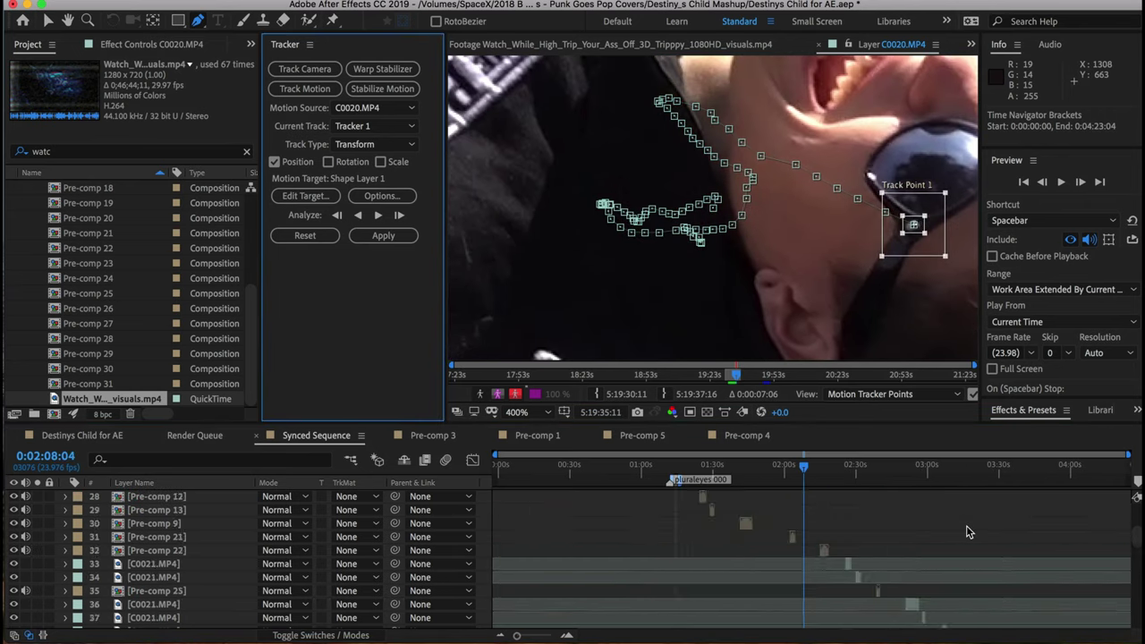
Set Null 79 as the motion target of Tracker 1 and apply the tracking data
{"action": "scroll", "coordinate": [874, 564], "scroll_direction": "down", "scroll_amount": 8}
{"action": "left_click", "coordinate": [313, 199]}
{"action": "left_click", "coordinate": [590, 293]}
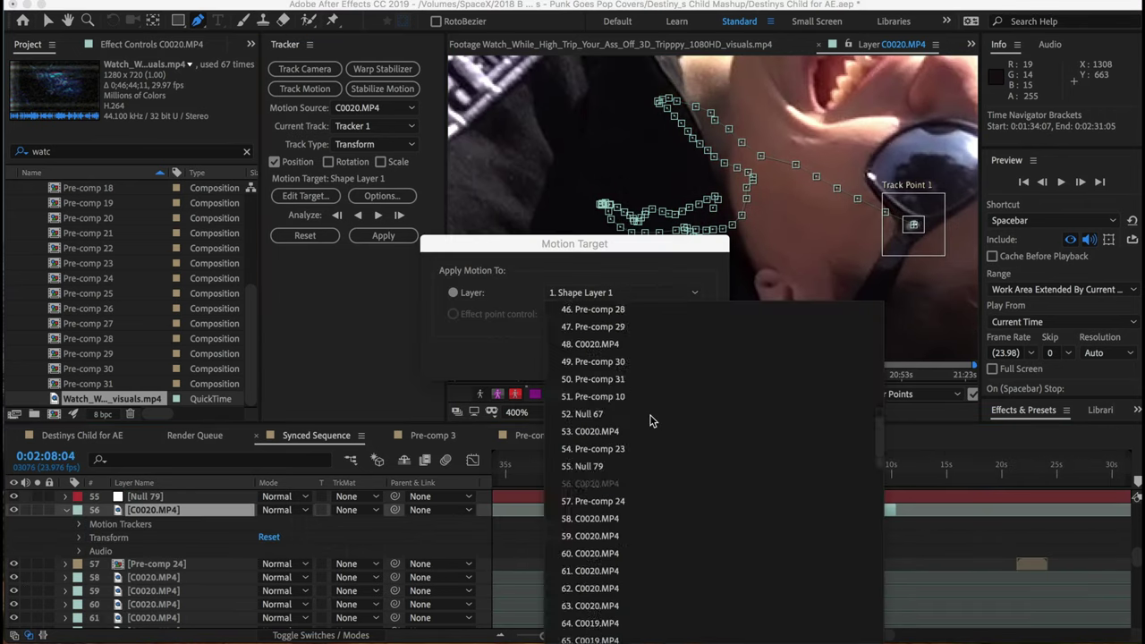
{"action": "left_click", "coordinate": [644, 420]}
{"action": "left_click", "coordinate": [677, 361]}
{"action": "left_click", "coordinate": [382, 236]}
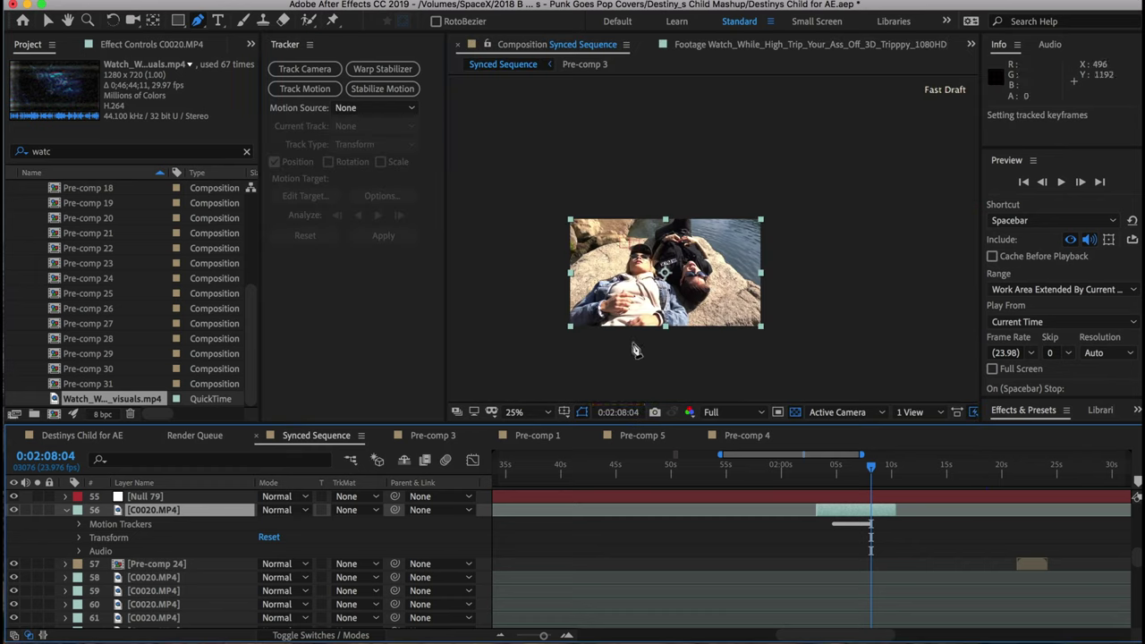
Trim Null 79 to span 0:02:03:04 to 0:02:08:04 in the timeline
{"action": "left_click_drag", "start_coordinate": [870, 466], "coordinate": [766, 472]}
{"action": "key", "text": "equal"}
{"action": "key", "text": "equal"}
{"action": "key", "text": "equal"}
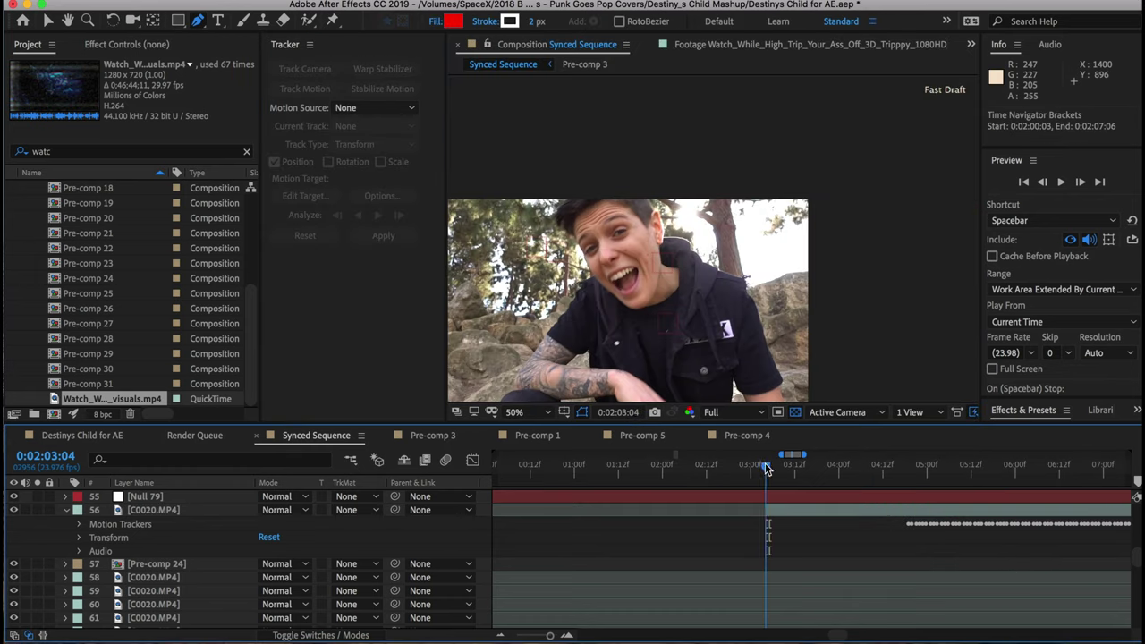
{"action": "scroll", "coordinate": [794, 518], "scroll_direction": "up", "scroll_amount": 10}
Motion-track the sunglasses bridge of the person in the cap in C0020.MP4 up to 0:02:08:04 with a second tracker
{"action": "left_click", "coordinate": [913, 470]}
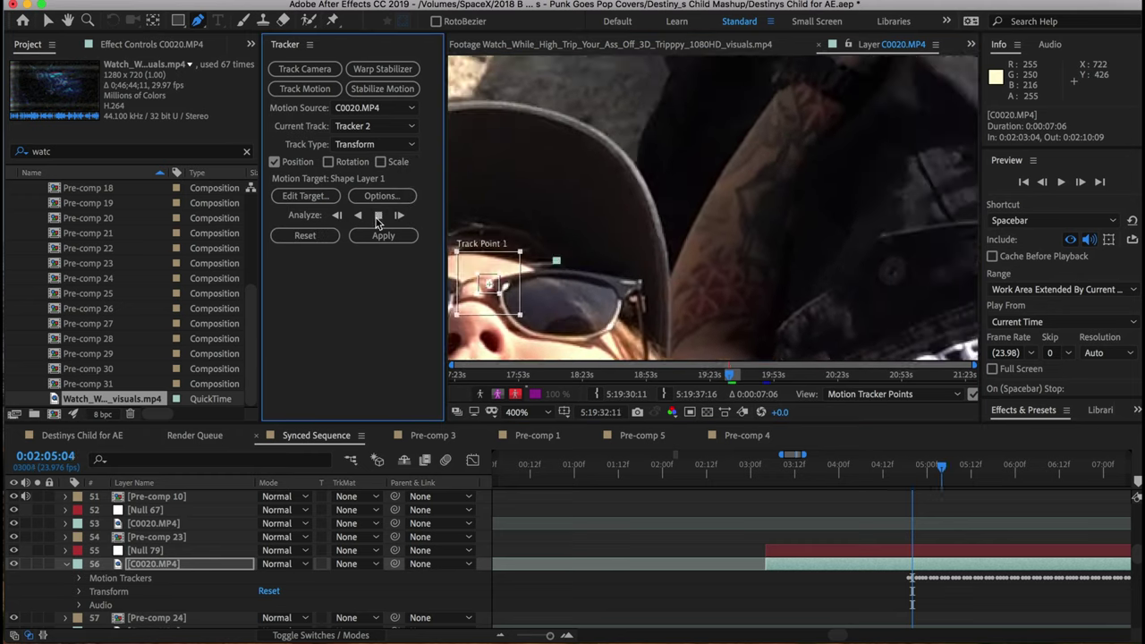
{"action": "scroll", "coordinate": [918, 575], "scroll_direction": "right", "scroll_amount": 3}
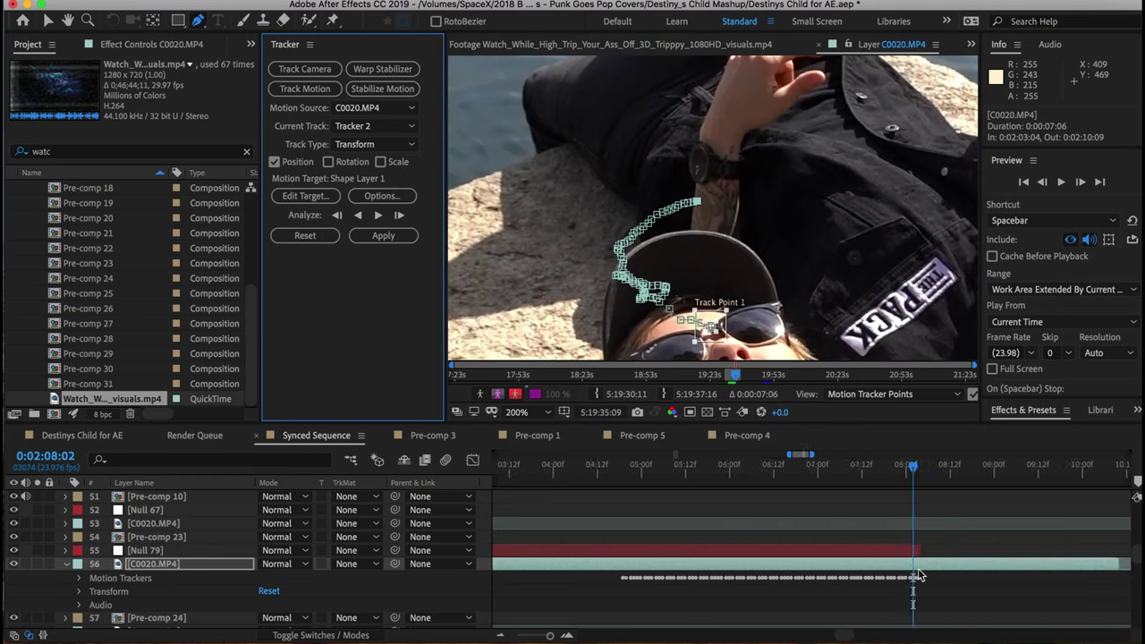
{"action": "key", "text": "equal"}
{"action": "key", "text": "equal"}
{"action": "key", "text": "equal"}
{"action": "key", "text": "equal"}
{"action": "left_click_drag", "start_coordinate": [750, 467], "coordinate": [793, 467]}
{"action": "left_click_drag", "start_coordinate": [760, 349], "coordinate": [737, 211]}
{"action": "key", "text": "period"}
{"action": "left_click", "coordinate": [780, 564]}
{"action": "key", "text": "Page_Down"}
Add another null above the C0020.MP4 clip, split it at 0:02:08:04 and delete the part after the cut
{"action": "key", "text": "minus"}
{"action": "key", "text": "minus"}
{"action": "key", "text": "minus"}
{"action": "key", "text": "minus"}
{"action": "key", "text": "minus"}
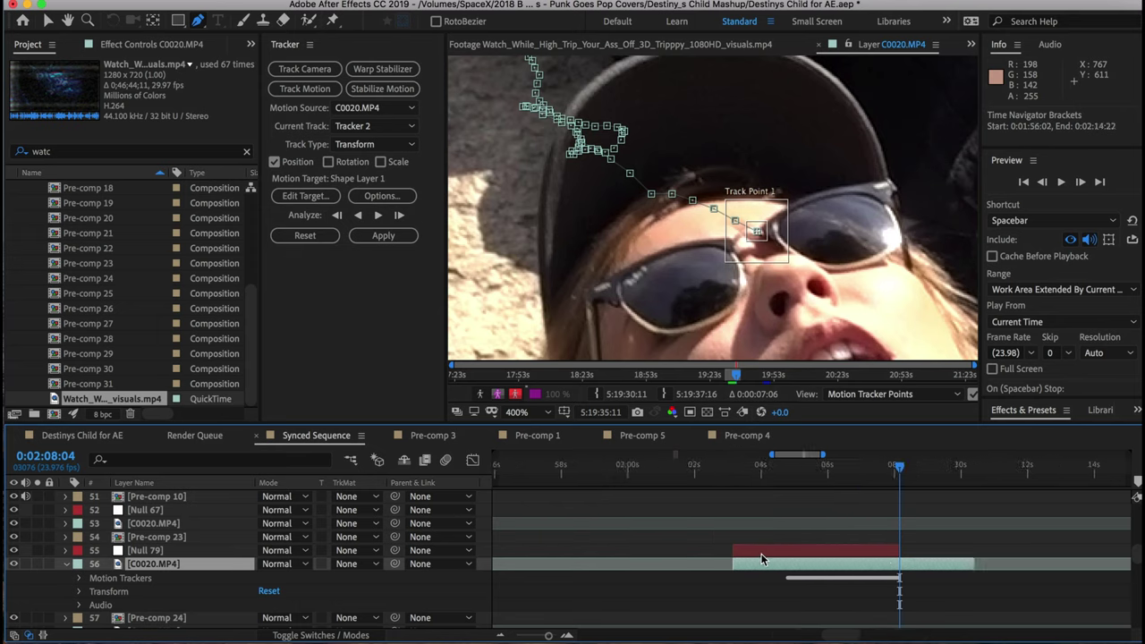
{"action": "scroll", "coordinate": [761, 557], "scroll_direction": "up", "scroll_amount": 3}
{"action": "right_click", "coordinate": [51, 597]}
{"action": "left_click", "coordinate": [271, 555]}
{"action": "scroll", "coordinate": [687, 570], "scroll_direction": "right", "scroll_amount": 4}
{"action": "key", "text": "super+shift+d"}
{"action": "key", "text": "Delete"}
Trim the start of Null 80 to 0:02:04:16
{"action": "left_click", "coordinate": [694, 577]}
{"action": "left_click", "coordinate": [913, 485]}
{"action": "key", "text": "alt+bracketleft"}
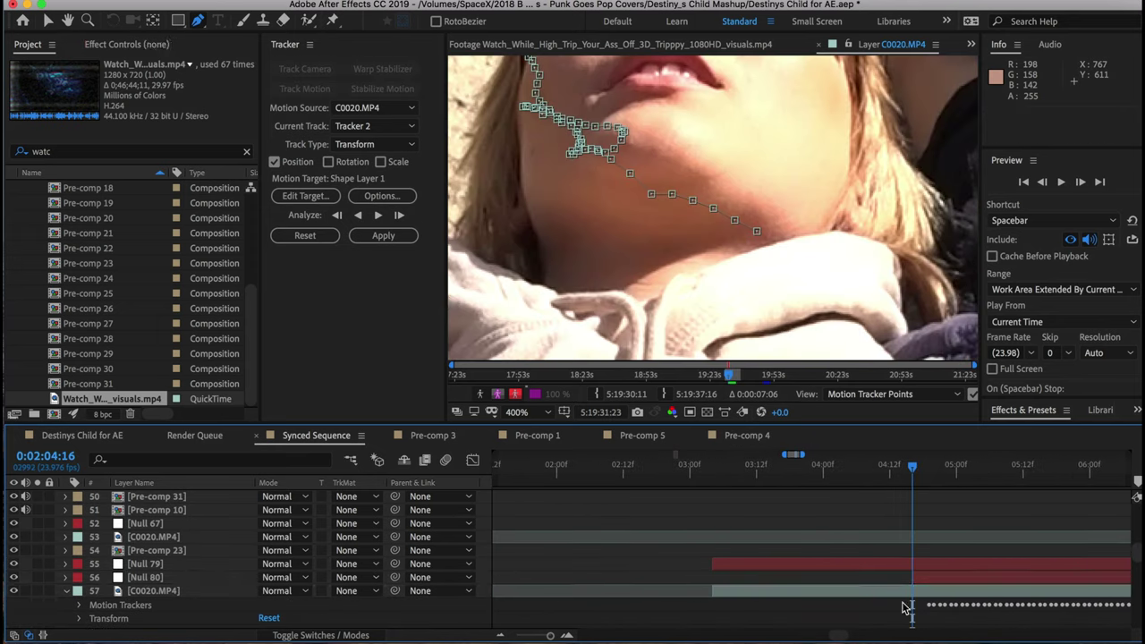
Set Null 80 as the motion target of Tracker 2 on the C0020.MP4 clip and apply the tracking data
{"action": "left_click", "coordinate": [906, 591]}
{"action": "left_click", "coordinate": [305, 196]}
{"action": "left_click", "coordinate": [627, 291]}
{"action": "scroll", "coordinate": [670, 465], "scroll_direction": "down", "scroll_amount": 10}
{"action": "left_click", "coordinate": [671, 508]}
{"action": "left_click", "coordinate": [688, 364]}
{"action": "left_click", "coordinate": [383, 235]}
{"action": "key", "text": "Return"}
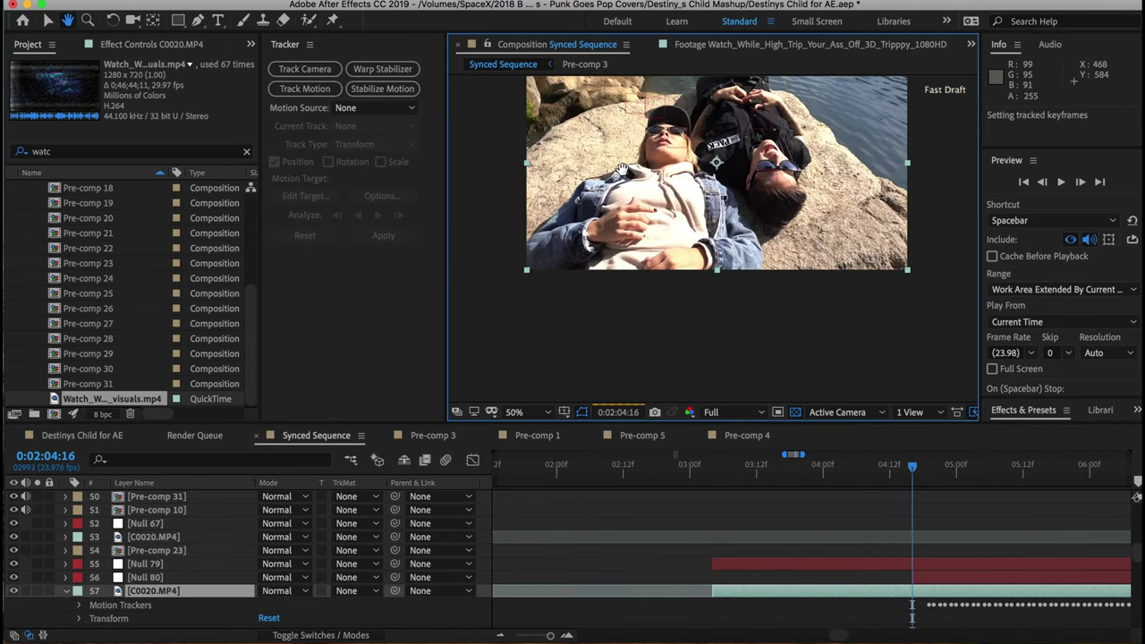
Place the psychedelic visuals footage in the timeline between Null 79 and Null 80
{"action": "left_click_drag", "start_coordinate": [111, 398], "coordinate": [774, 575]}
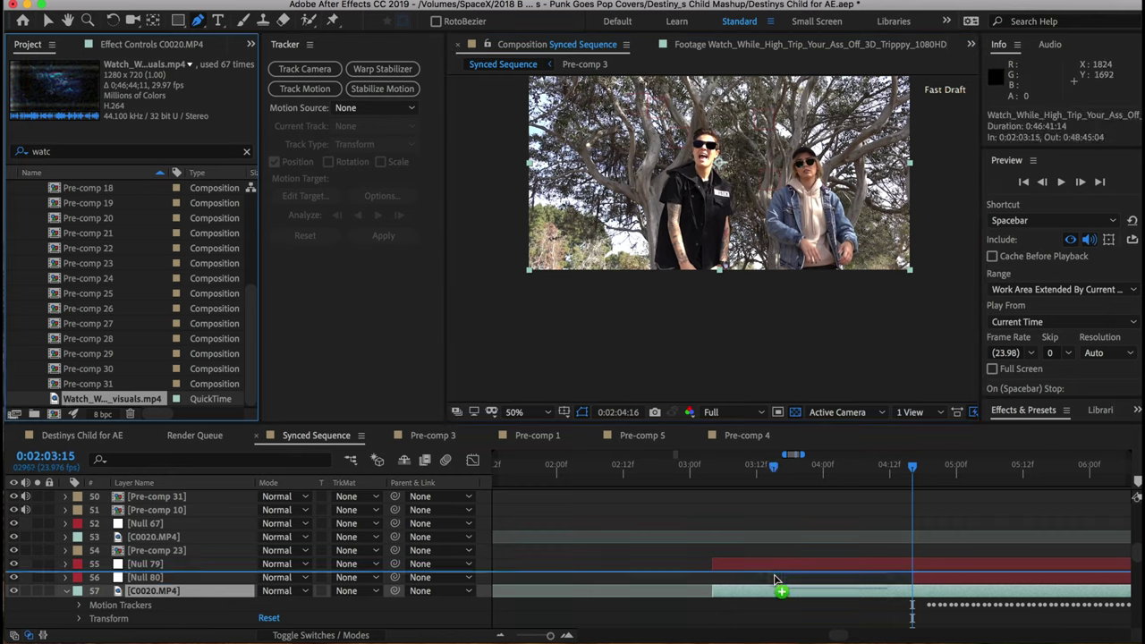
{"action": "scroll", "coordinate": [932, 598], "scroll_direction": "up", "scroll_amount": 4}
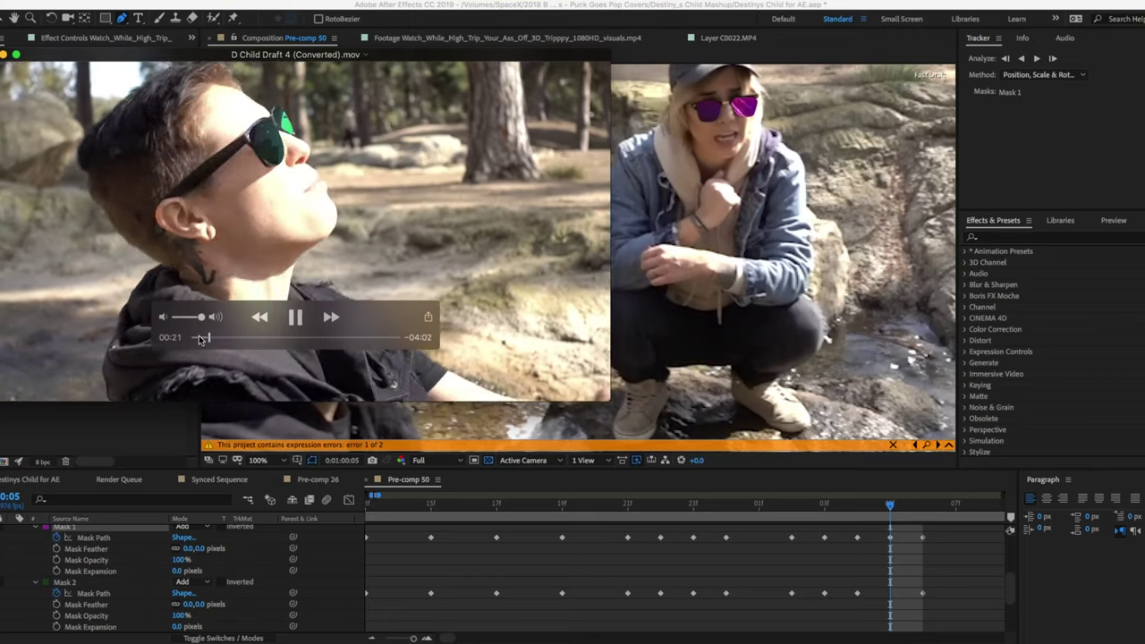
Pause the draft video, return to Pre-comp 50 in After Effects and adjust Mask 2 on the foreground person's lens from 0:01:00:05
{"action": "key", "text": "space"}
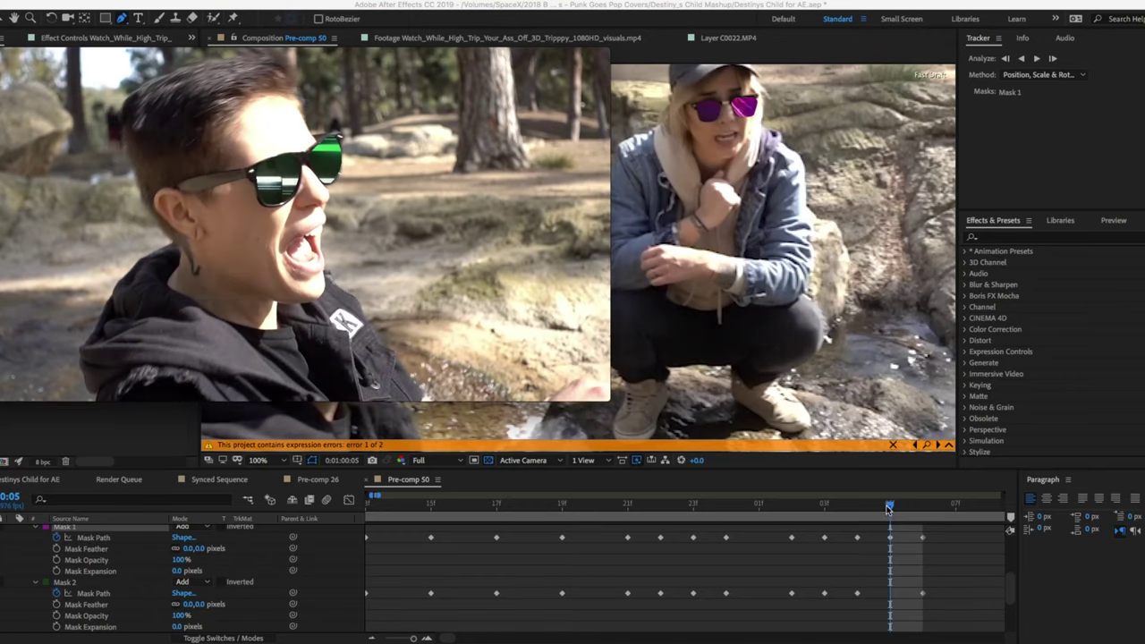
{"action": "left_click", "coordinate": [888, 508]}
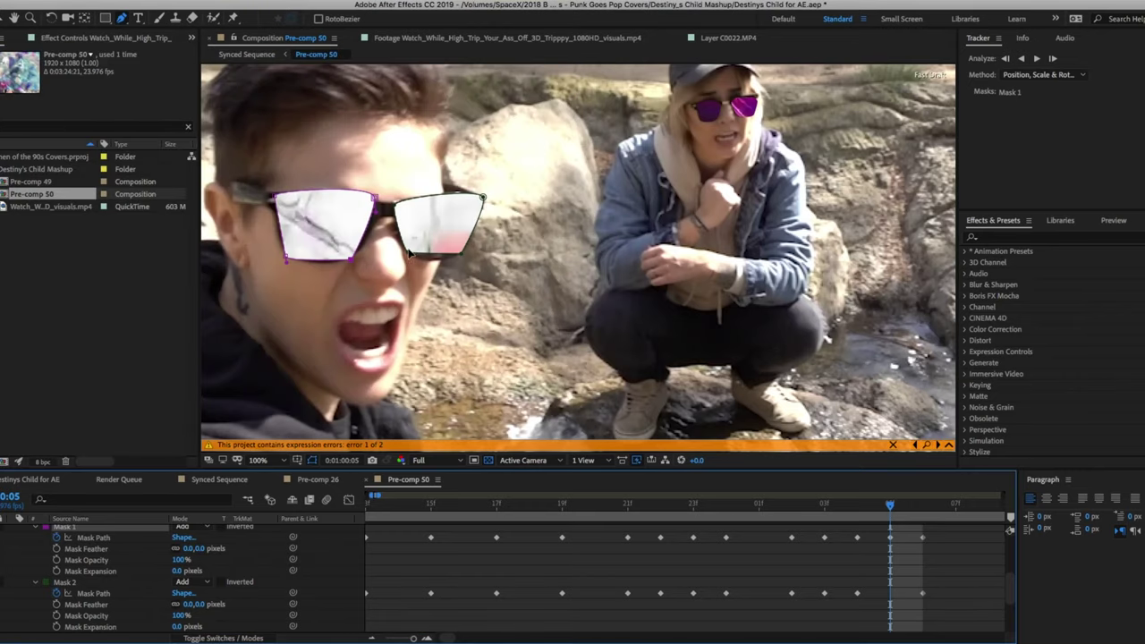
{"action": "left_click", "coordinate": [411, 258]}
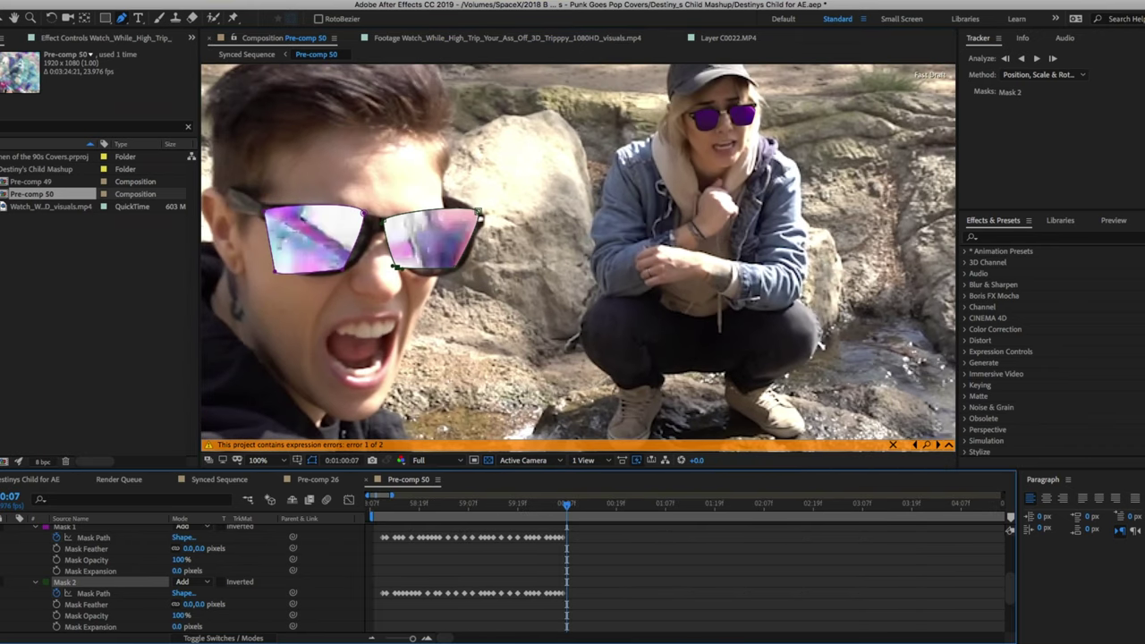
Switch to QuickTime Player and scrub D Child Draft 4 (Converted).mov to about 00:27 to examine the finished lens effects
{"action": "key", "text": "super+Tab"}
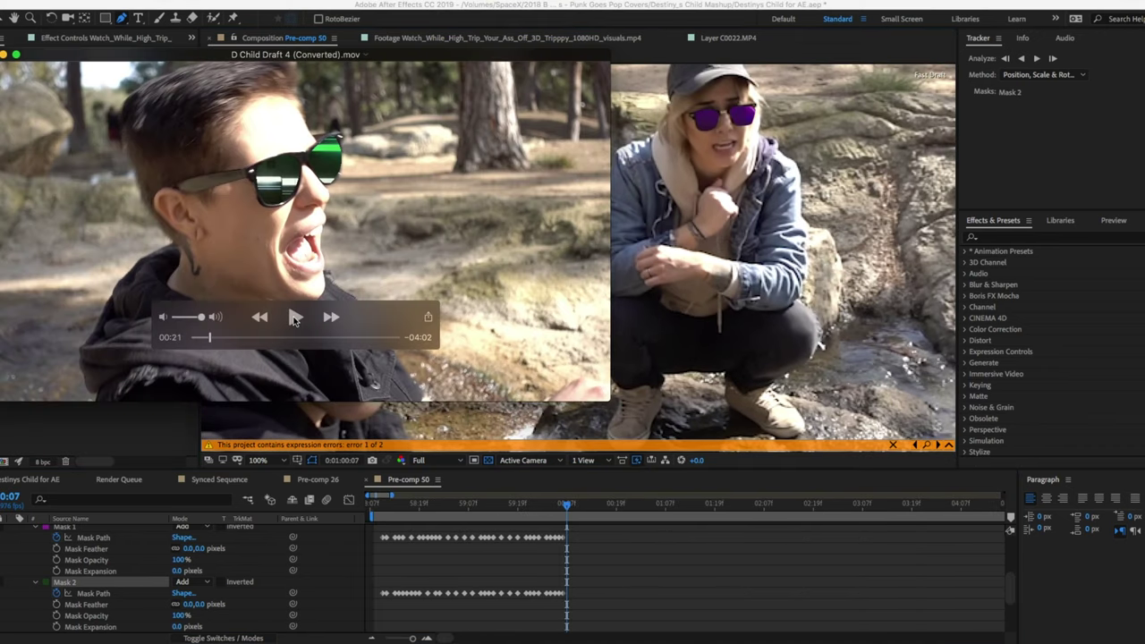
{"action": "left_click", "coordinate": [295, 318]}
{"action": "left_click", "coordinate": [294, 319]}
{"action": "mouse_move", "coordinate": [212, 338]}
{"action": "left_mouse_down"}
{"action": "mouse_move", "coordinate": [169, 336]}
{"action": "mouse_move", "coordinate": [213, 337]}
{"action": "left_mouse_up"}
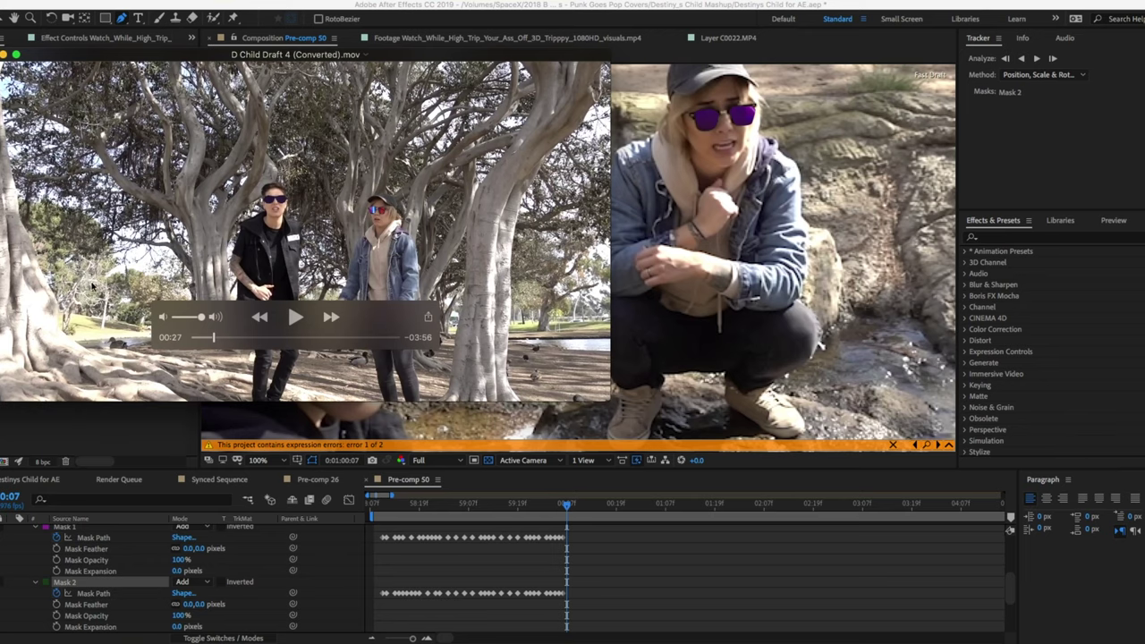
Return to After Effects and keyframe Mask 1 and Mask 2 on the foreground lenses at 0:01:00:10
{"action": "key", "text": "super+Tab"}
{"action": "key", "text": "="}
{"action": "key", "text": "="}
{"action": "key", "text": "="}
{"action": "left_click", "coordinate": [682, 506]}
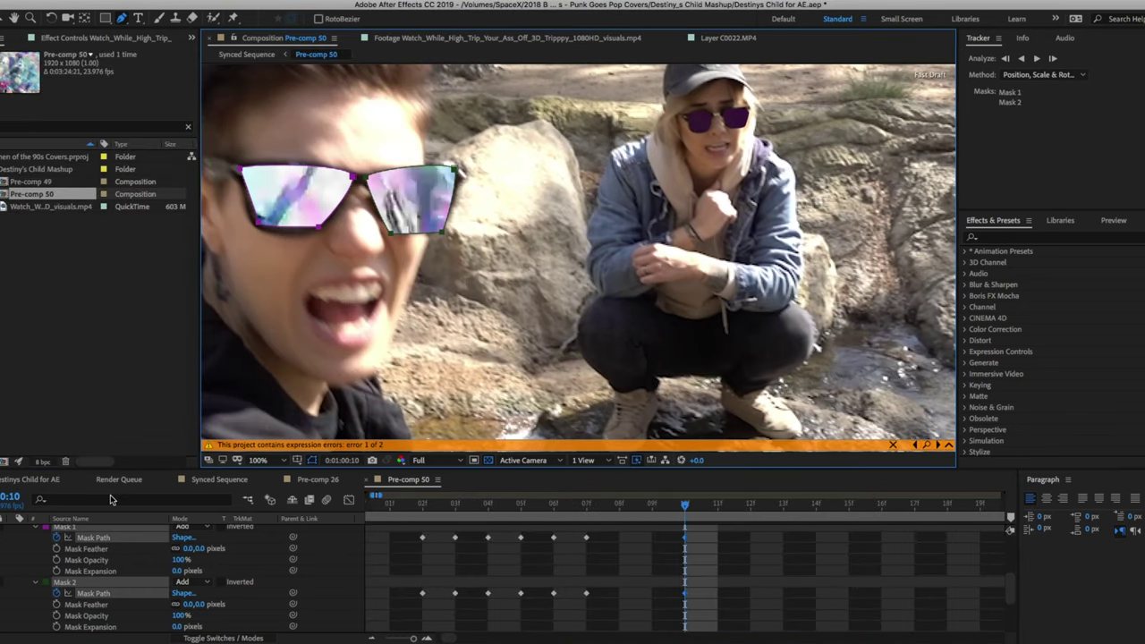
Check the draft video in QuickTime Player, return to After Effects and reshape both lens masks at 0:01:00:09
{"action": "scroll", "coordinate": [132, 543], "scroll_direction": "down", "scroll_amount": 1}
{"action": "left_click", "coordinate": [642, 506]}
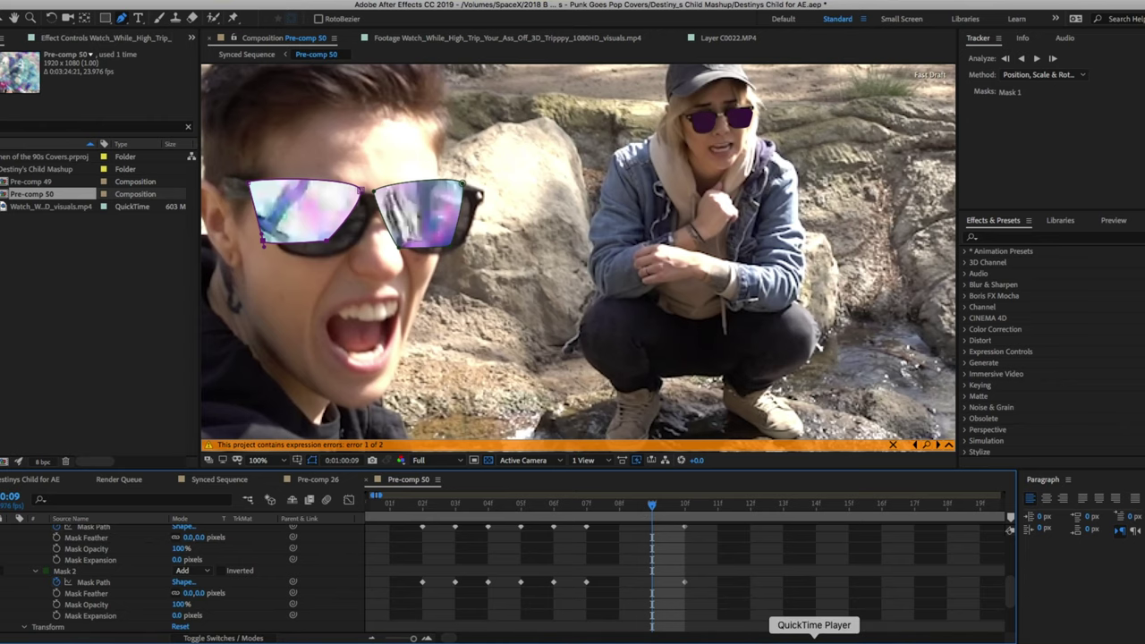
{"action": "left_click", "coordinate": [814, 637]}
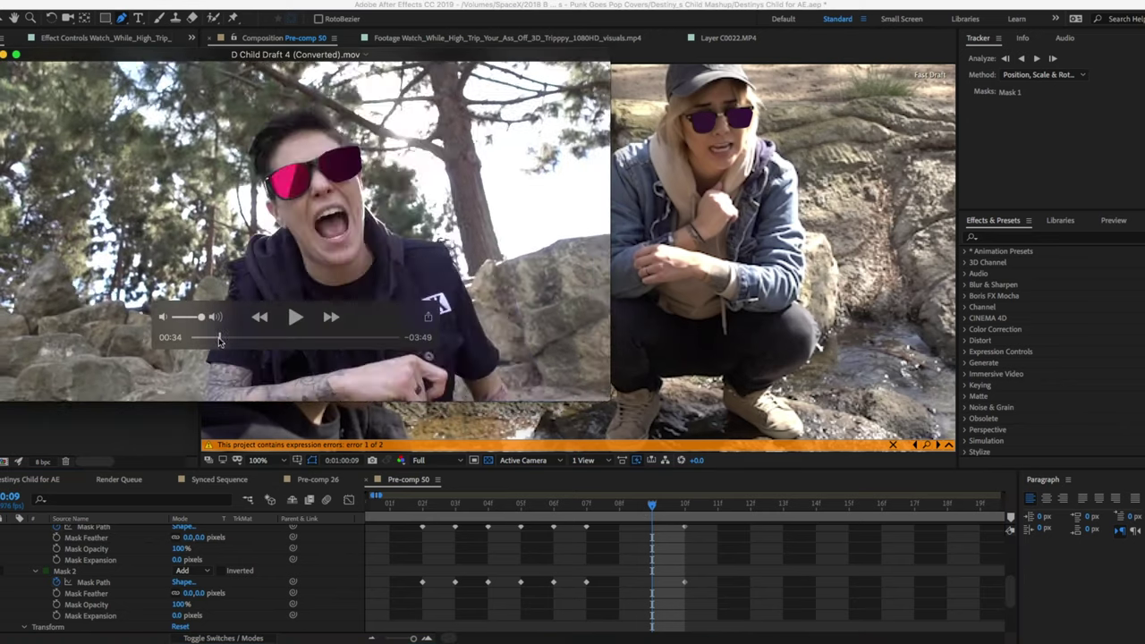
{"action": "key", "text": "super+Tab"}
{"action": "left_click_drag", "start_coordinate": [452, 214], "coordinate": [461, 220]}
{"action": "left_click", "coordinate": [113, 527]}
{"action": "left_click", "coordinate": [414, 196]}
{"action": "left_click_drag", "start_coordinate": [338, 215], "coordinate": [385, 218]}
Reshape both lens masks to fit the foreground sunglasses at 0:01:00:08 and 0:01:00:11
{"action": "left_click", "coordinate": [621, 507]}
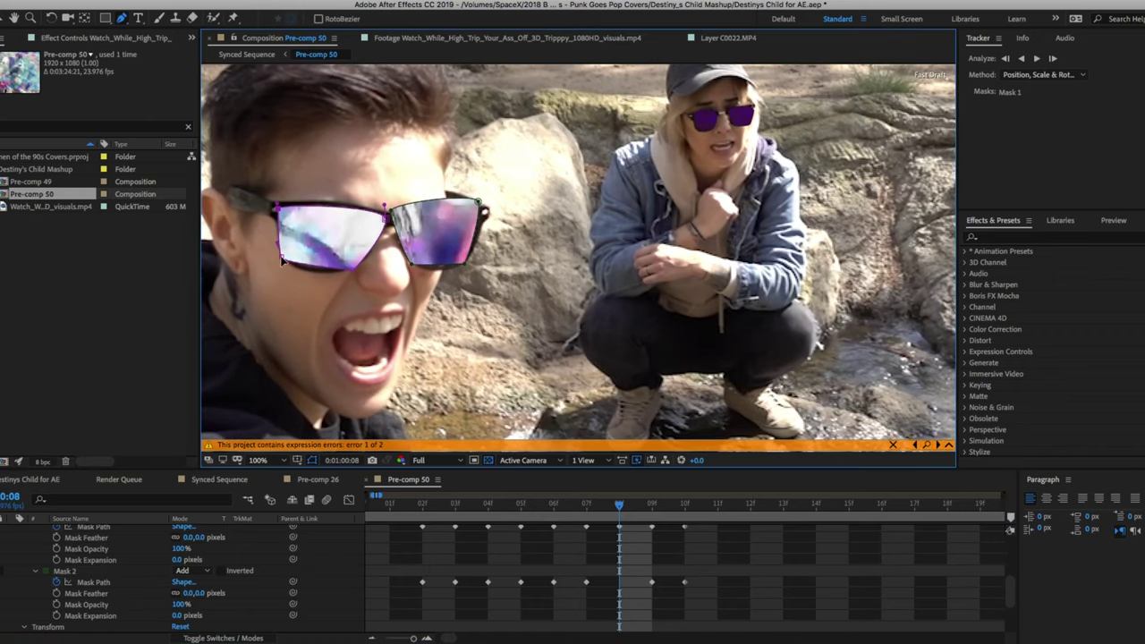
{"action": "left_click_drag", "start_coordinate": [478, 203], "coordinate": [485, 215]}
{"action": "left_click", "coordinate": [717, 507]}
{"action": "left_click_drag", "start_coordinate": [412, 264], "coordinate": [539, 267]}
{"action": "key", "text": "super+a"}
Fit both lens masks to the foreground sunglasses at 0:01:00:13 and 0:01:00:12
{"action": "left_click", "coordinate": [783, 507]}
{"action": "left_click_drag", "start_coordinate": [456, 208], "coordinate": [460, 206]}
{"action": "left_click", "coordinate": [348, 199]}
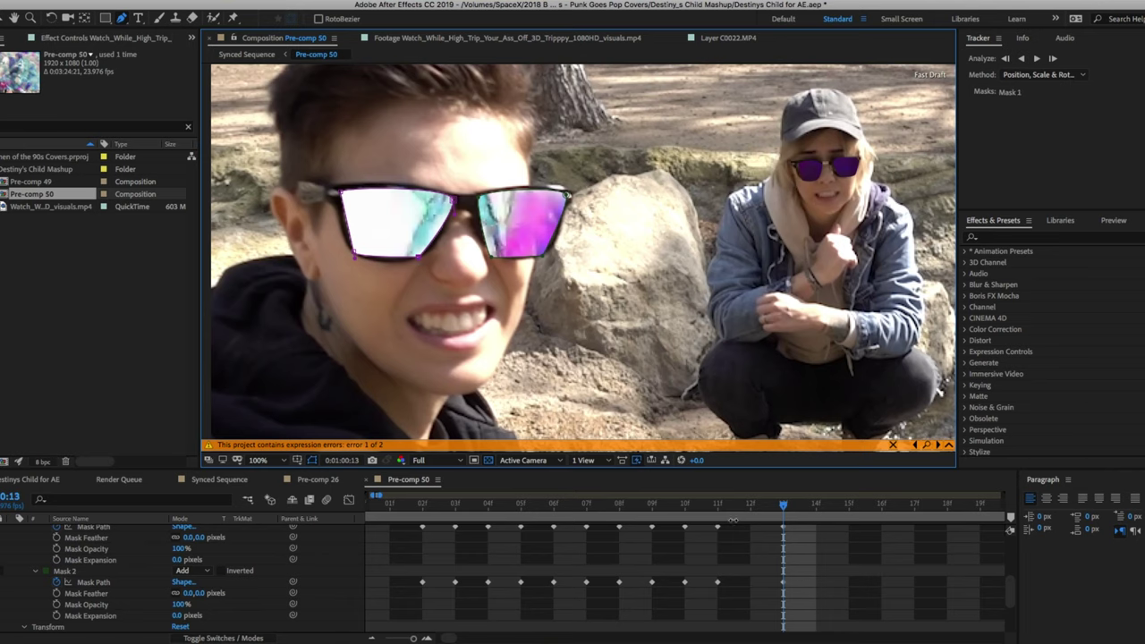
{"action": "key", "text": "Page_Up"}
{"action": "left_click_drag", "start_coordinate": [347, 199], "coordinate": [329, 186]}
{"action": "left_click_drag", "start_coordinate": [478, 201], "coordinate": [453, 187]}
Adjust the lens mask corners to match the foreground sunglasses at 0:01:00:15 and 0:01:00:14
{"action": "left_click", "coordinate": [849, 507]}
{"action": "left_click_drag", "start_coordinate": [566, 190], "coordinate": [569, 195]}
{"action": "key", "text": "Page_Up"}
{"action": "left_click_drag", "start_coordinate": [548, 258], "coordinate": [553, 264]}
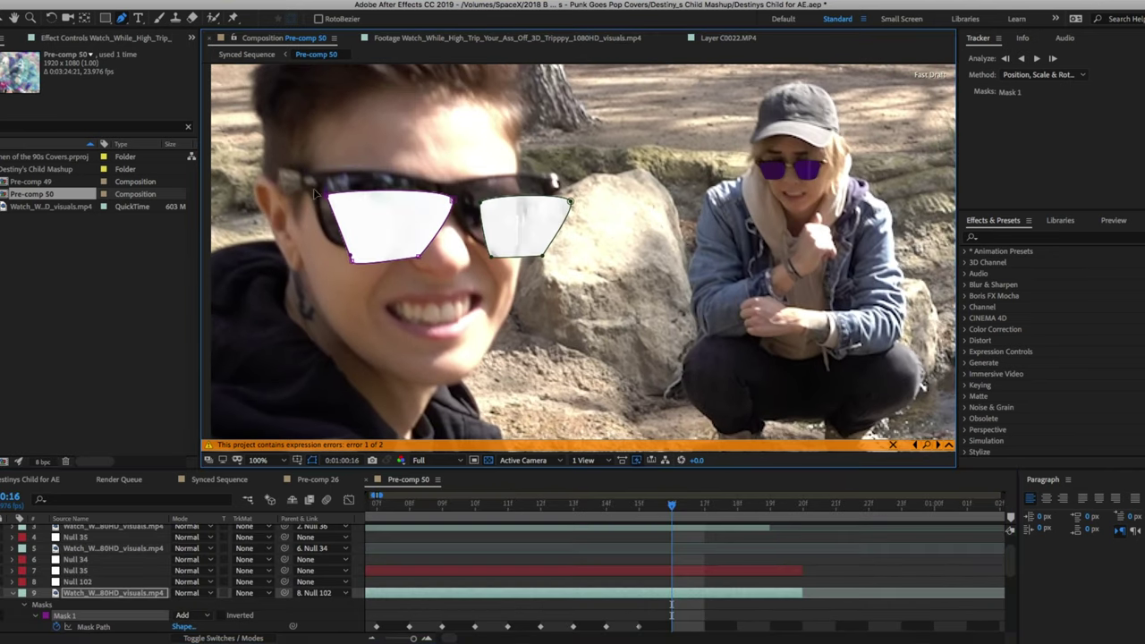
Fit both lens masks to the foreground sunglasses at 0:01:00:16 and return to the Synced Sequence composition
{"action": "left_click_drag", "start_coordinate": [333, 186], "coordinate": [308, 177]}
{"action": "left_click_drag", "start_coordinate": [565, 190], "coordinate": [576, 205]}
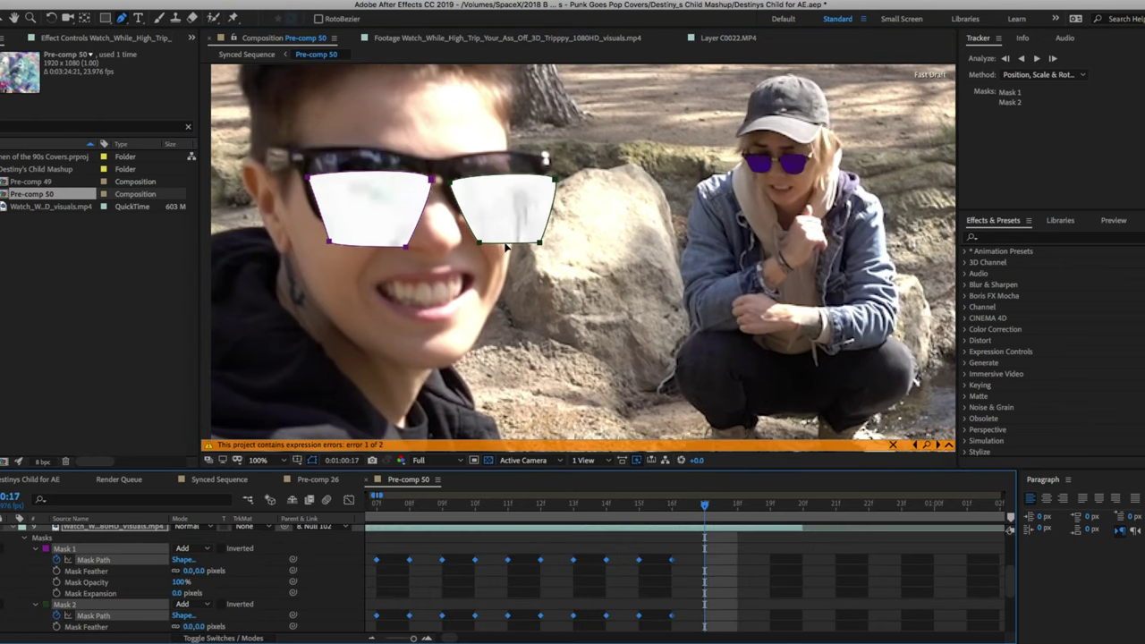
{"action": "key", "text": "Page_Down"}
{"action": "key", "text": "Page_Down"}
{"action": "left_click", "coordinate": [220, 479]}
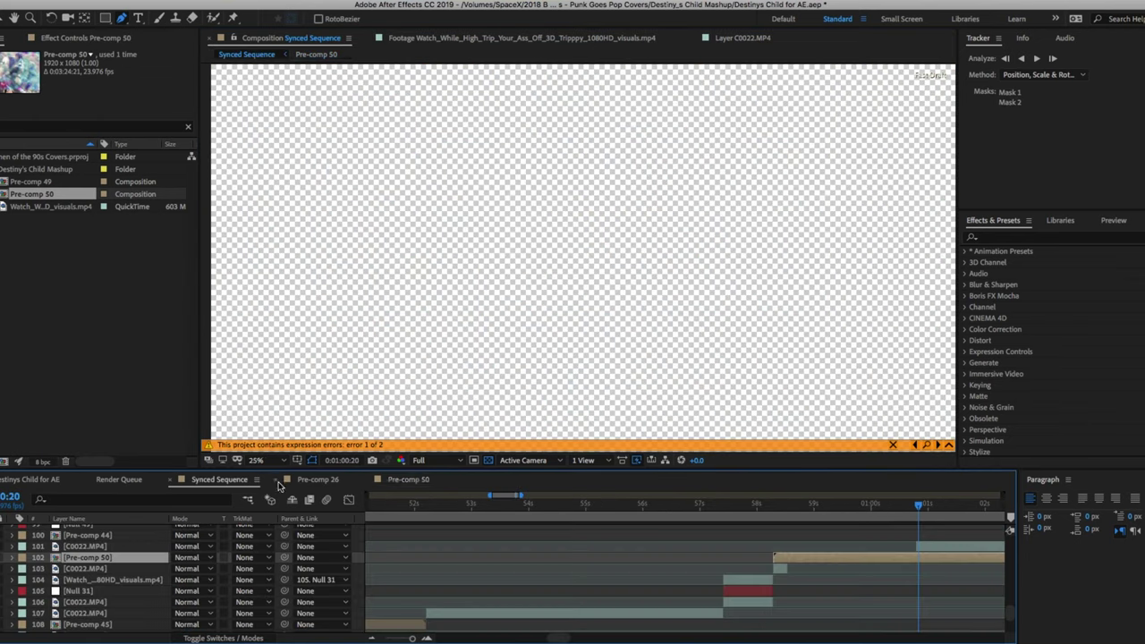
Locate and open Pre-comp 26 from the Synced Sequence and scrub through its masked sunglasses shot to 0:00:34:09
{"action": "key", "text": "minus"}
{"action": "key", "text": "minus"}
{"action": "key", "text": "minus"}
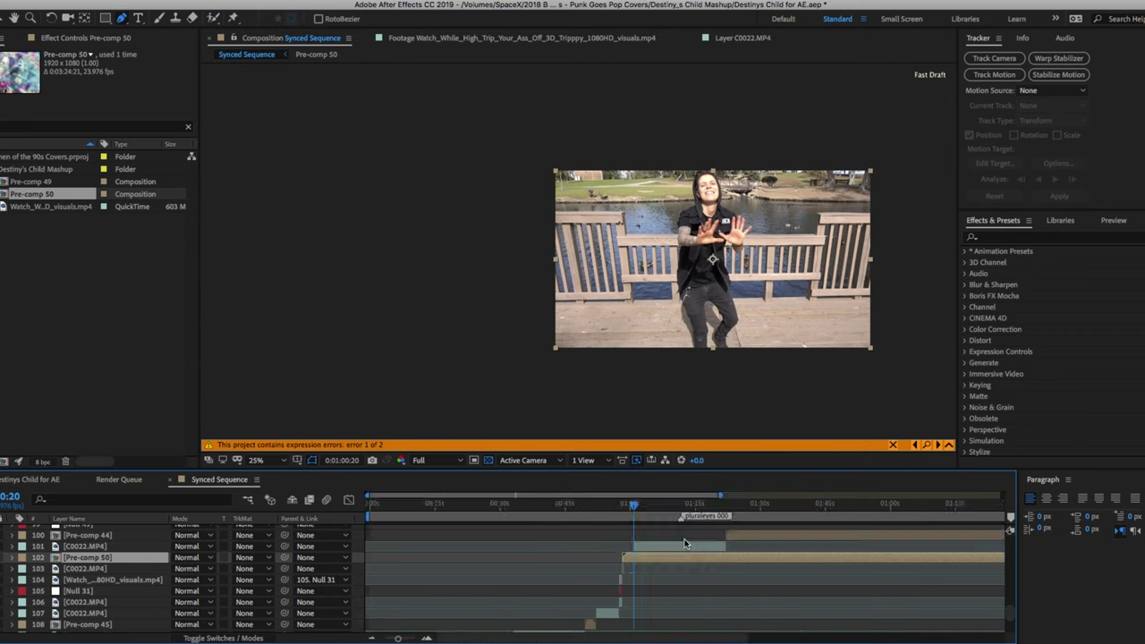
{"action": "left_click", "coordinate": [498, 503]}
{"action": "key", "text": "equal"}
{"action": "key", "text": "equal"}
{"action": "key", "text": "equal"}
{"action": "scroll", "coordinate": [685, 573], "scroll_direction": "up", "scroll_amount": 15}
{"action": "left_click", "coordinate": [813, 609]}
{"action": "scroll", "coordinate": [813, 590], "scroll_direction": "up", "scroll_amount": 5}
{"action": "left_click", "coordinate": [797, 508]}
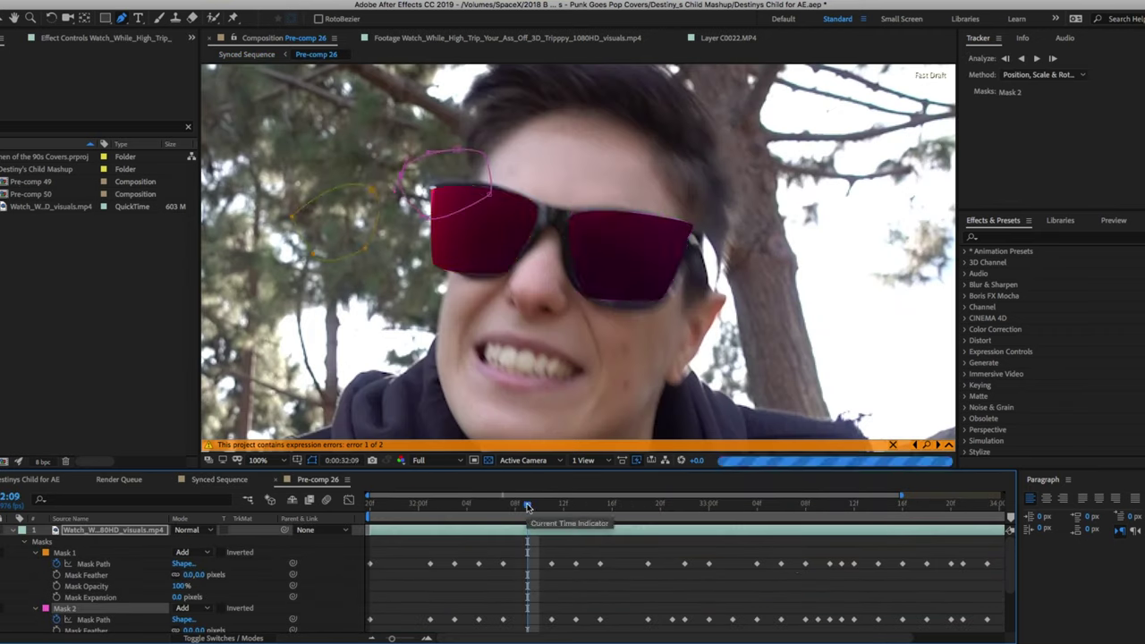
{"action": "left_click_drag", "start_coordinate": [524, 508], "coordinate": [991, 513]}
{"action": "left_click", "coordinate": [478, 174]}
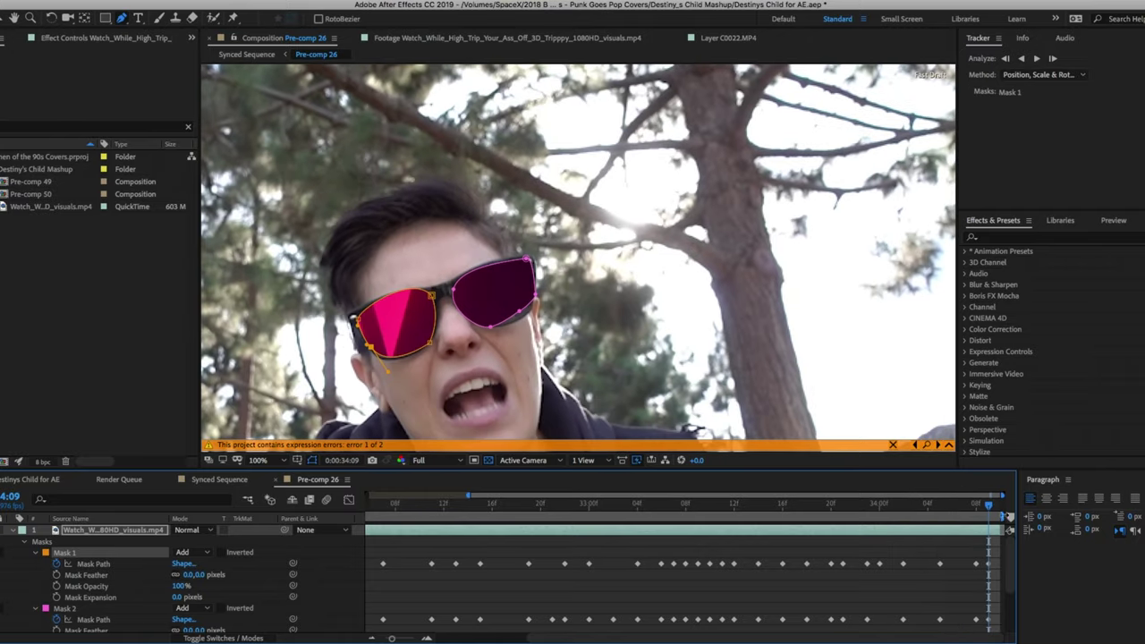
Return to the Synced Sequence composition at 0:01:00:19 and save the project
{"action": "left_click", "coordinate": [816, 640]}
{"action": "left_click", "coordinate": [295, 317]}
{"action": "left_click_drag", "start_coordinate": [202, 317], "coordinate": [189, 320]}
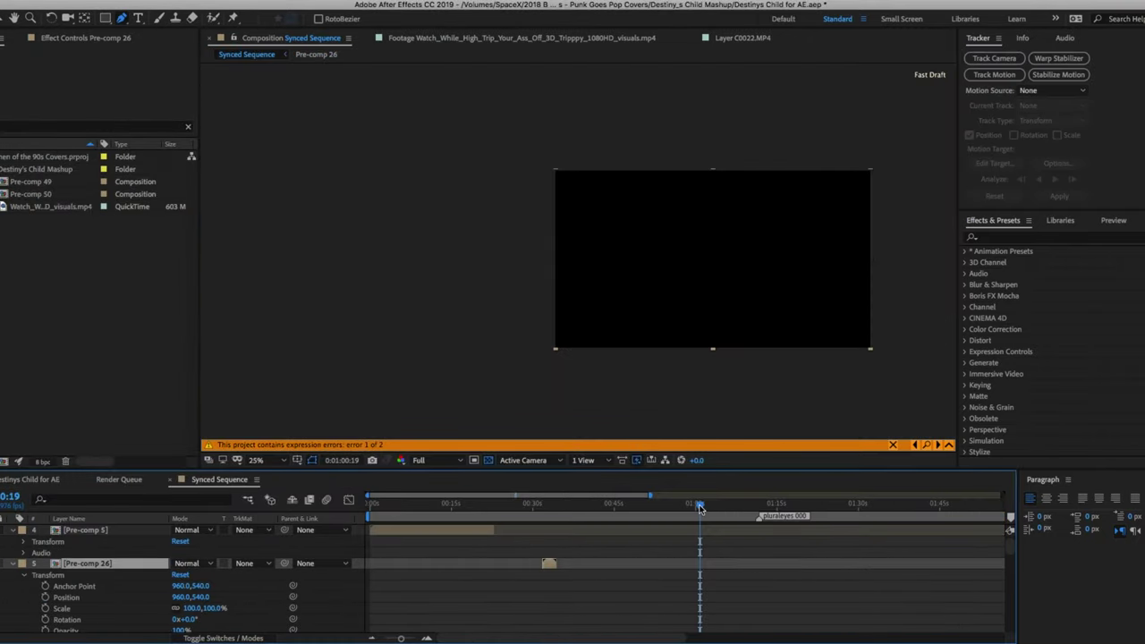
{"action": "key", "text": "super+s"}
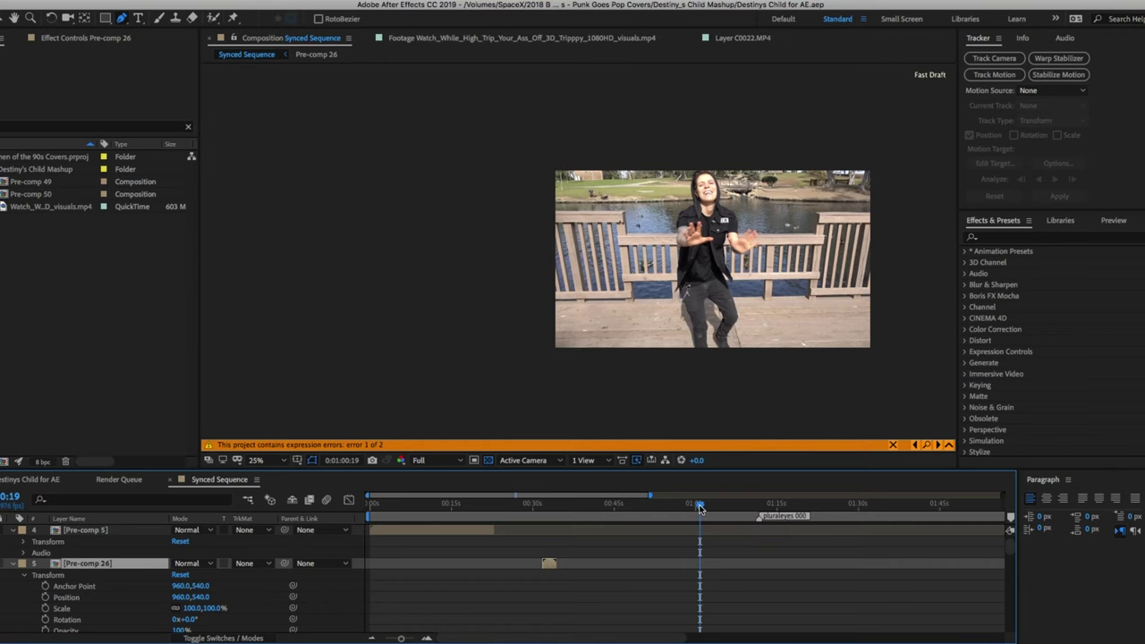